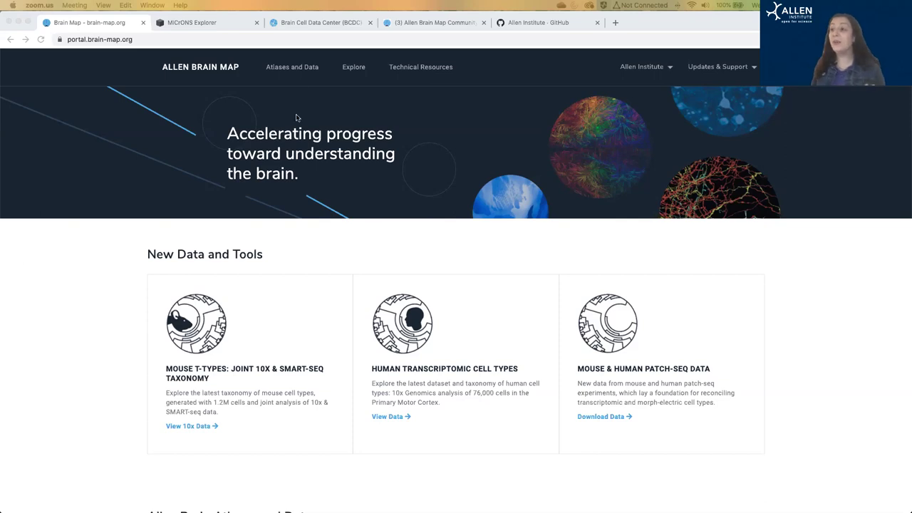
Scroll the portal home page down to the Atlases and Data cards, through the human and disease atlases
click(291, 72)
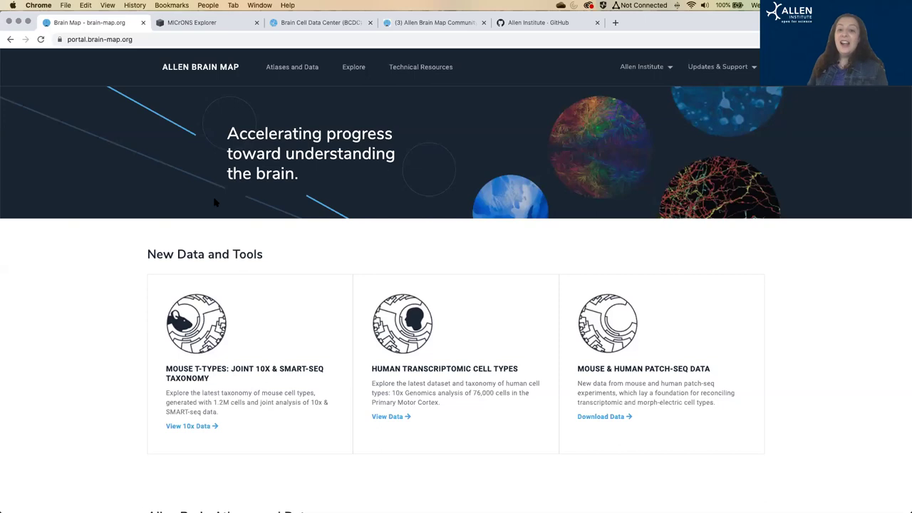
mouse_move(304, 72)
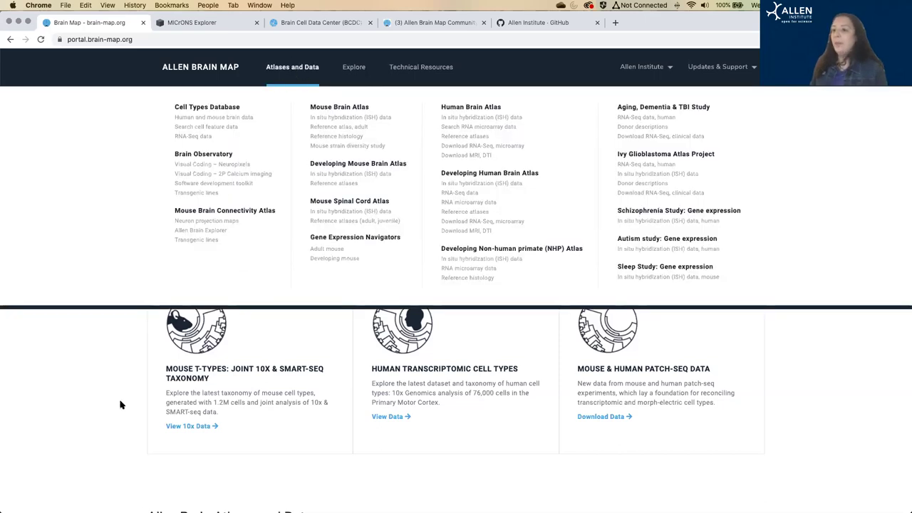
scroll(121, 405, down, 5)
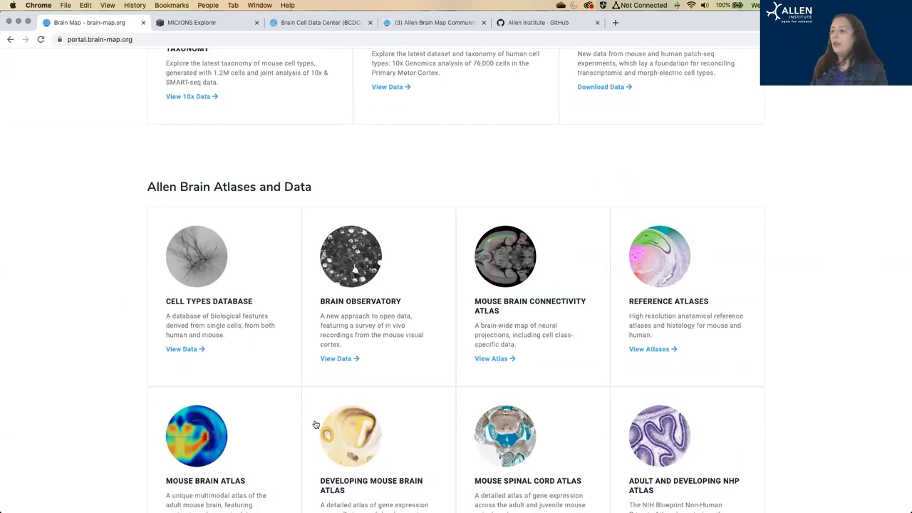
scroll(78, 362, down, 1)
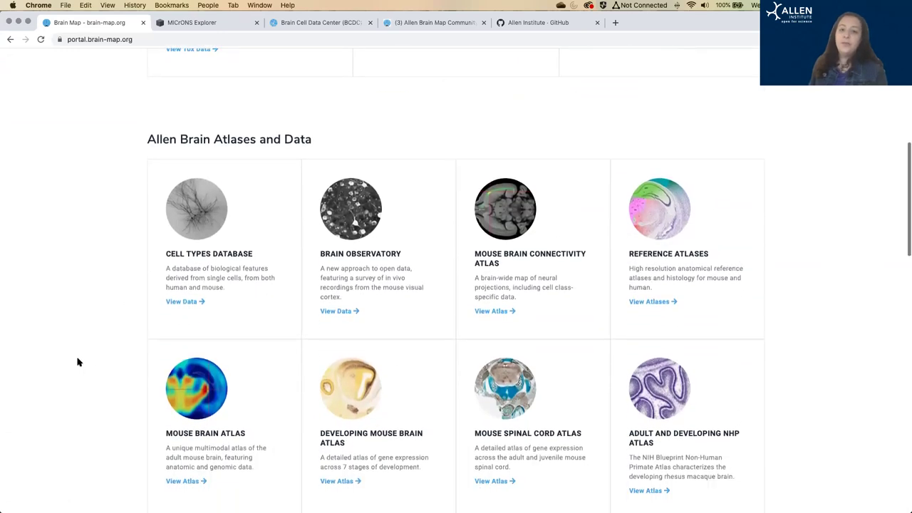
scroll(78, 362, up, 6)
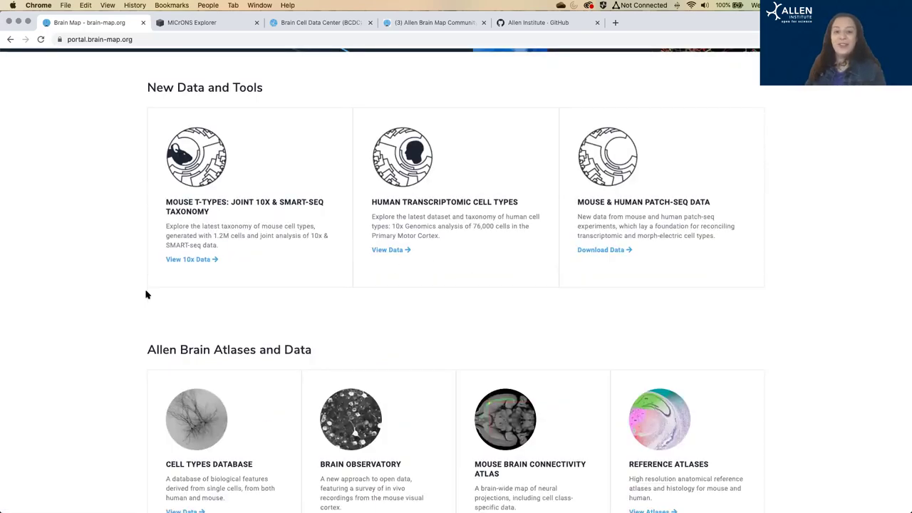
scroll(146, 294, down, 5)
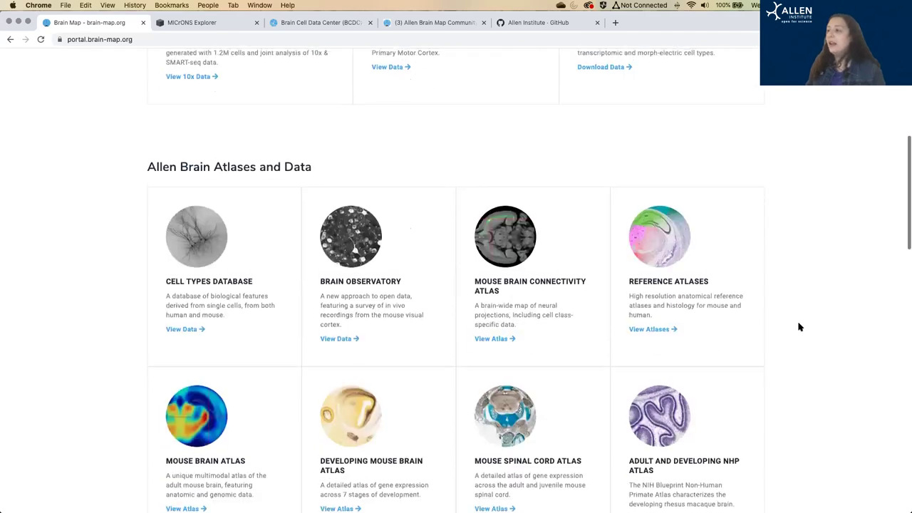
scroll(91, 344, down, 1)
scroll(90, 345, up, 2)
scroll(91, 346, up, 5)
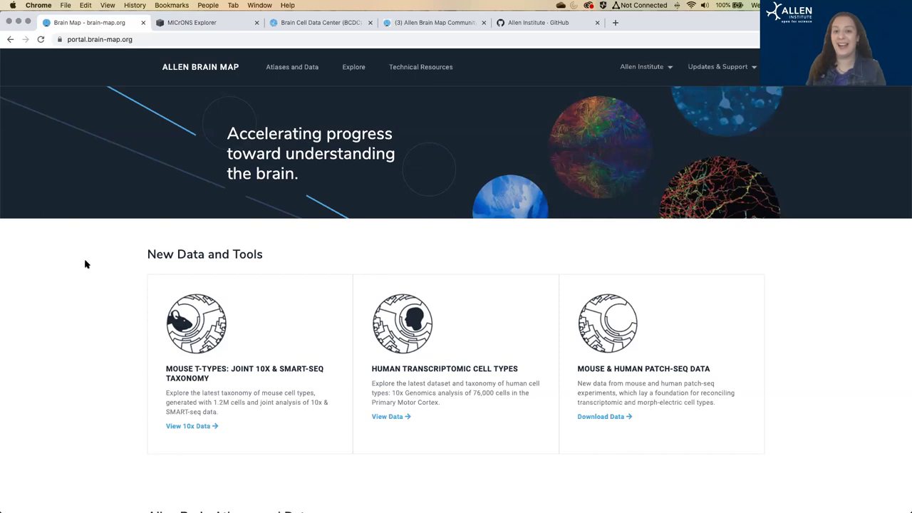
scroll(102, 263, down, 5)
scroll(102, 263, down, 4)
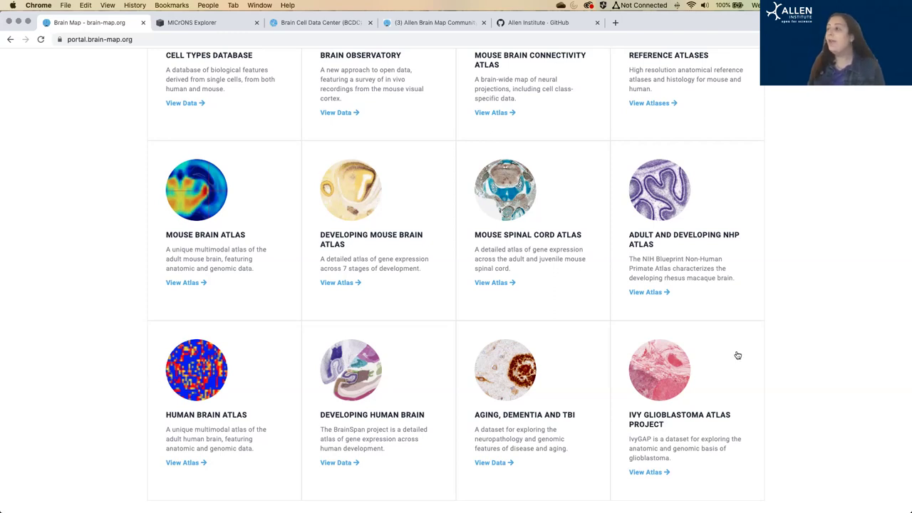
scroll(774, 207, up, 2)
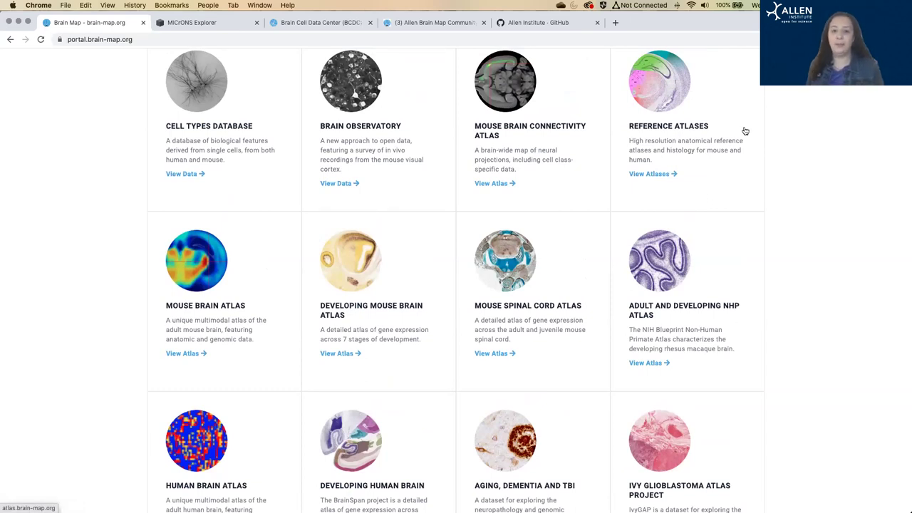
scroll(744, 131, down, 2)
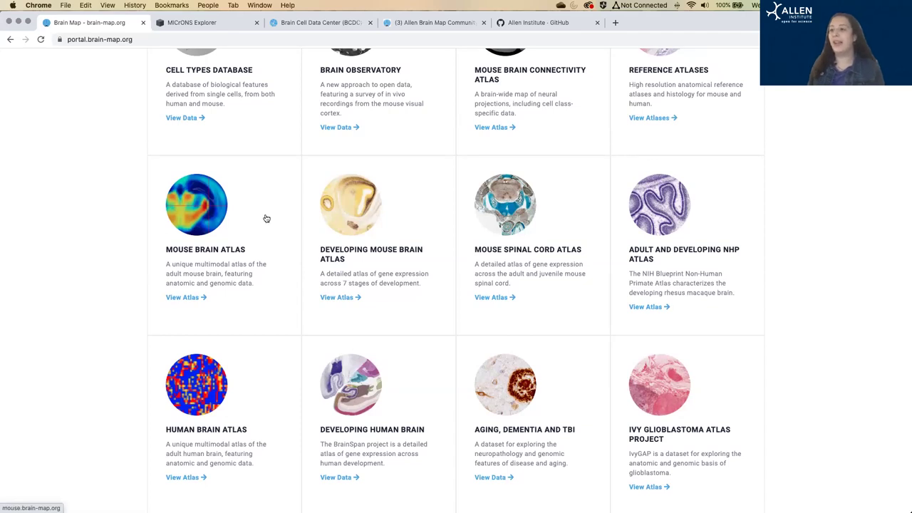
Open the Mouse Brain Atlas and list the genes enriched in the Hippocampal region versus grey
click(210, 204)
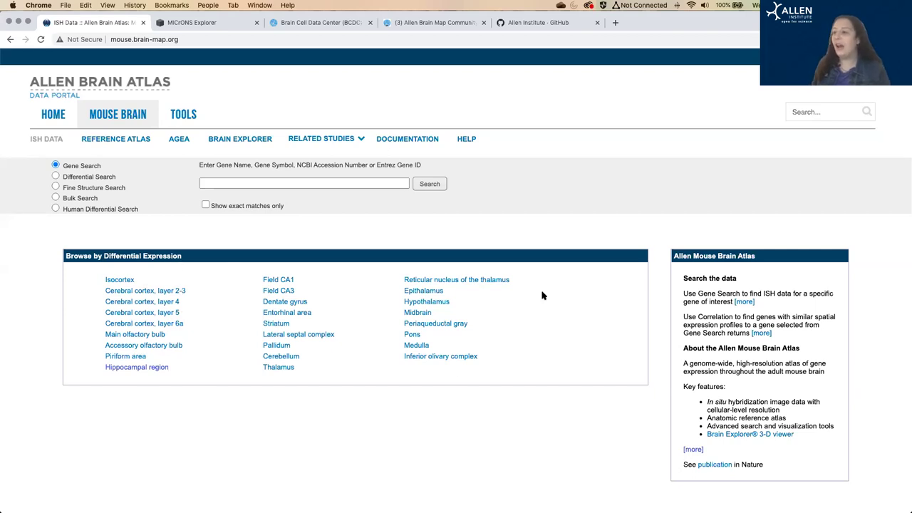
click(142, 368)
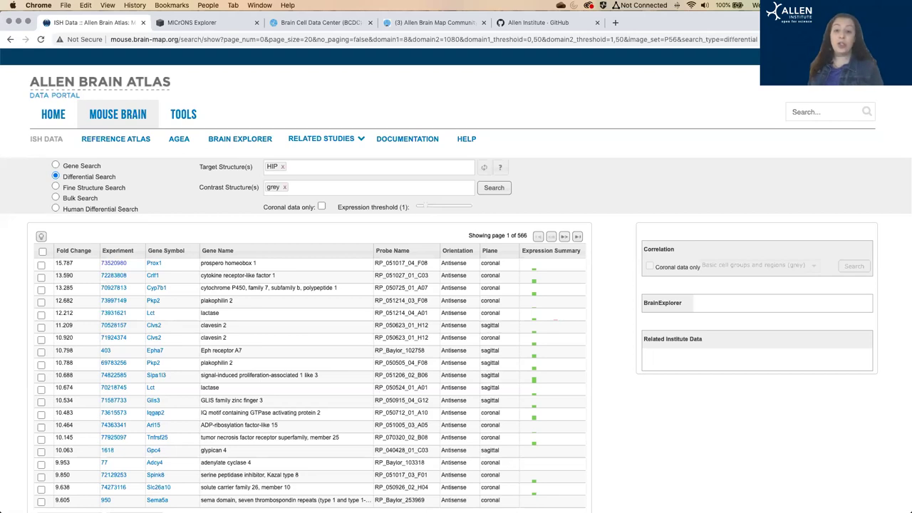
Rerun the hippocampus differential search against cerebral cortex (CTX) instead of grey, then go back to ISH Data search
click(290, 187)
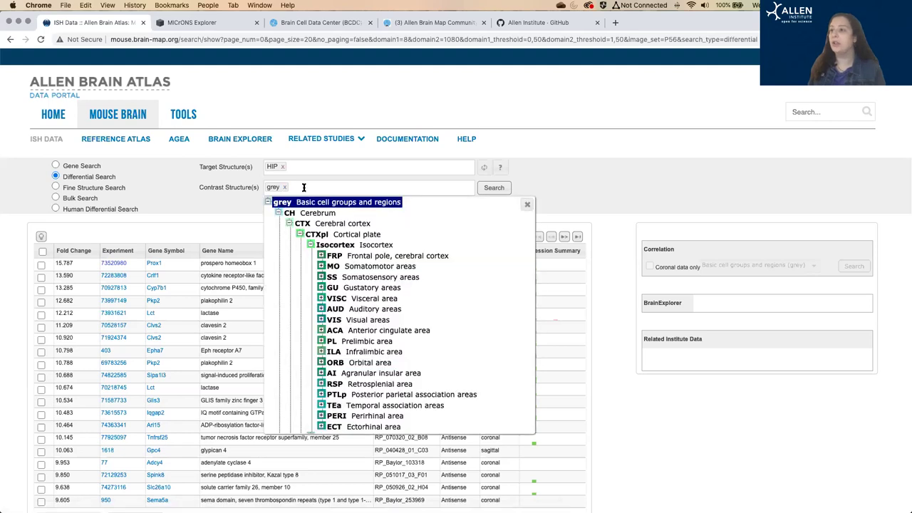
click(329, 227)
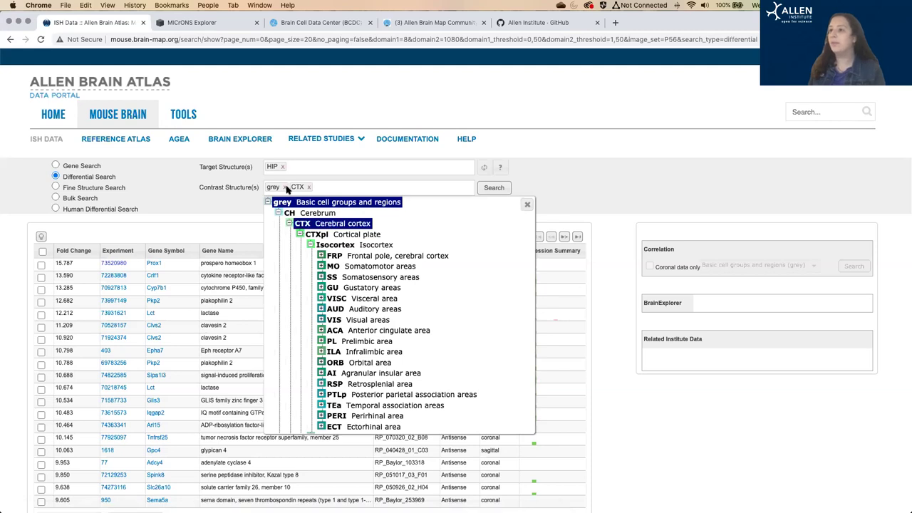
click(285, 187)
click(507, 187)
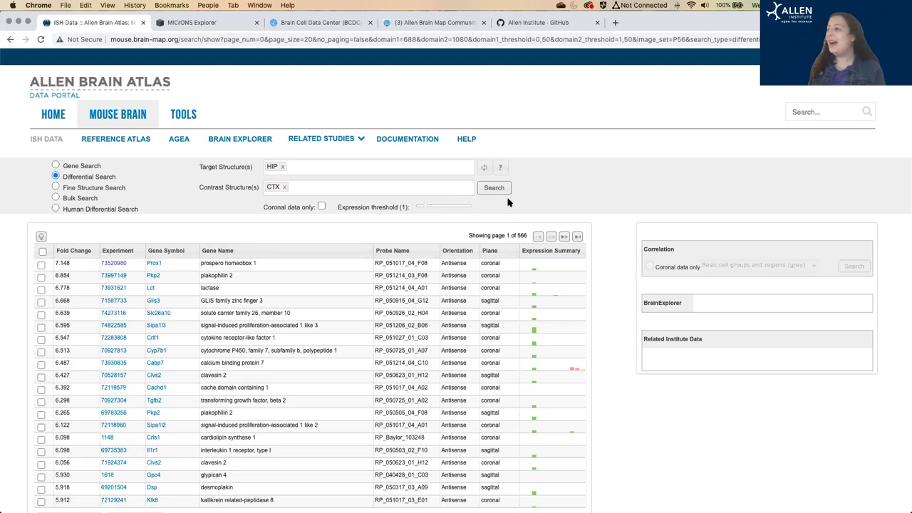
click(60, 142)
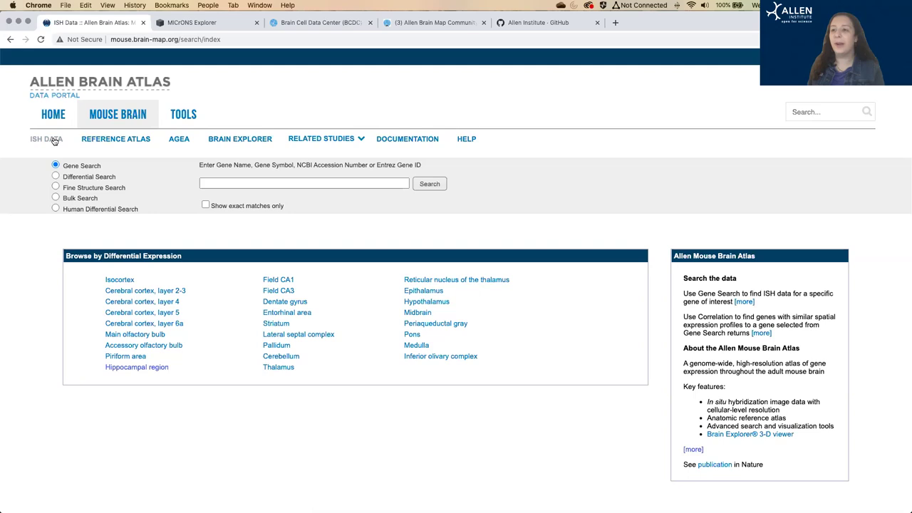
click(207, 183)
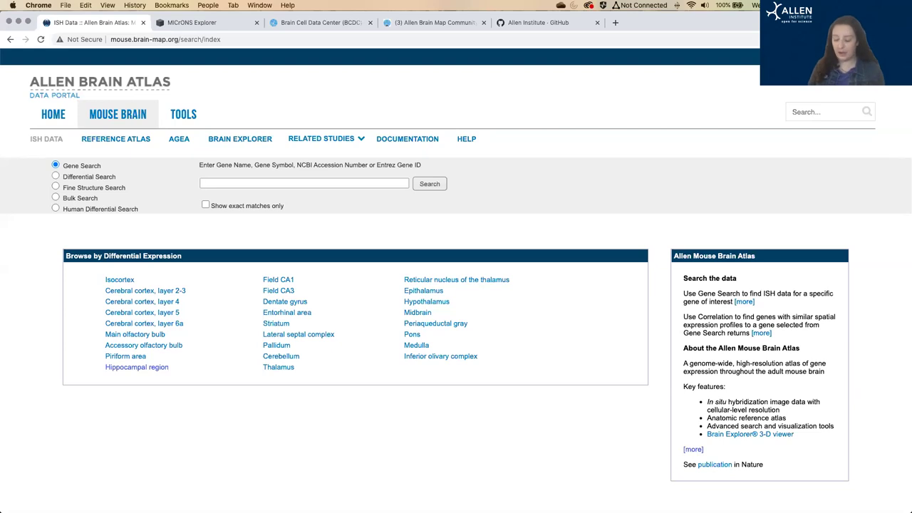
Search ISH experiments for gene Drd1, selecting it from the suggestions
text(drd1)
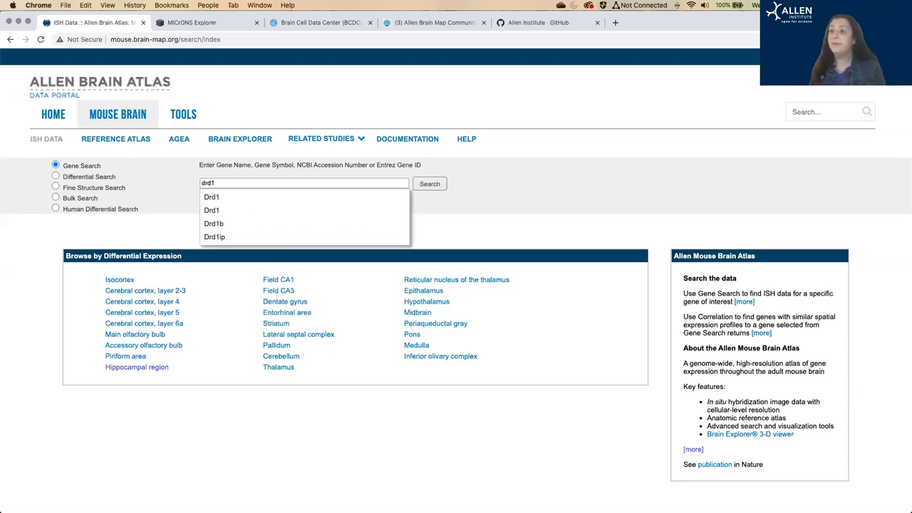
click(209, 200)
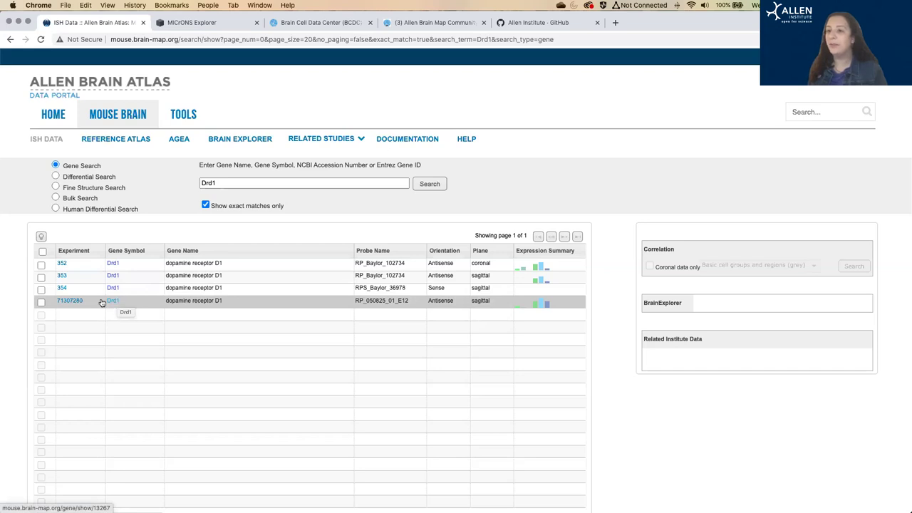
Open the sagittal Drd1 experiment 71307280 and advance three sections through the series
click(69, 302)
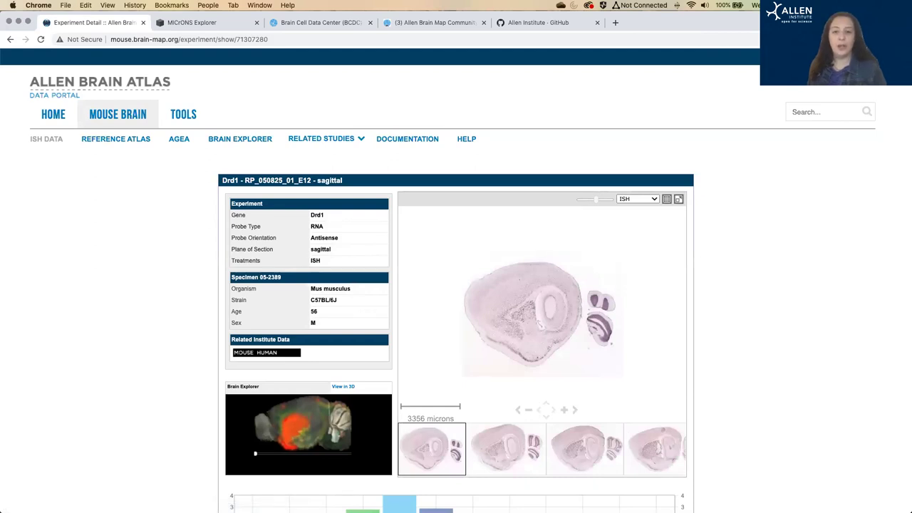
scroll(869, 335, down, 1)
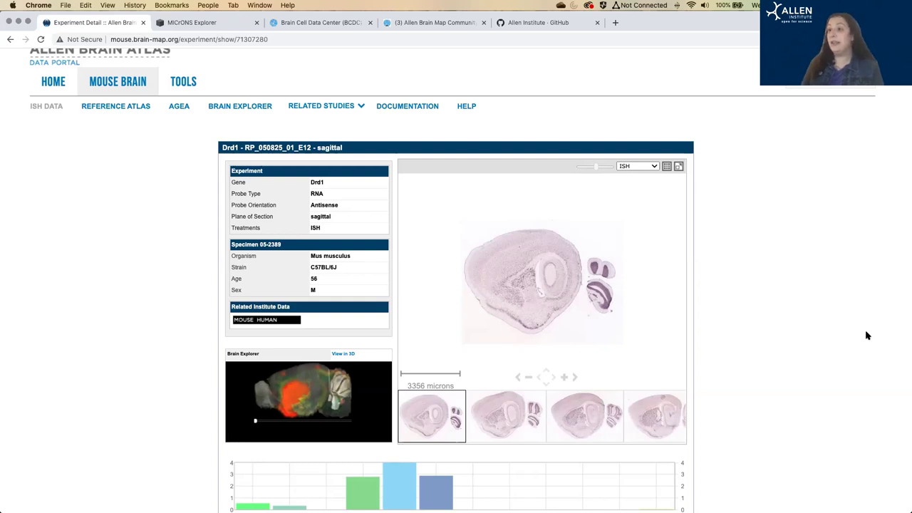
scroll(868, 335, down, 1)
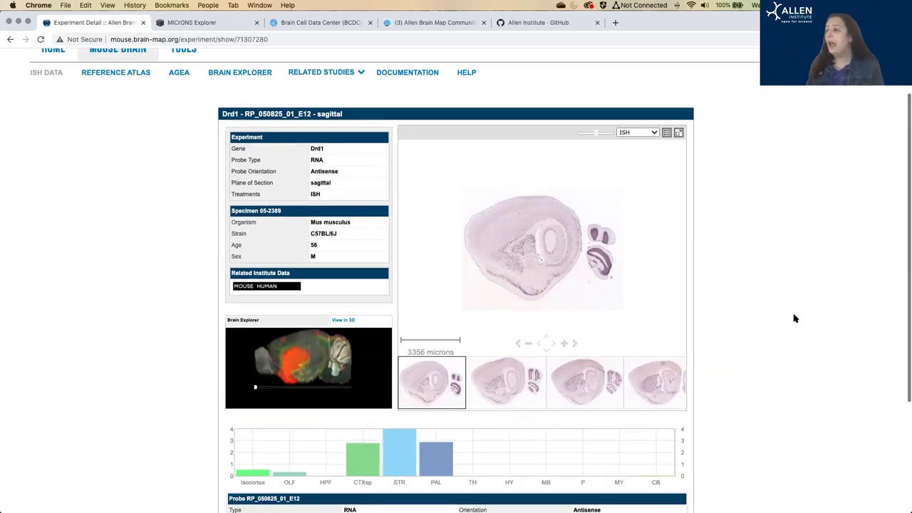
click(574, 345)
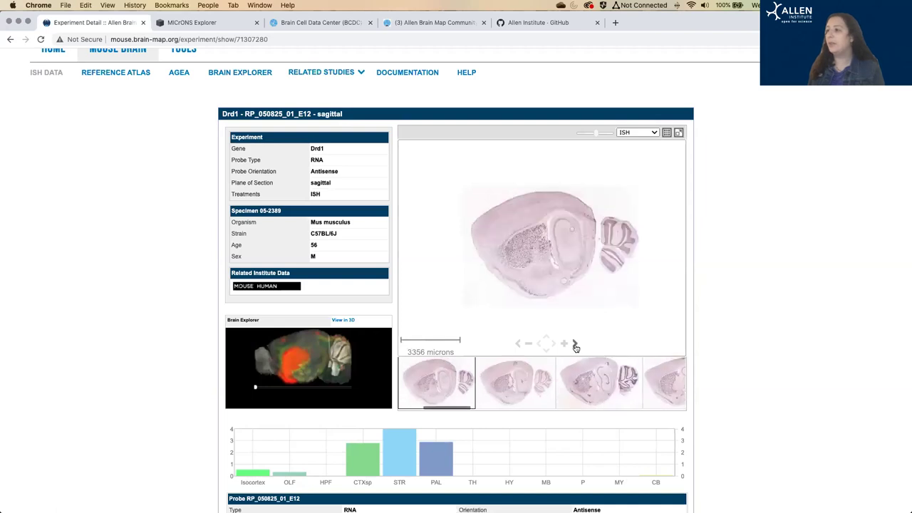
click(576, 346)
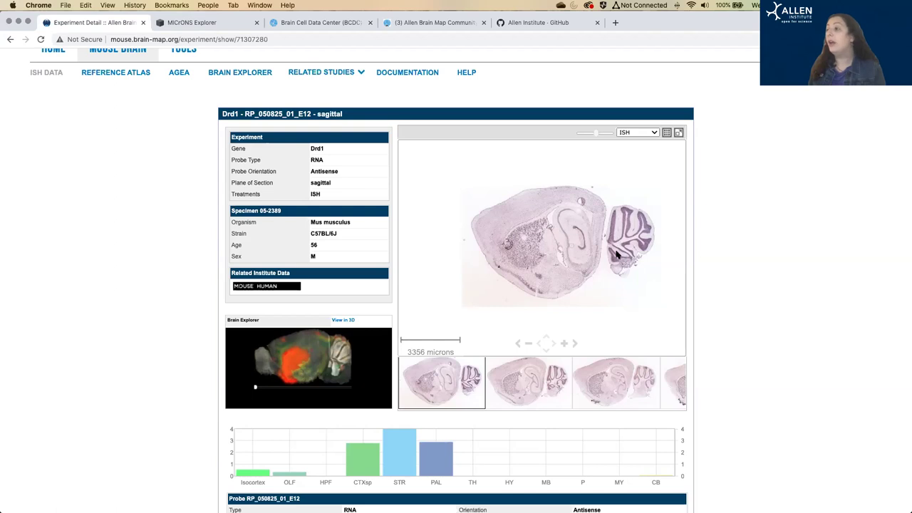
click(575, 345)
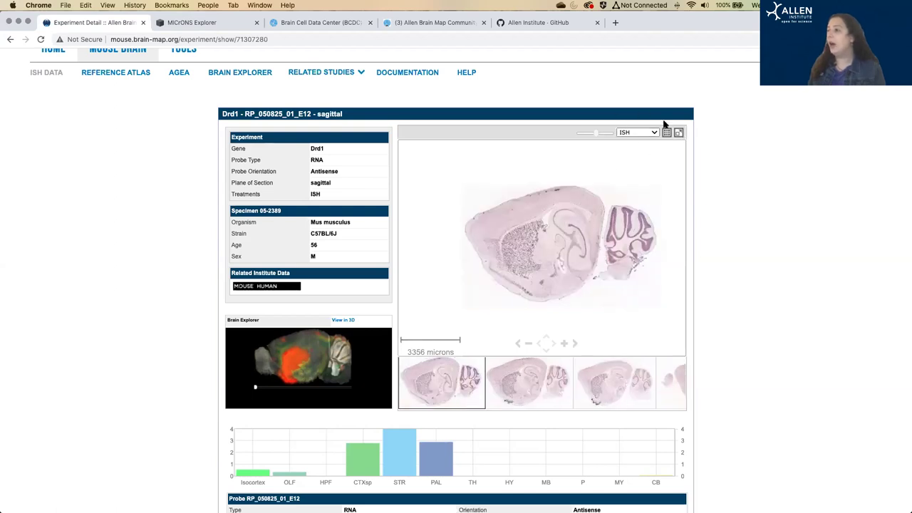
View the section's Nissl stain, then switch the image type back to ISH
click(640, 135)
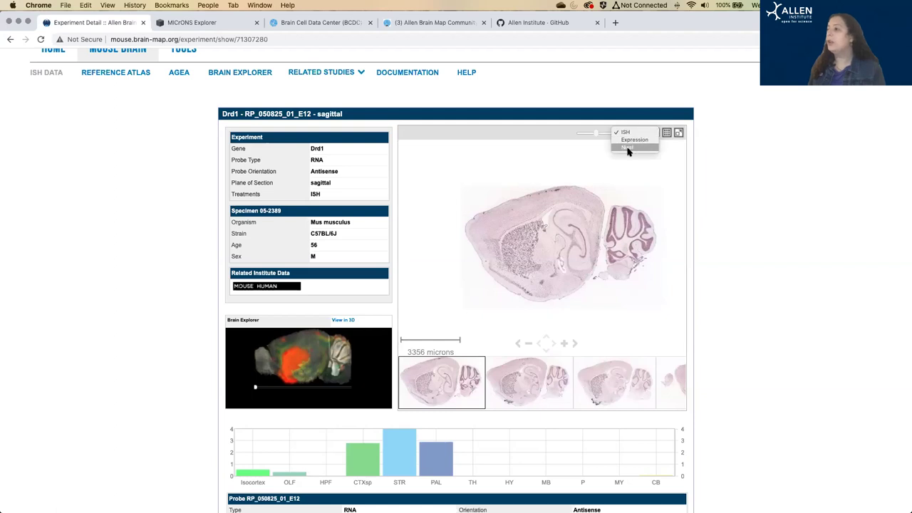
click(628, 148)
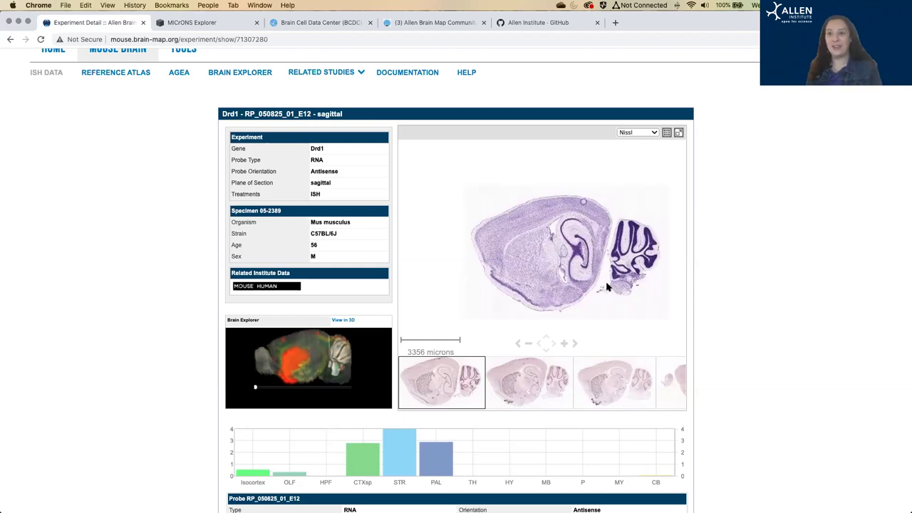
click(640, 133)
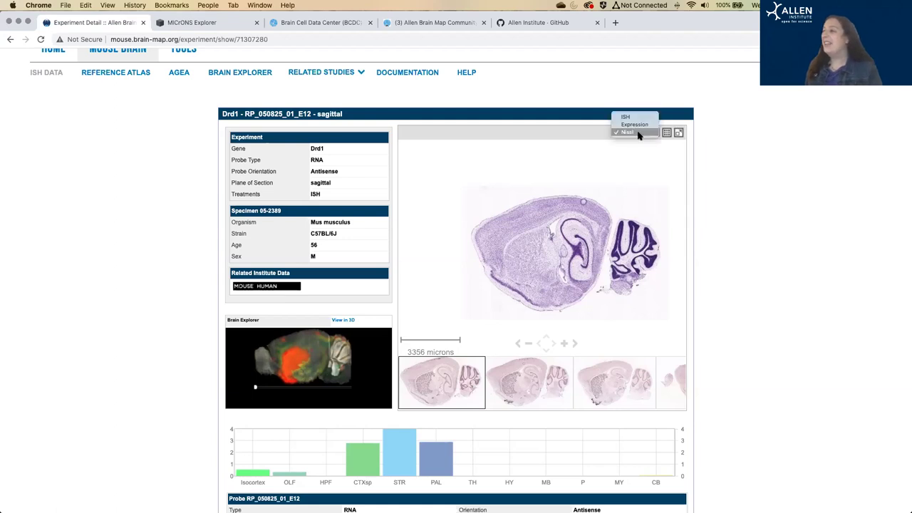
click(632, 118)
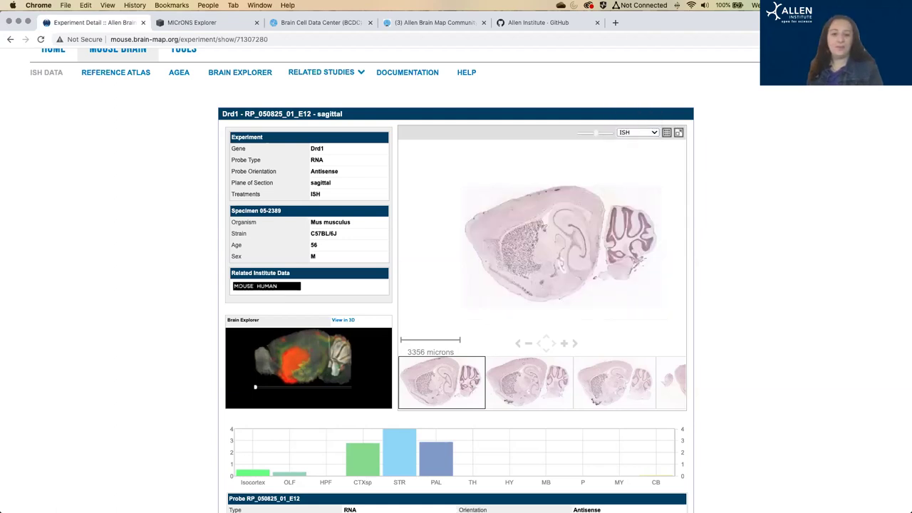
scroll(143, 325, down, 1)
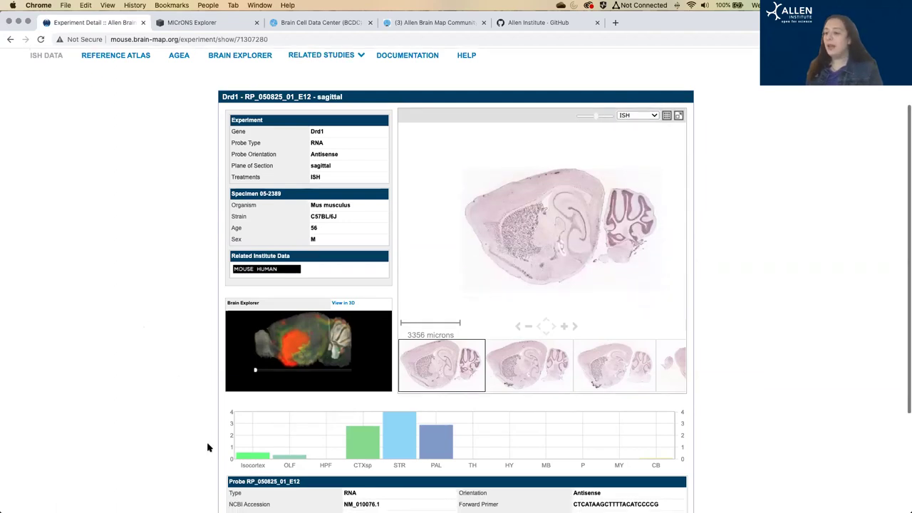
Zoom the Drd1 section to Isocortex, cortical subplate, then striatum, where raw expression reads 17.27
click(251, 455)
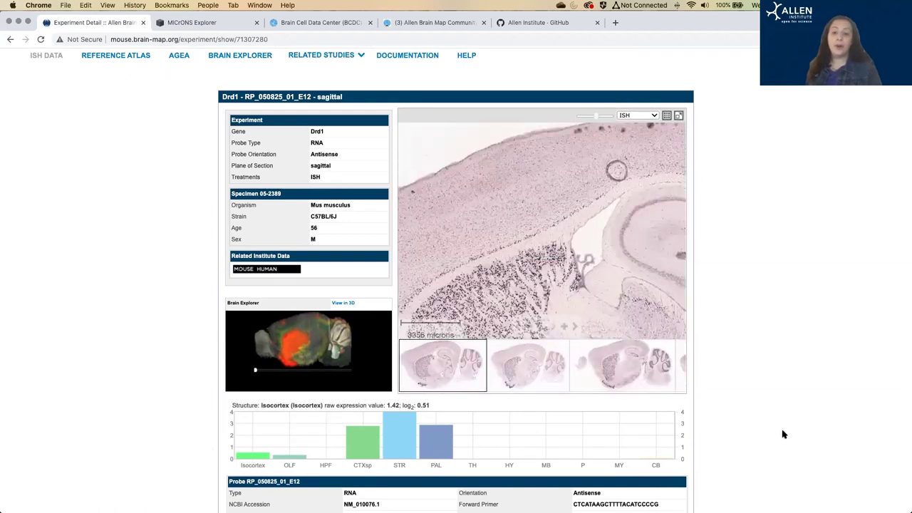
click(362, 438)
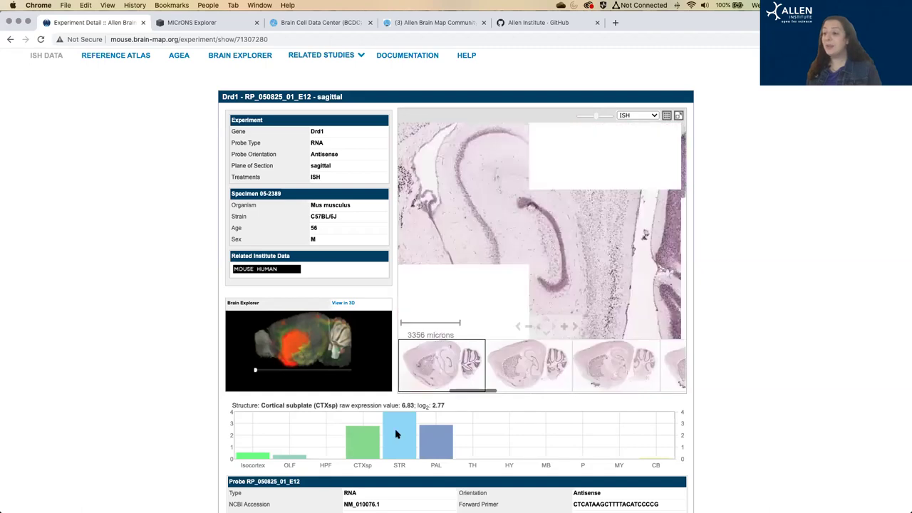
click(397, 434)
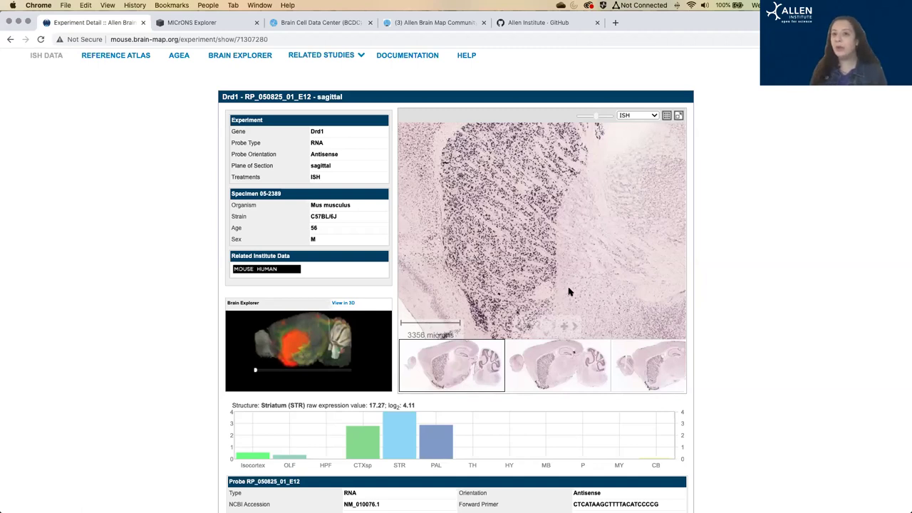
scroll(822, 242, up, 1)
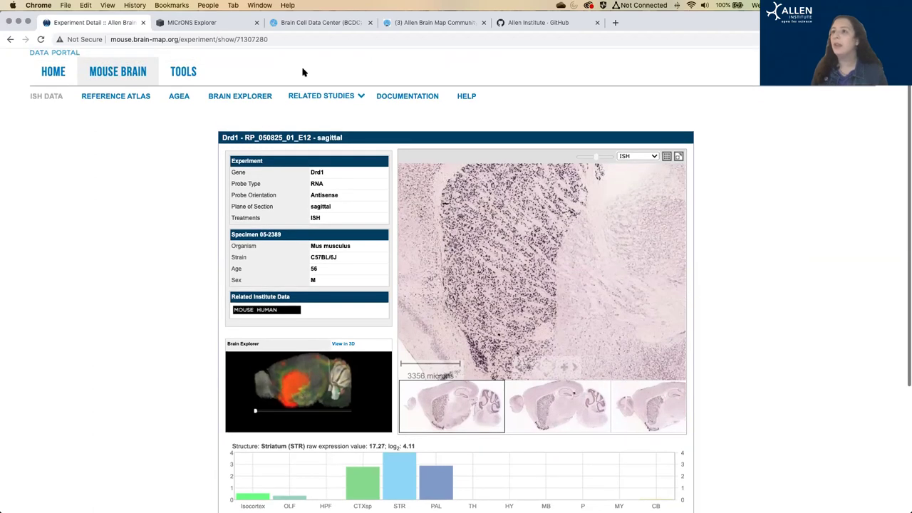
scroll(138, 178, up, 1)
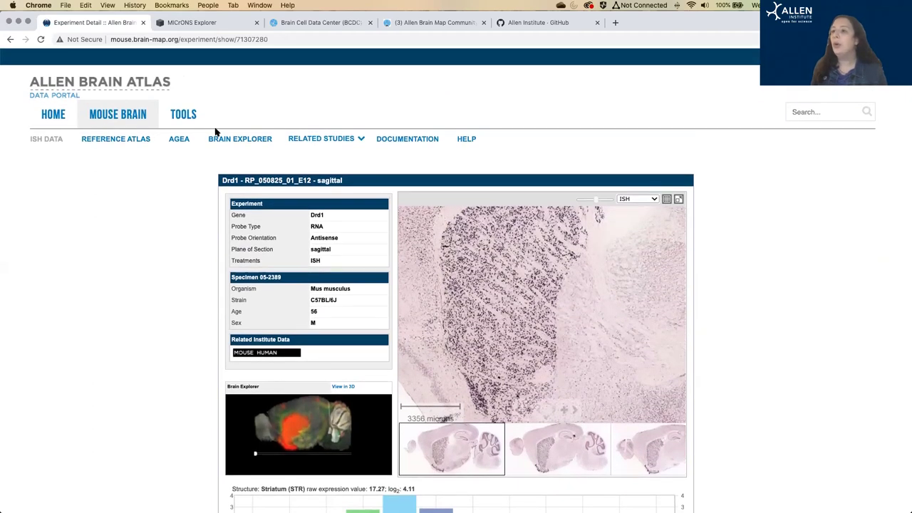
mouse_move(185, 117)
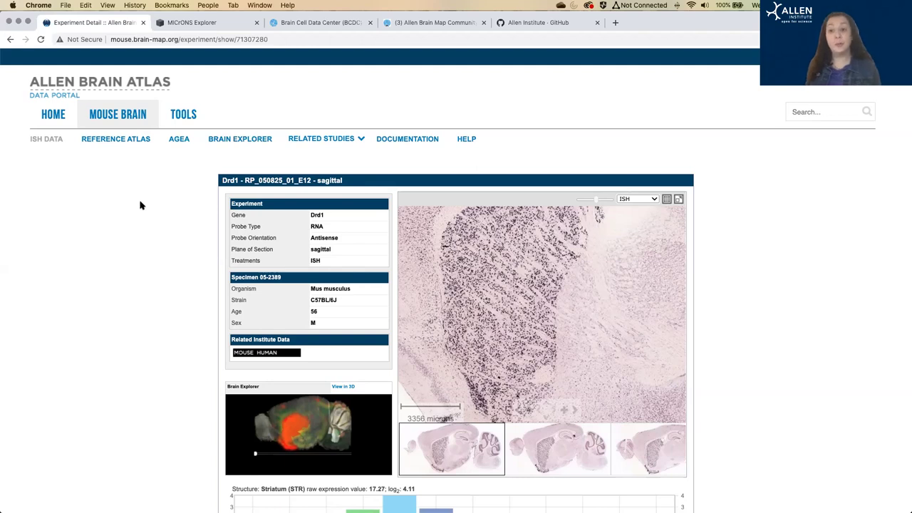
Open AGEA and move the coronal seed point via thalamus VPM to the basomedial amygdalar nucleus (BMAp)
click(178, 145)
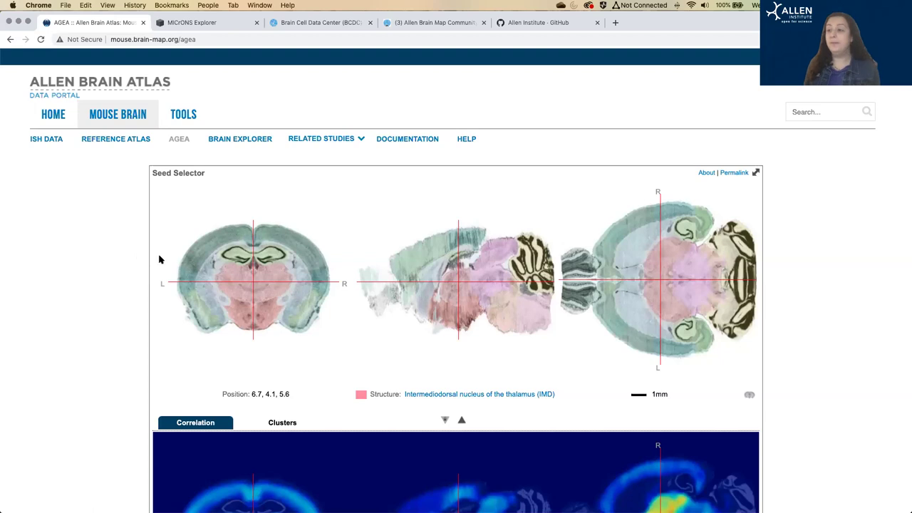
click(291, 266)
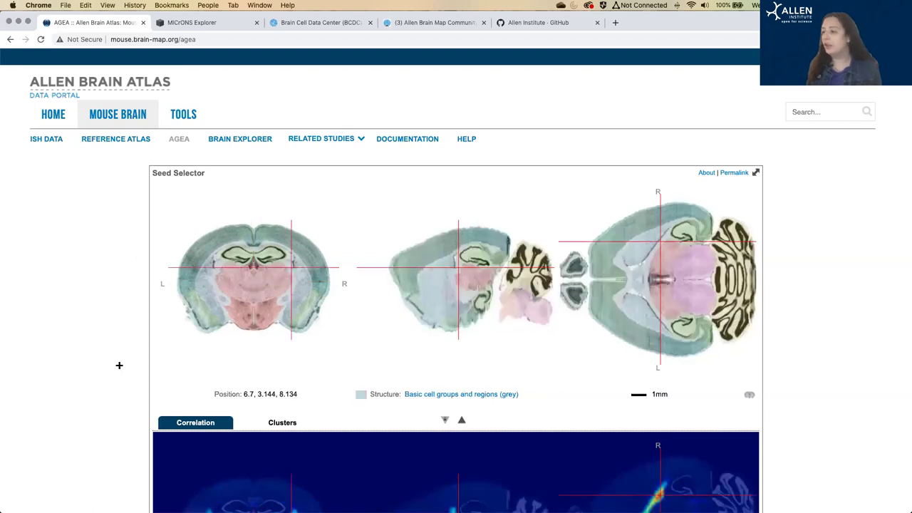
click(280, 283)
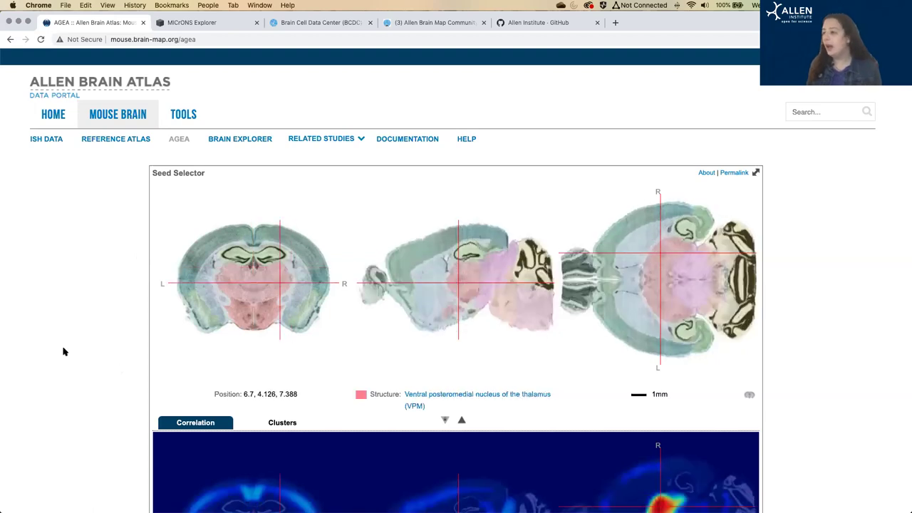
scroll(61, 350, down, 3)
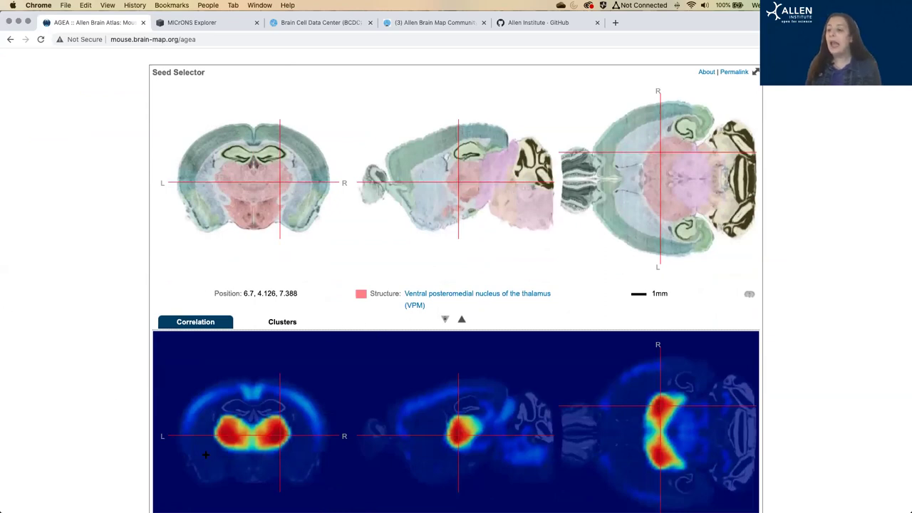
scroll(103, 391, down, 1)
scroll(103, 390, down, 2)
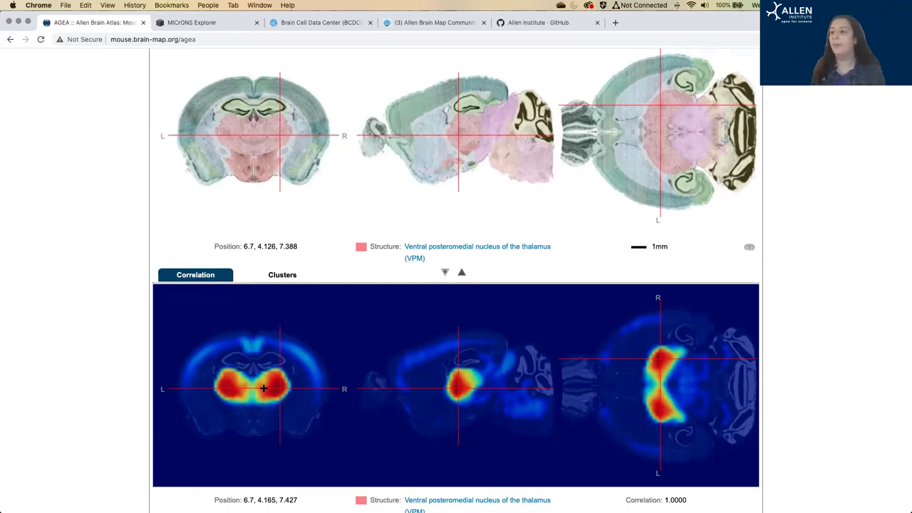
click(205, 167)
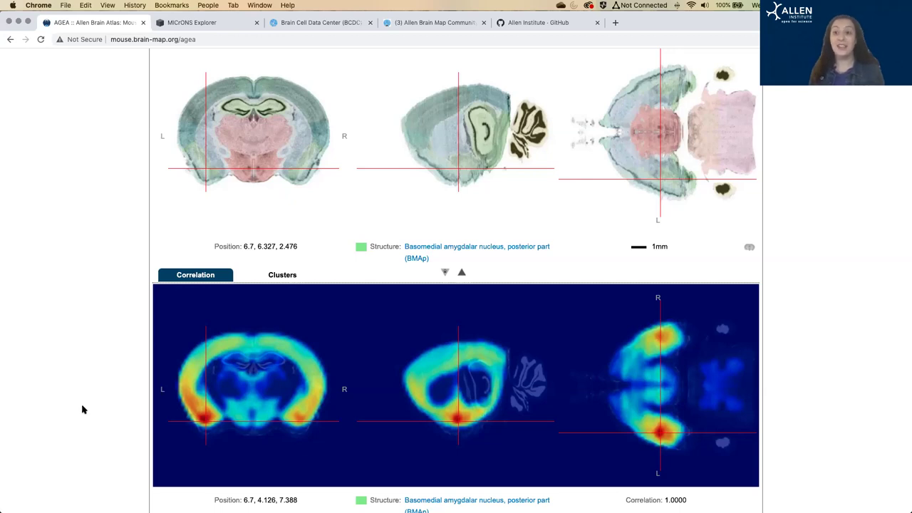
scroll(88, 389, down, 5)
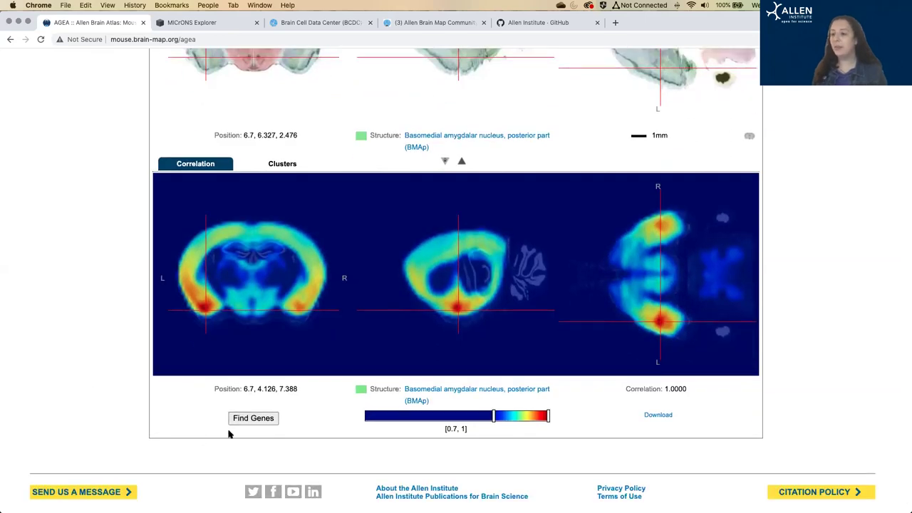
Find genes for seed 6800,6400,2400, listing Cyp26b1 first at 4.974 fold change
click(267, 418)
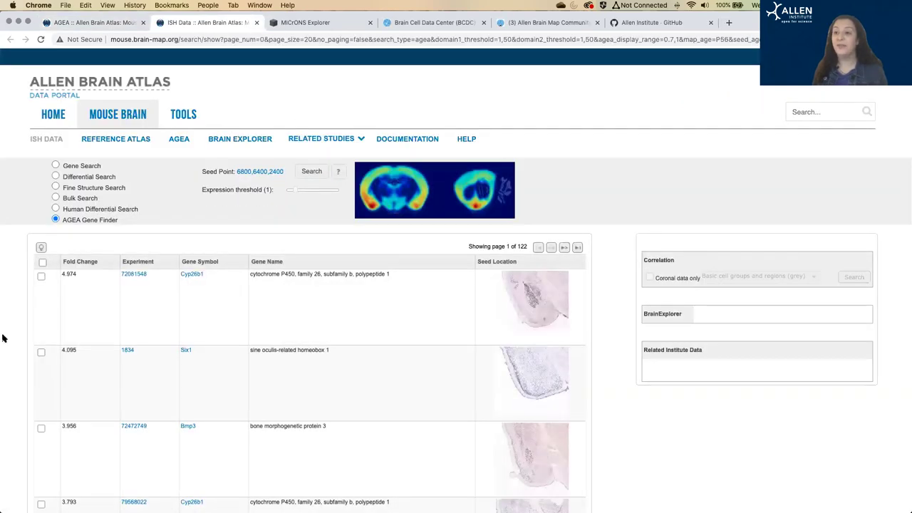
scroll(6, 335, down, 1)
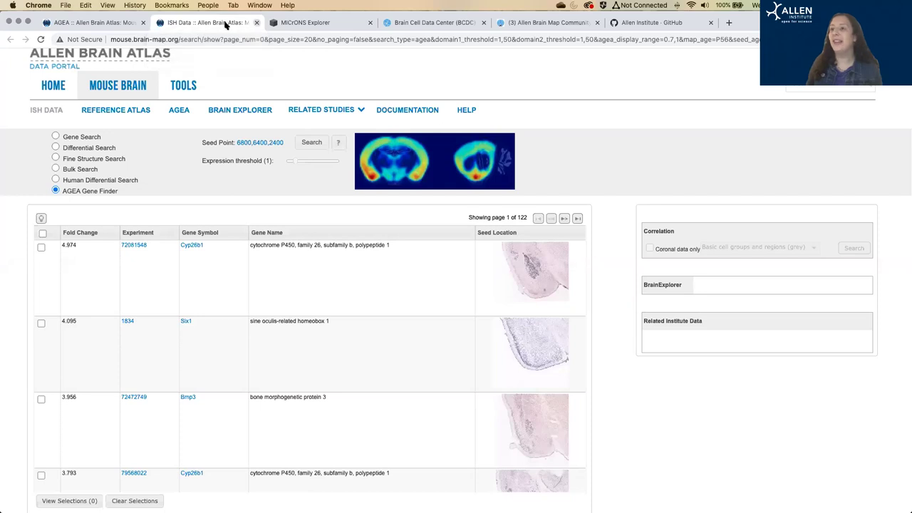
Close the gene results tab, return to the portal homepage and open the Human Brain Atlas microarray page
click(256, 24)
scroll(72, 149, up, 2)
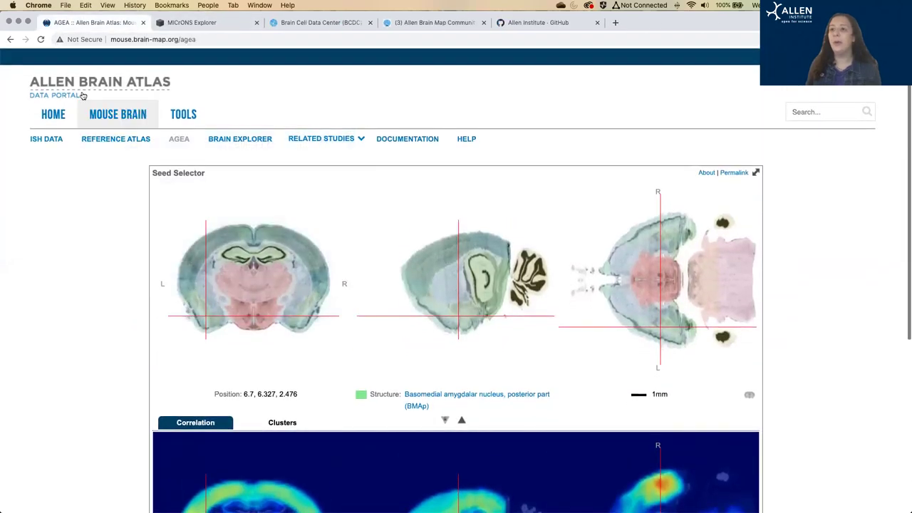
click(80, 87)
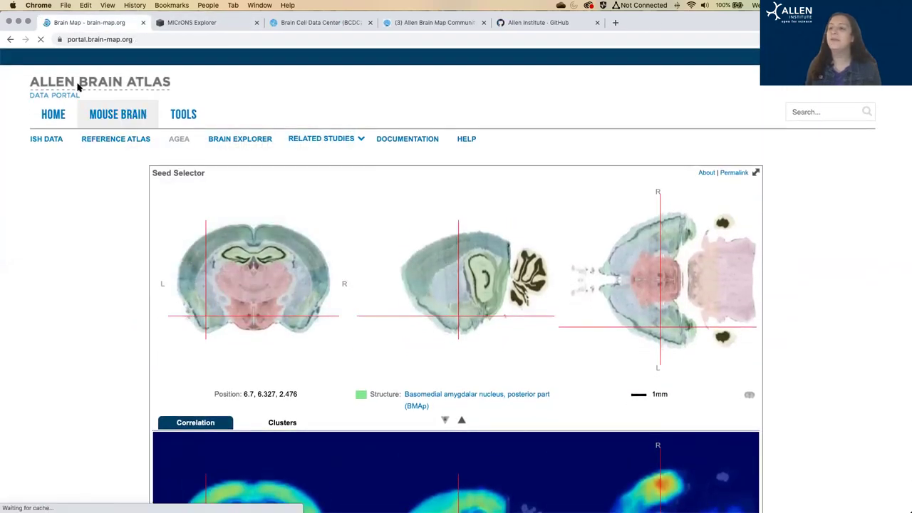
scroll(90, 334, down, 10)
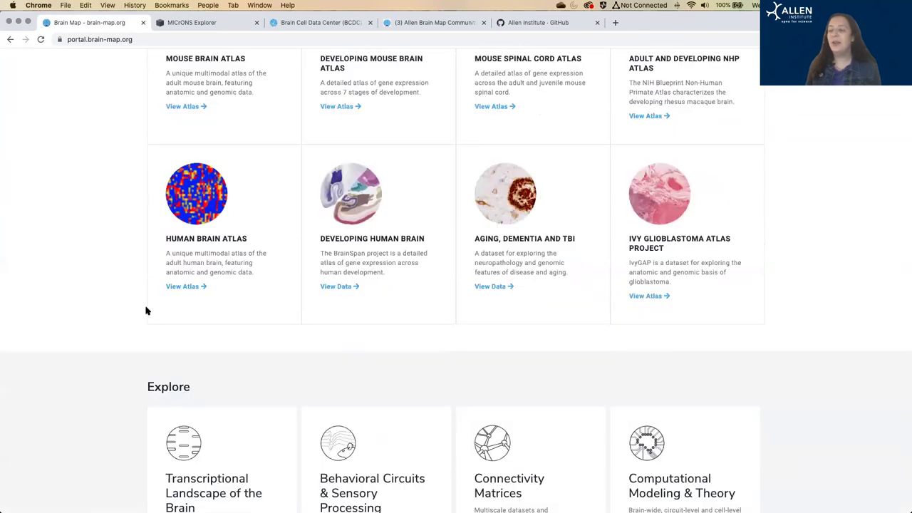
click(212, 190)
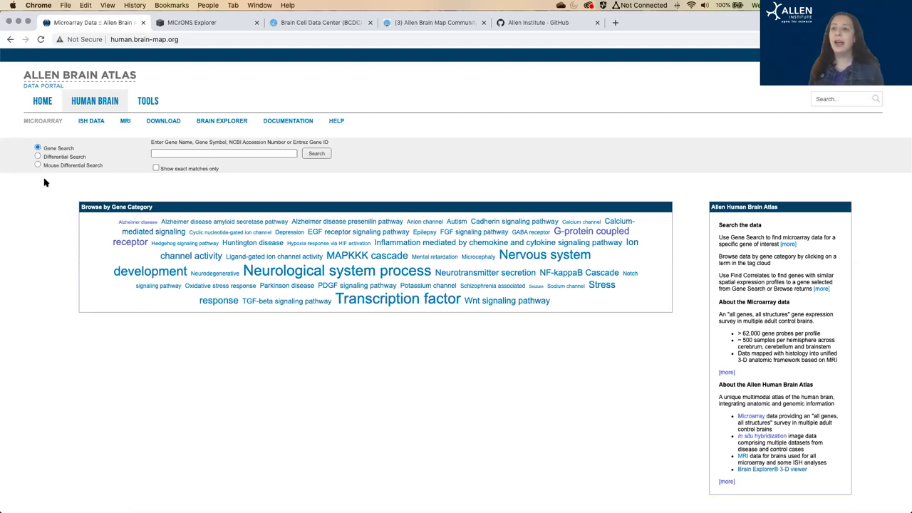
Search the microarray data for genes matching 'drd' to show the 44-probe heatmap
click(181, 153)
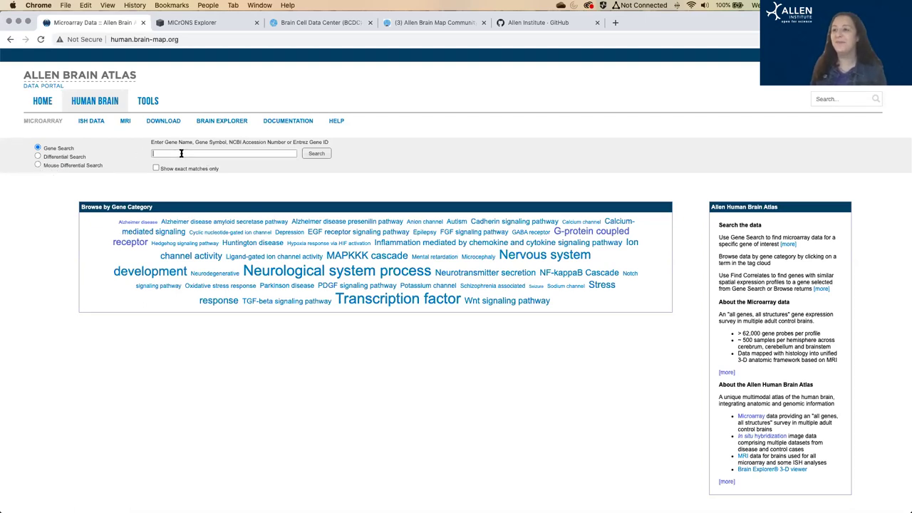
text(drd)
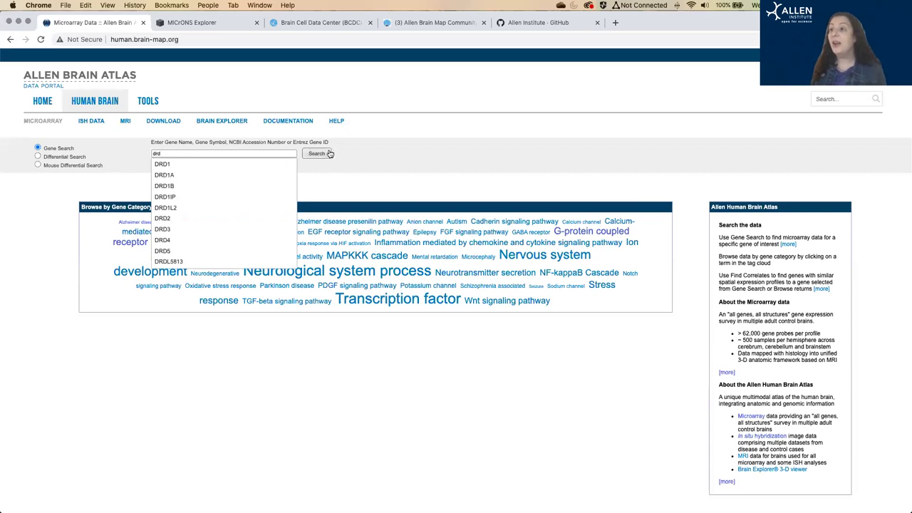
click(325, 155)
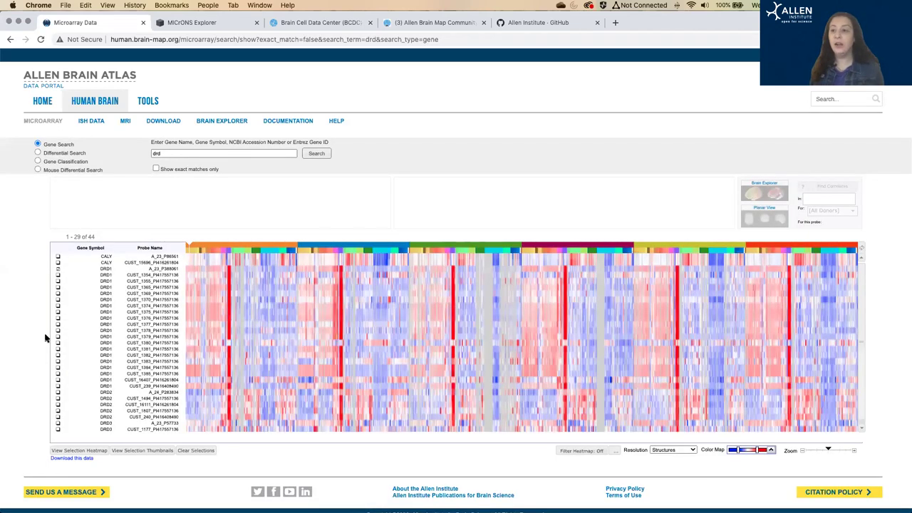
scroll(35, 340, down, 1)
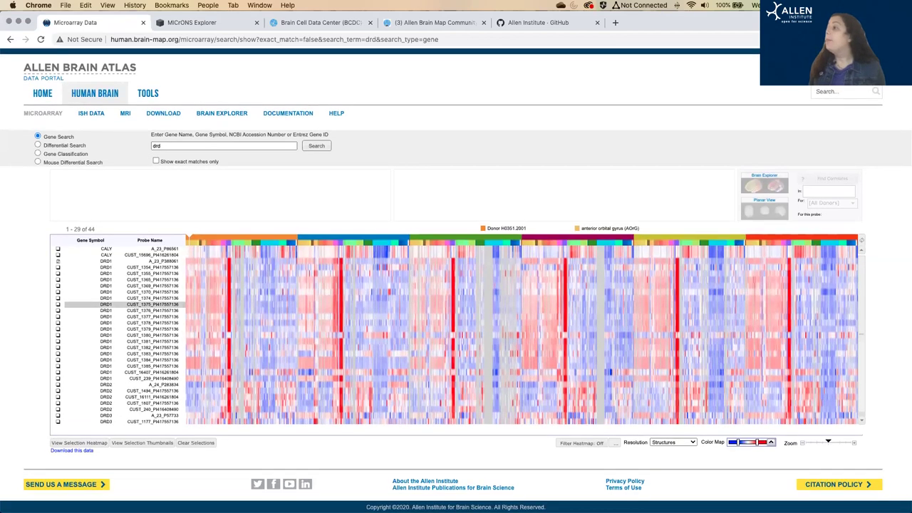
Enlarge the browser page zoom to 125% to read the heatmap
click(903, 39)
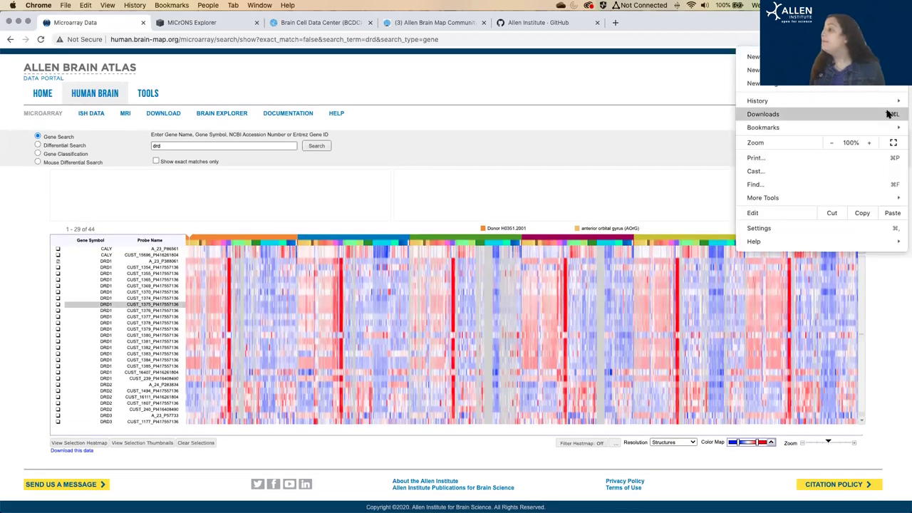
click(871, 144)
click(871, 143)
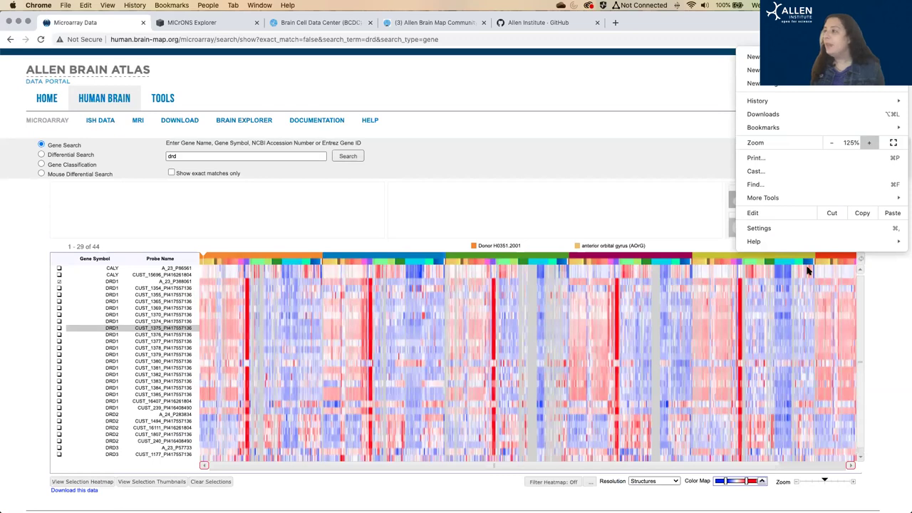
click(22, 321)
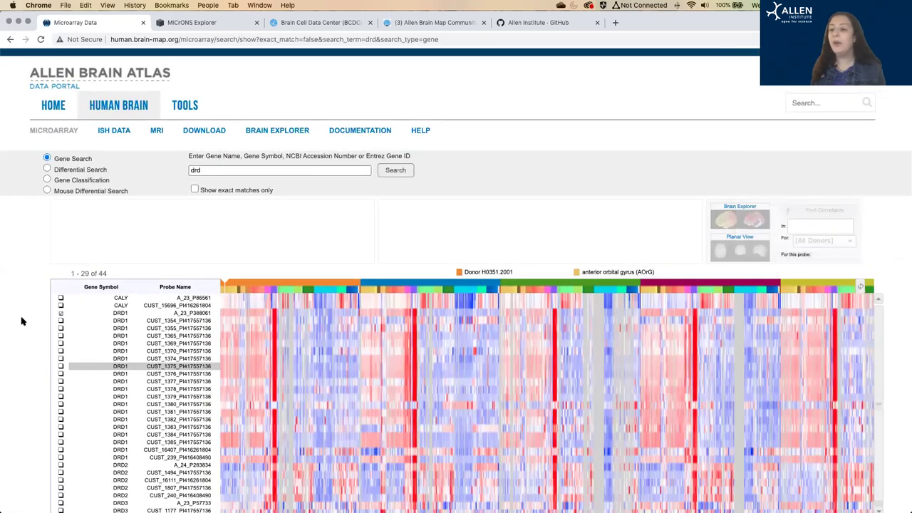
scroll(22, 322, down, 2)
scroll(22, 322, down, 3)
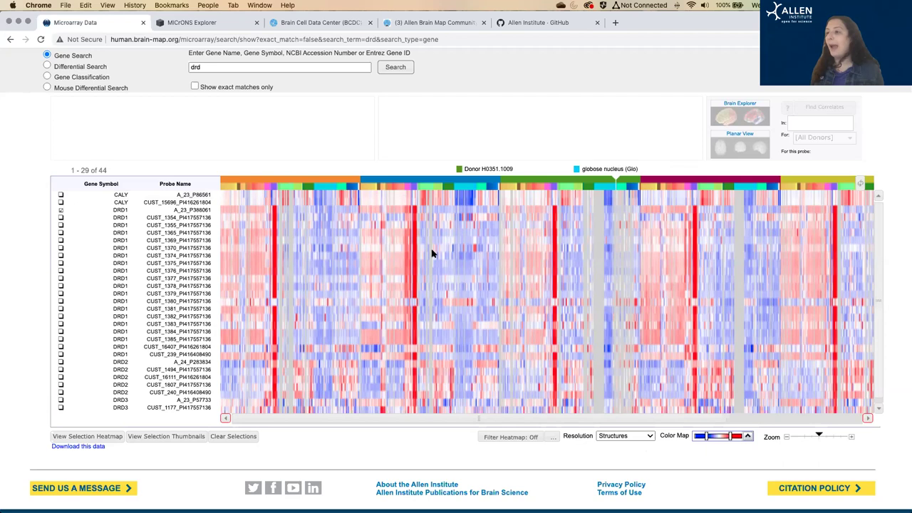
Show structure and gene info for a DRD1 A_23_P388061 sample and highlight its 2.9368 z-score
click(274, 212)
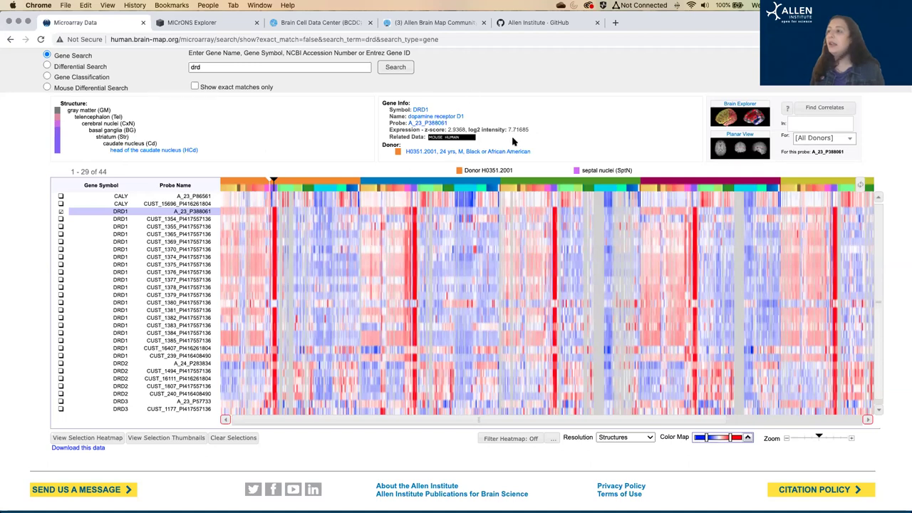
drag(447, 129, 468, 129)
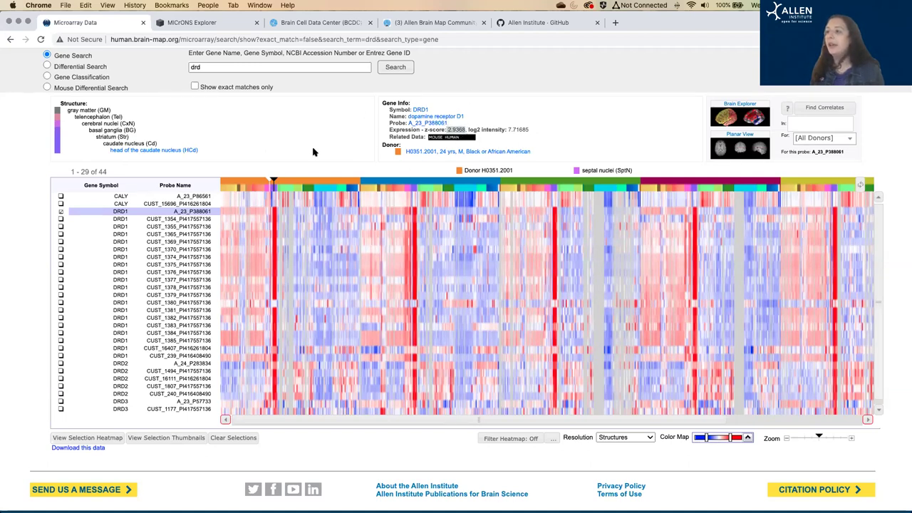
click(320, 119)
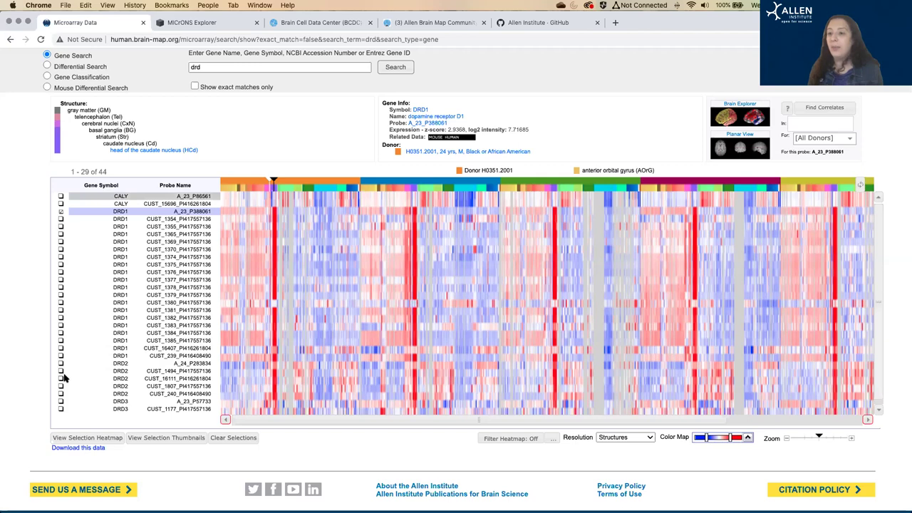
Add DRD2 A_24_P283834, view the selection heatmap, then deselect A2M, BACE2 and APBA1
click(61, 365)
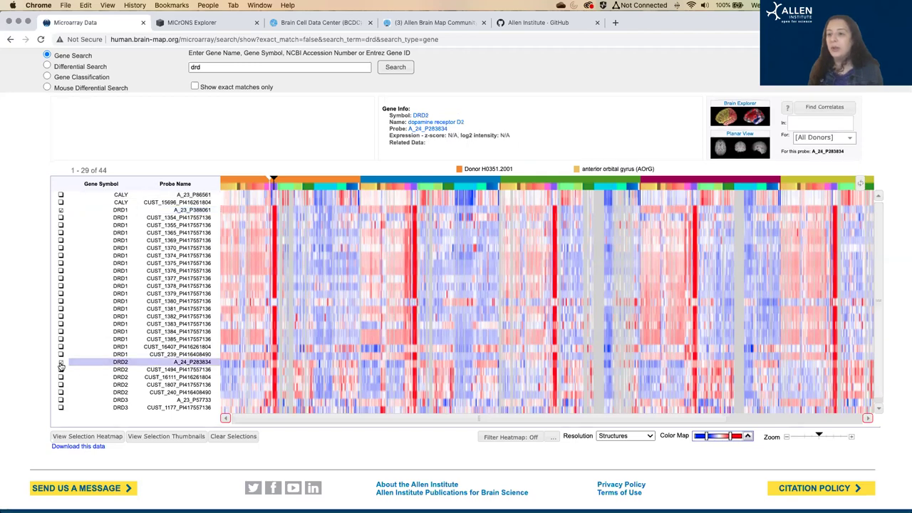
click(112, 437)
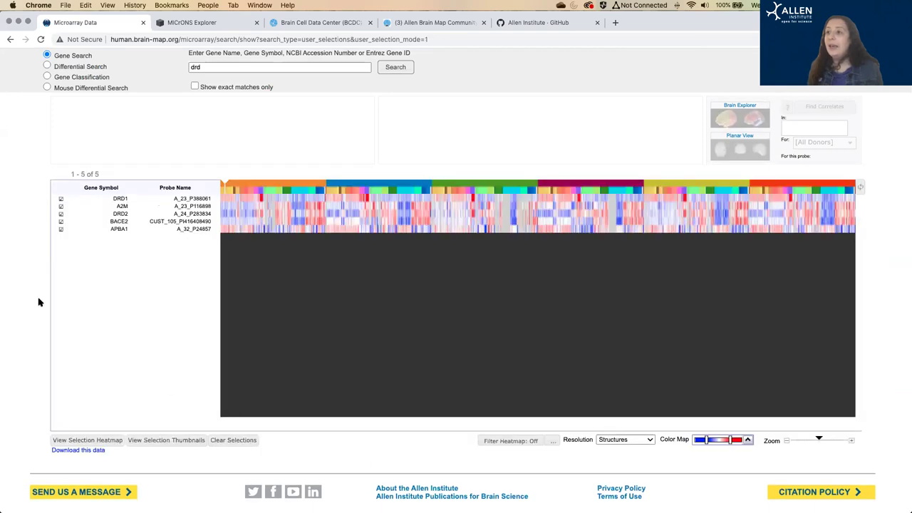
click(61, 206)
click(61, 222)
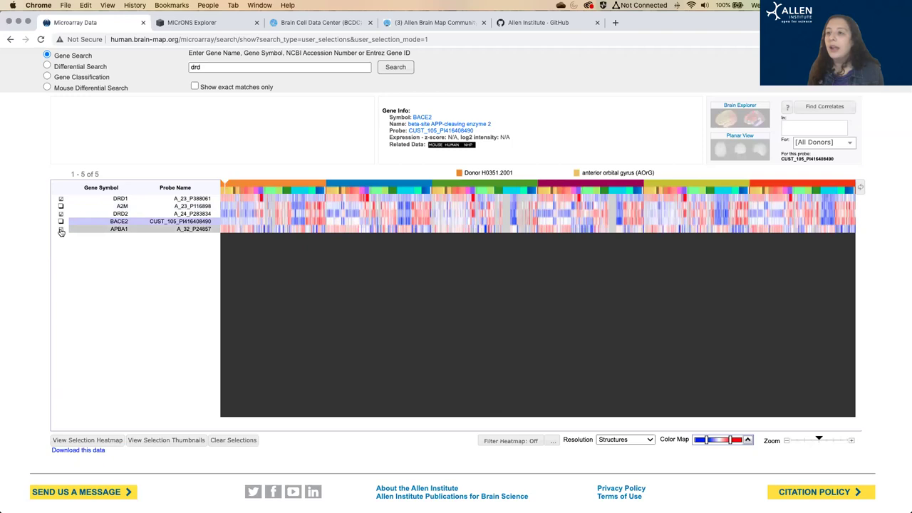
click(60, 229)
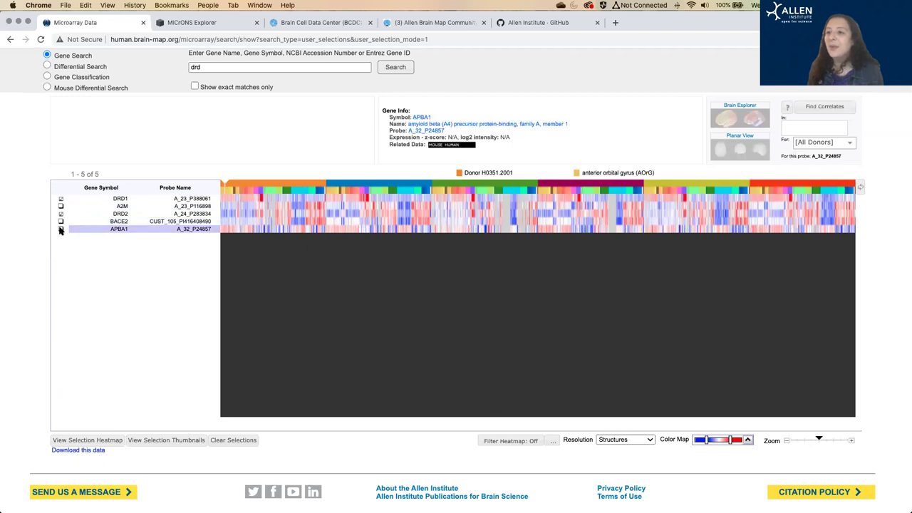
Show DRD1 and DRD2 as brain thumbnails, cycling through Right Cortex, Subcortex and Left Cortex views
click(166, 441)
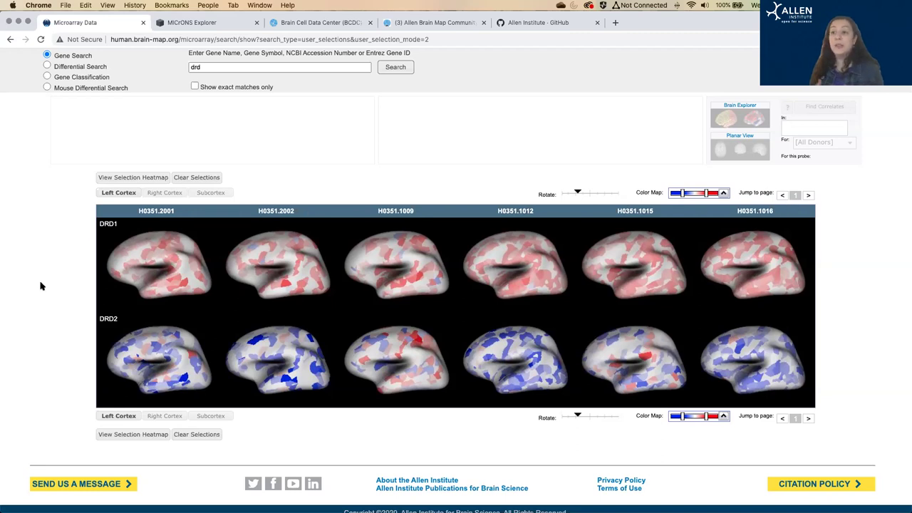
click(165, 192)
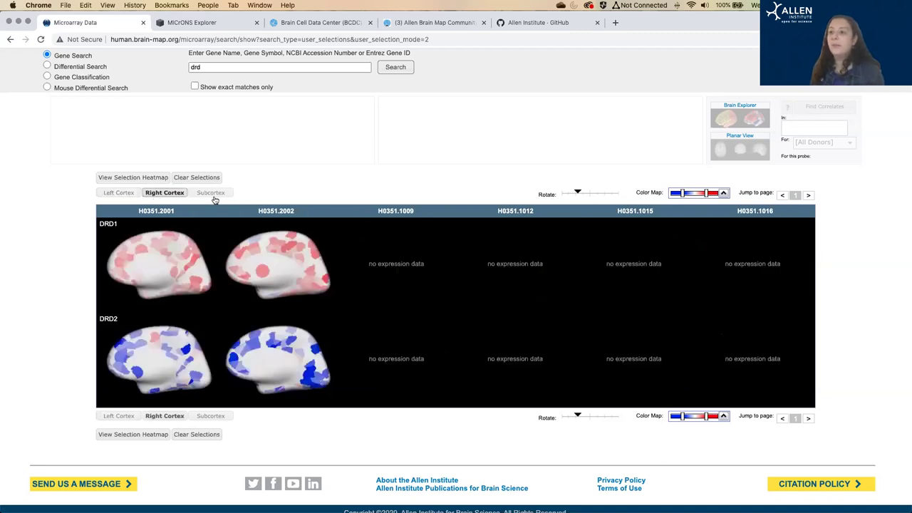
click(213, 197)
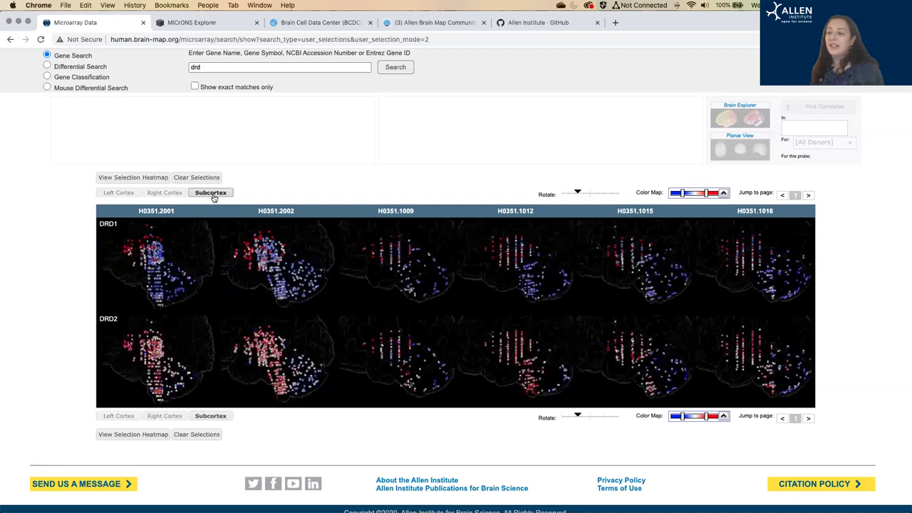
click(113, 193)
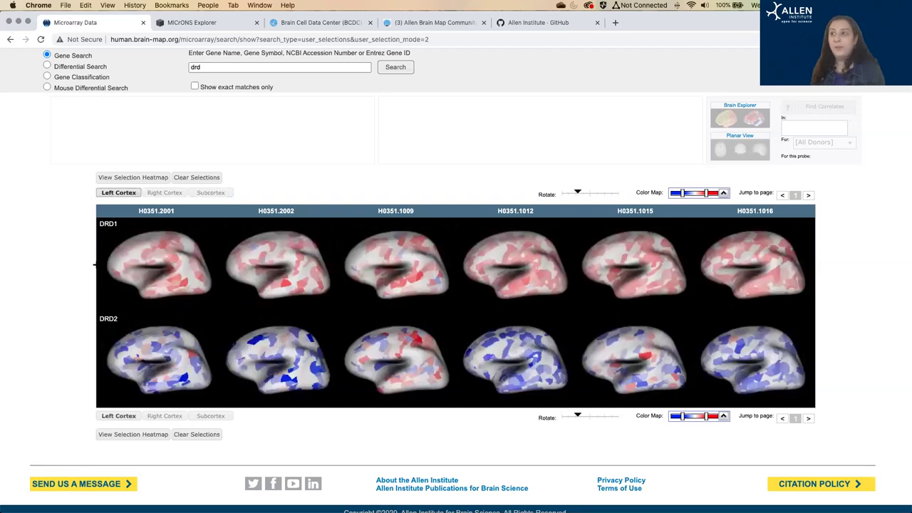
scroll(365, 179, up, 3)
Rerun the drd search, inspect the DRD1 A_23_P388061 probe details, then go to the human ISH data search
click(213, 162)
key(Return)
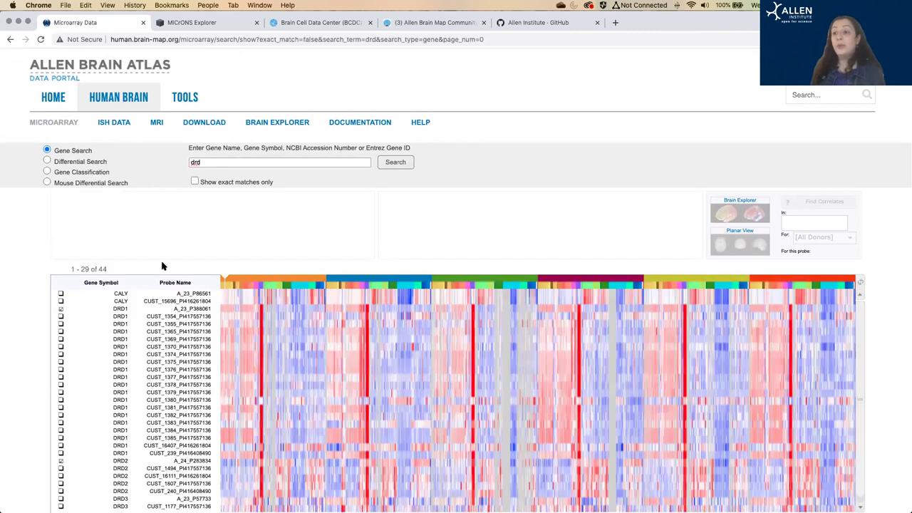
click(121, 310)
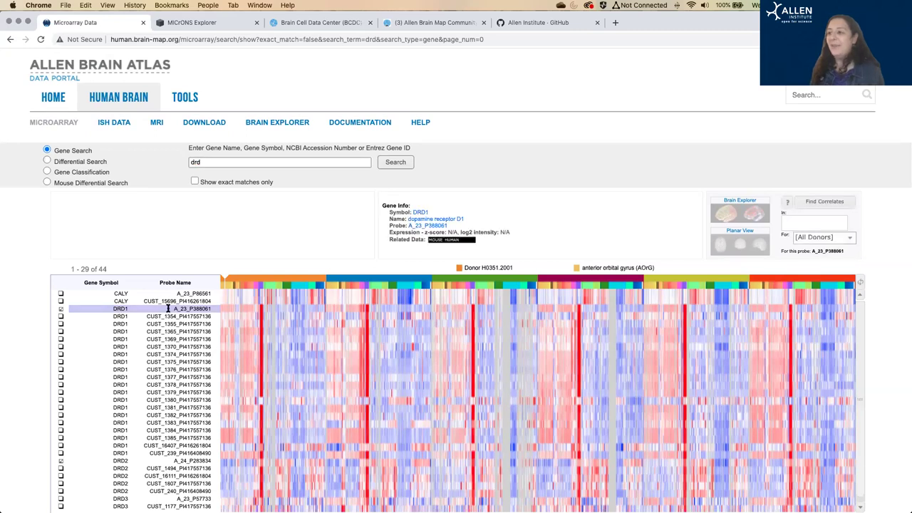
click(261, 310)
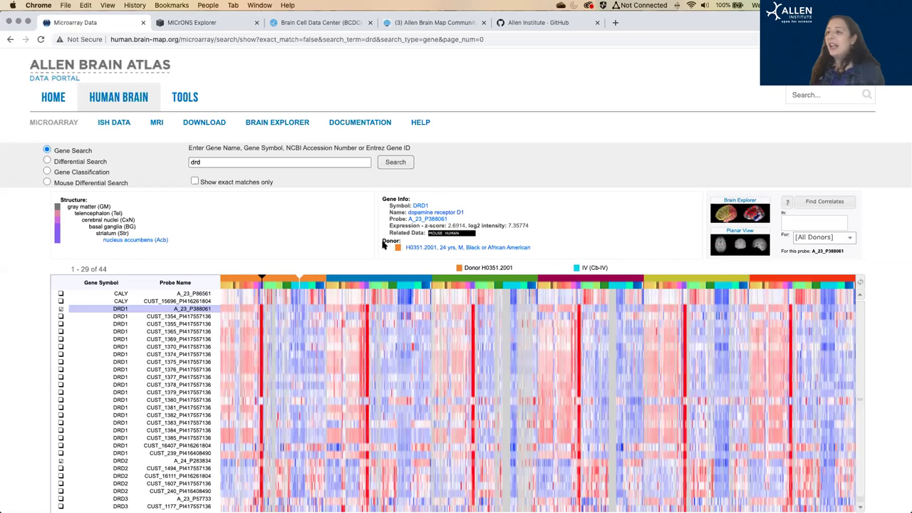
click(421, 206)
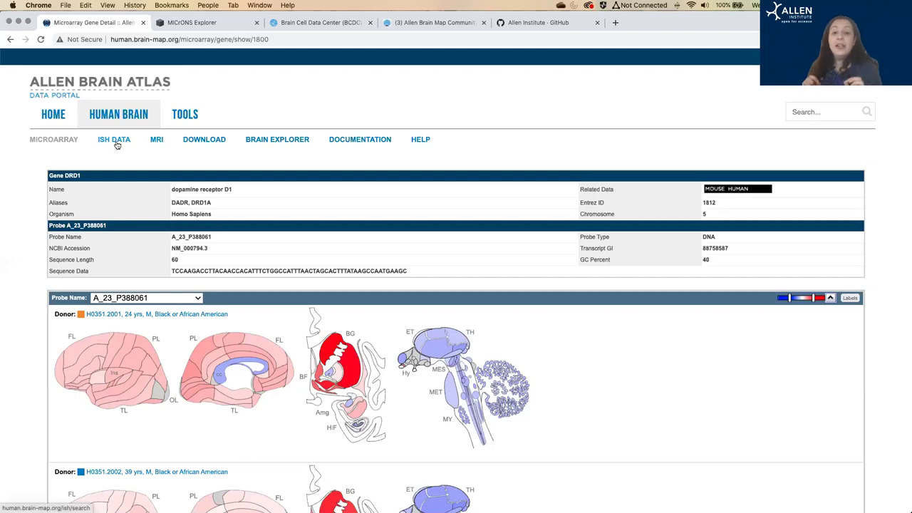
click(116, 144)
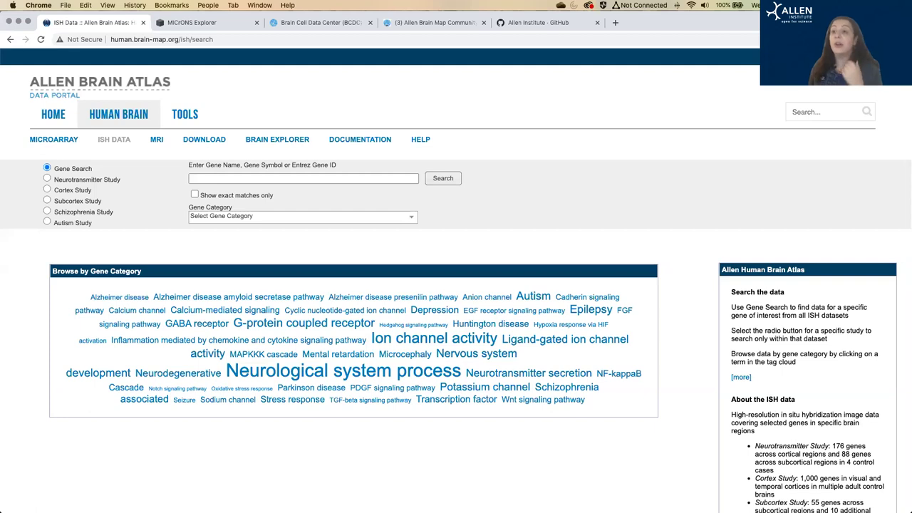
Switch from the human ISH search page to the human microarray gene search
click(54, 139)
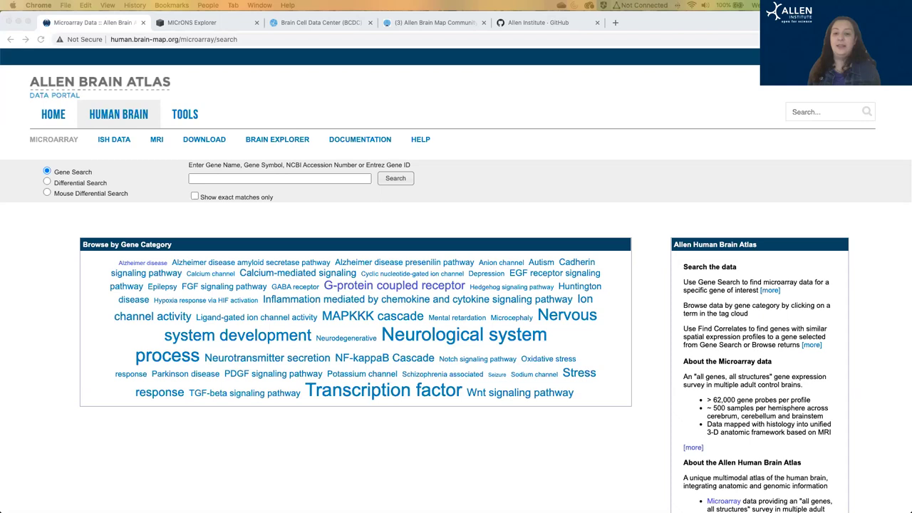
click(93, 78)
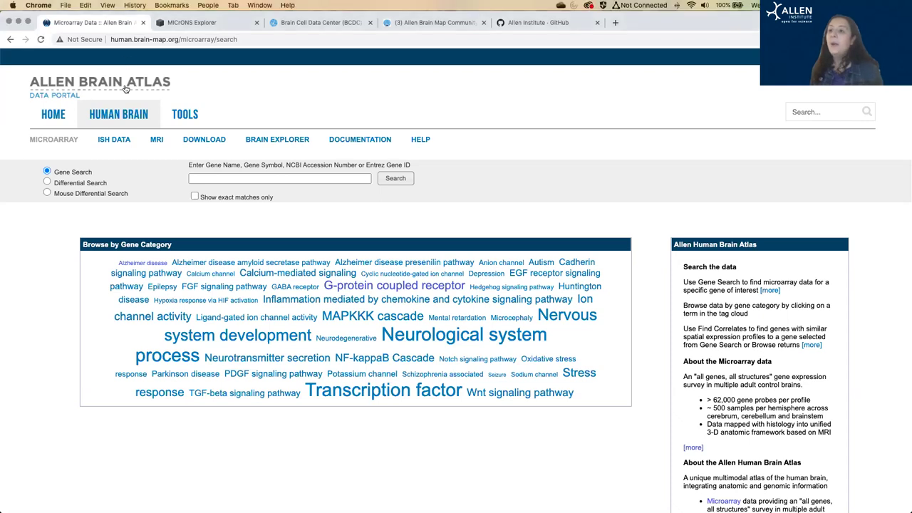
Go to the brain-map.org portal home and browse the Allen Brain Atlases and Data cards
click(101, 93)
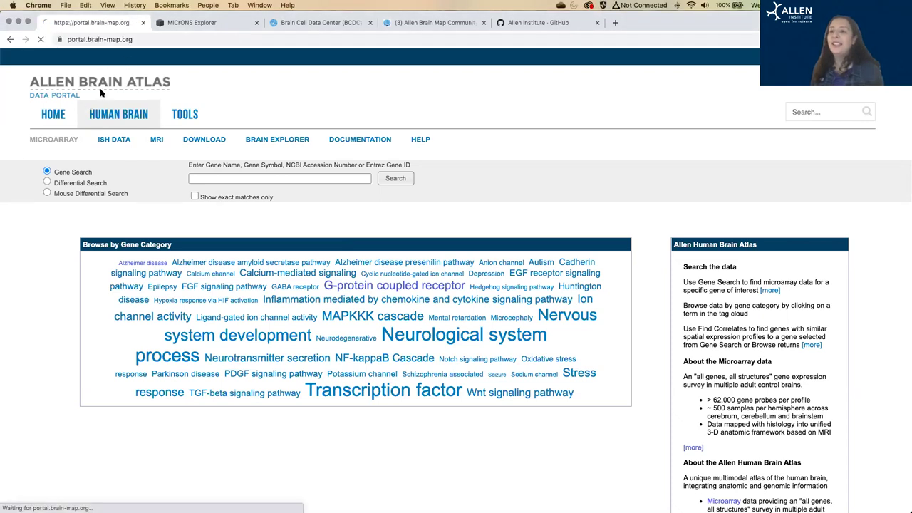
scroll(76, 306, down, 3)
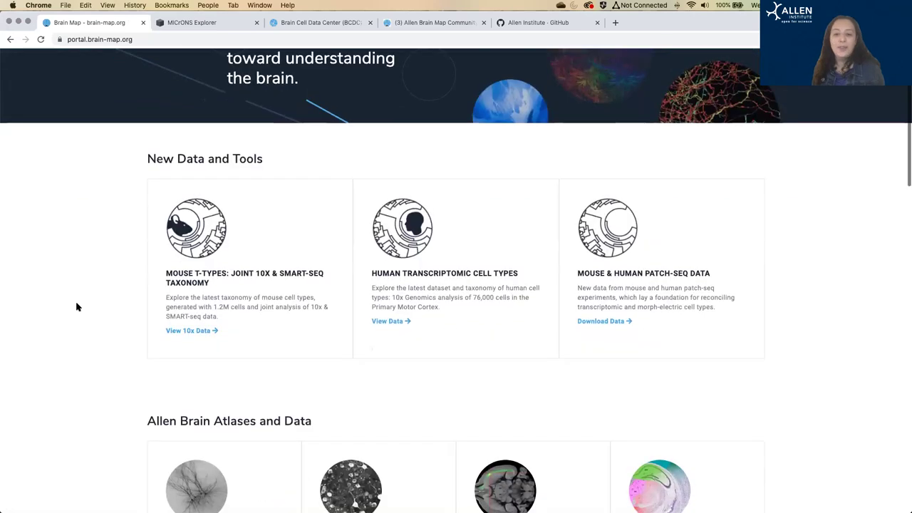
scroll(76, 306, down, 5)
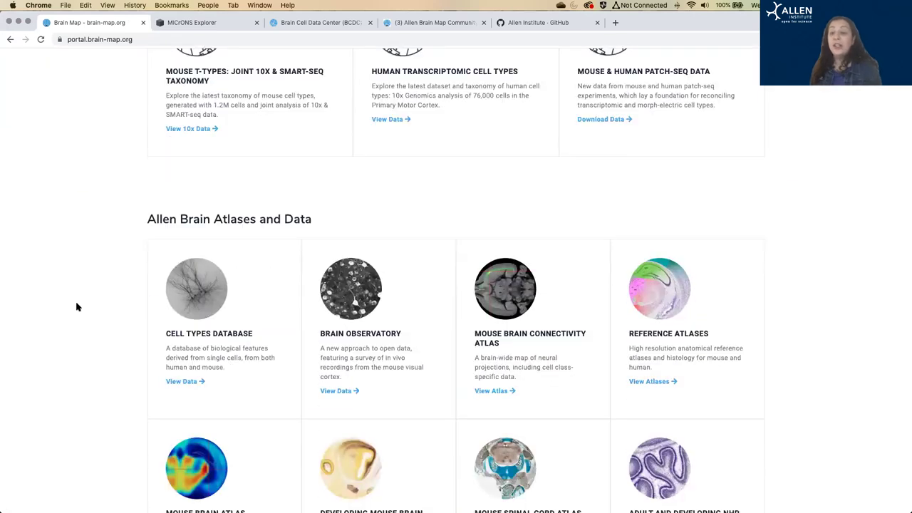
scroll(78, 307, down, 6)
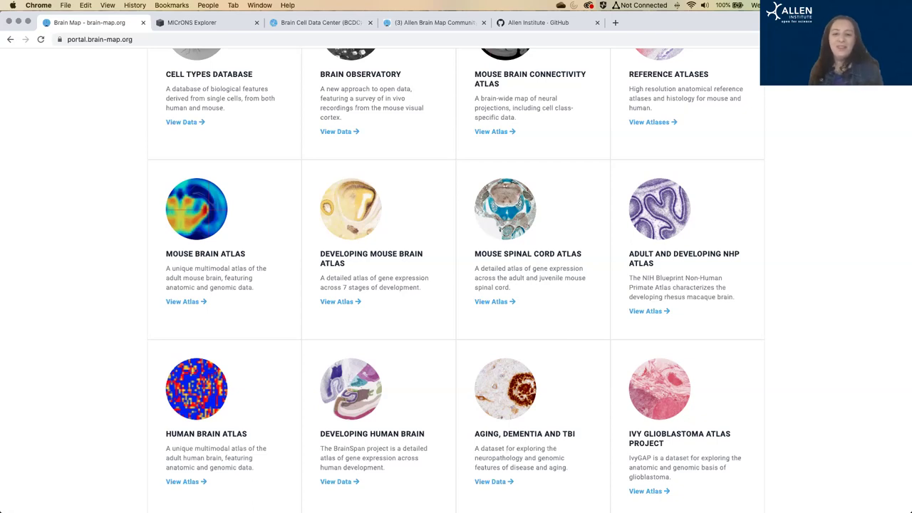
scroll(123, 180, up, 3)
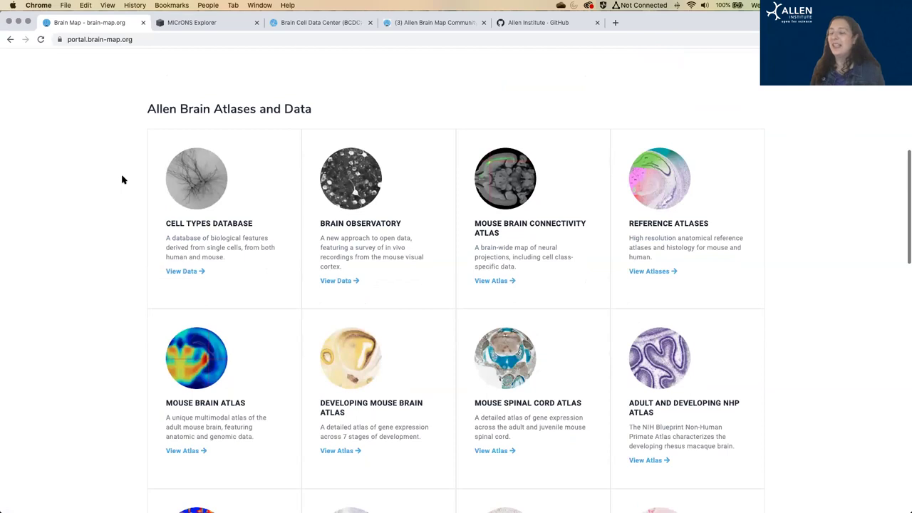
Open the Cell Types Database overview and launch its RNA-Seq Data page in a new tab
click(196, 170)
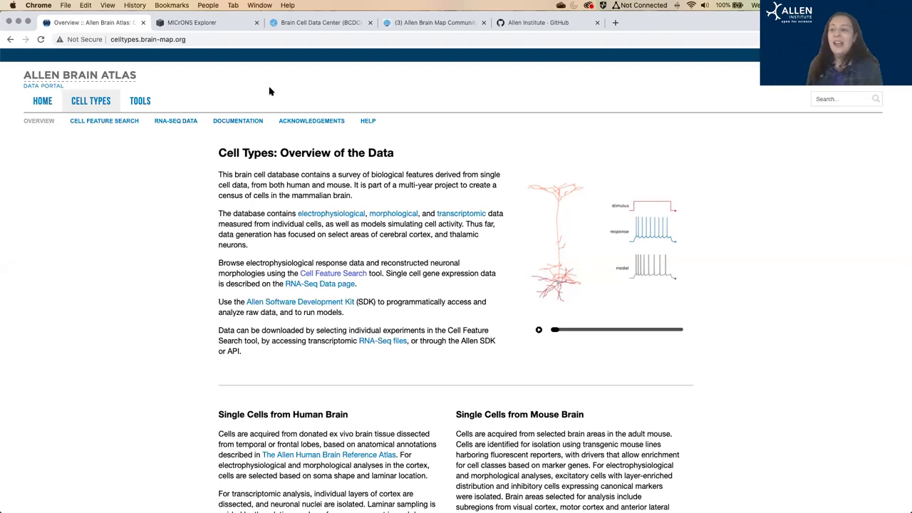
click(165, 122)
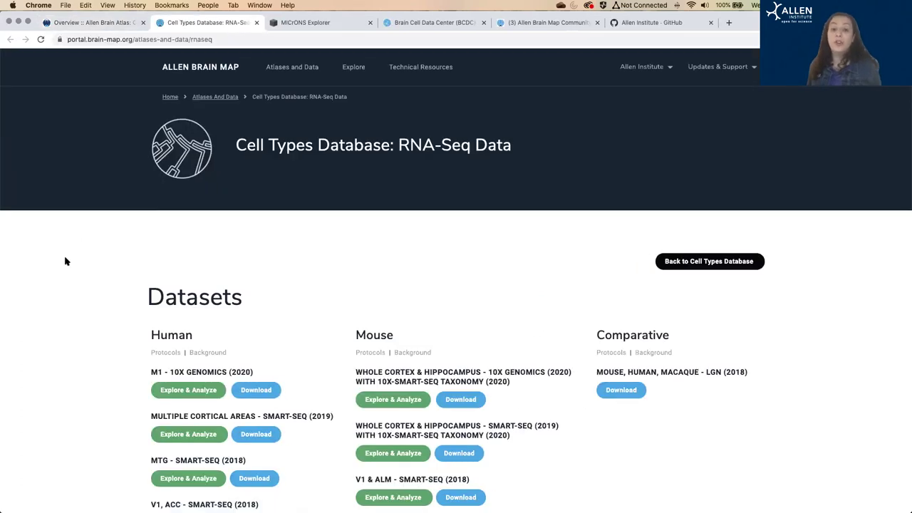
Scroll to M1 - 10X GENOMICS (2020) and choose Explore & Analyze for it
scroll(65, 262, down, 1)
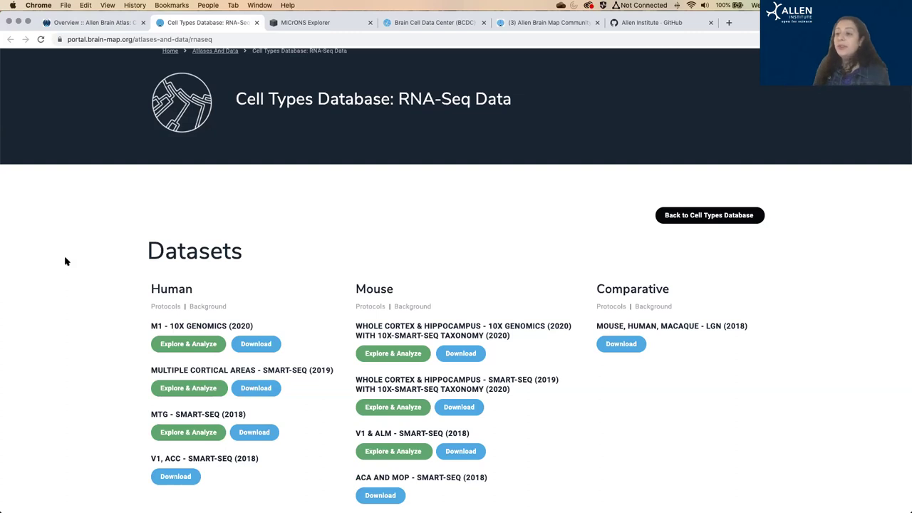
scroll(65, 261, down, 1)
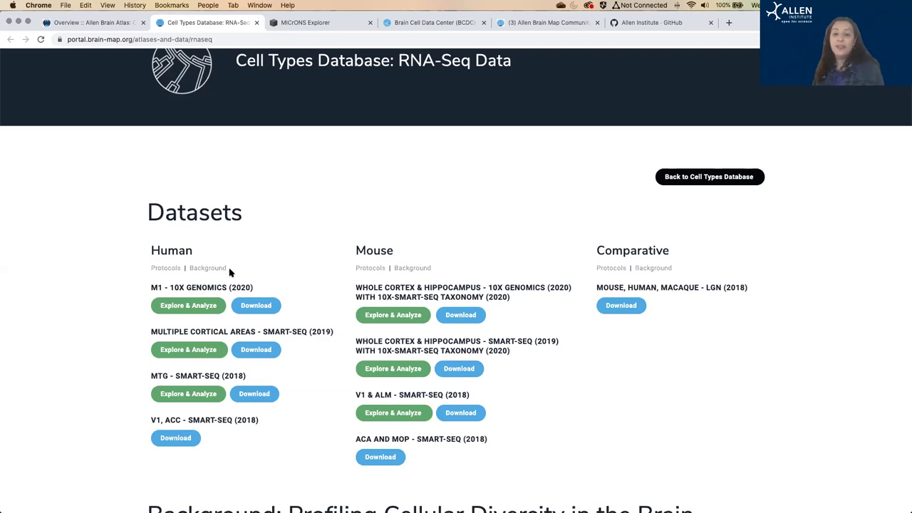
click(203, 306)
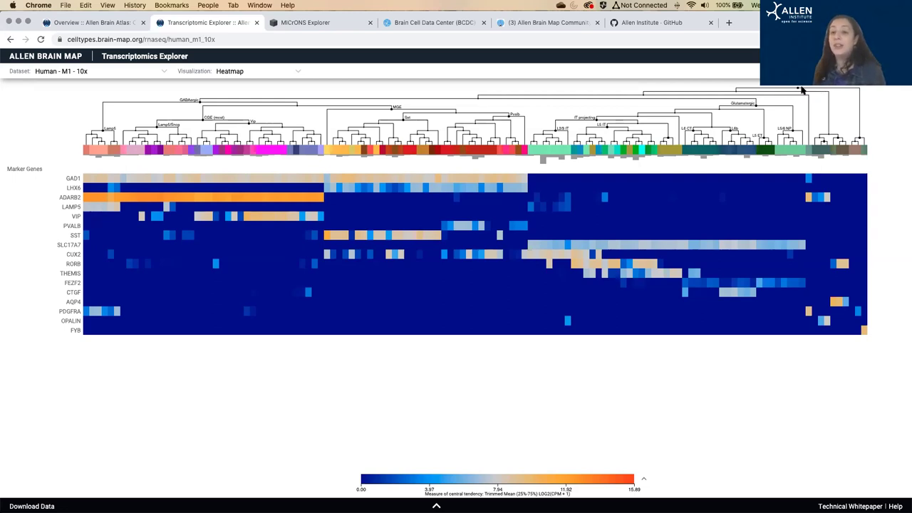
Inspect dendrogram nodes and gene rows of the Human - M1 - 10x heatmap, then list visualization types
mouse_move(799, 91)
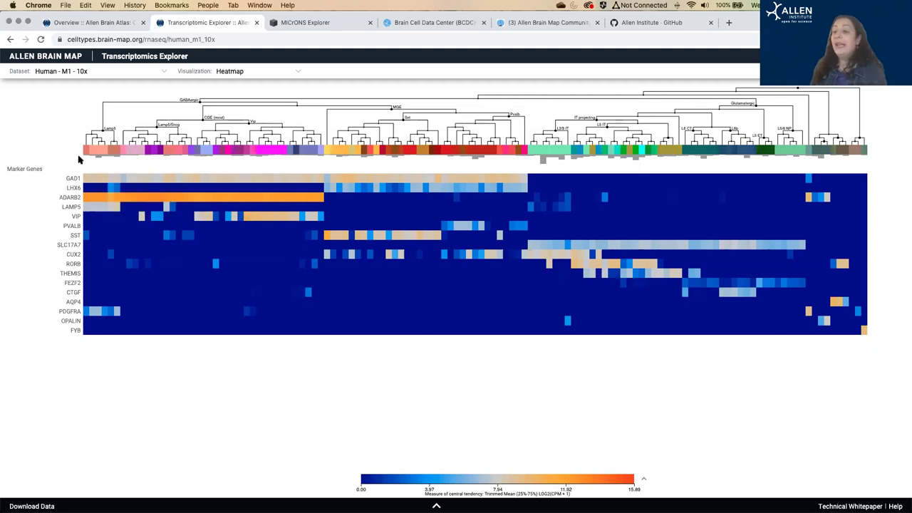
mouse_move(87, 158)
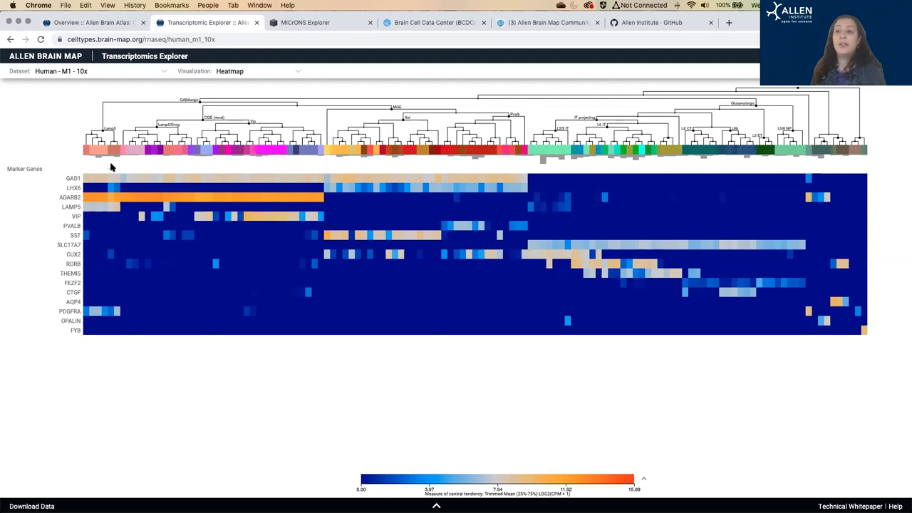
mouse_move(68, 180)
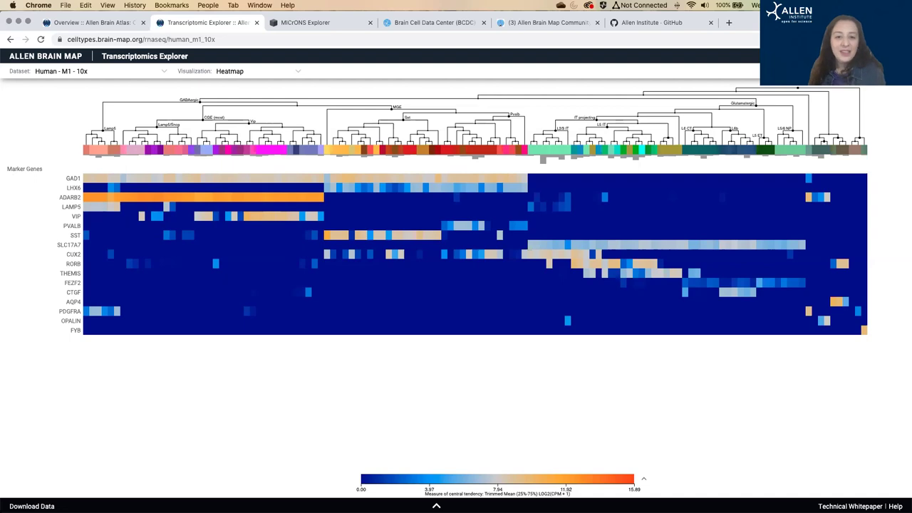
click(258, 71)
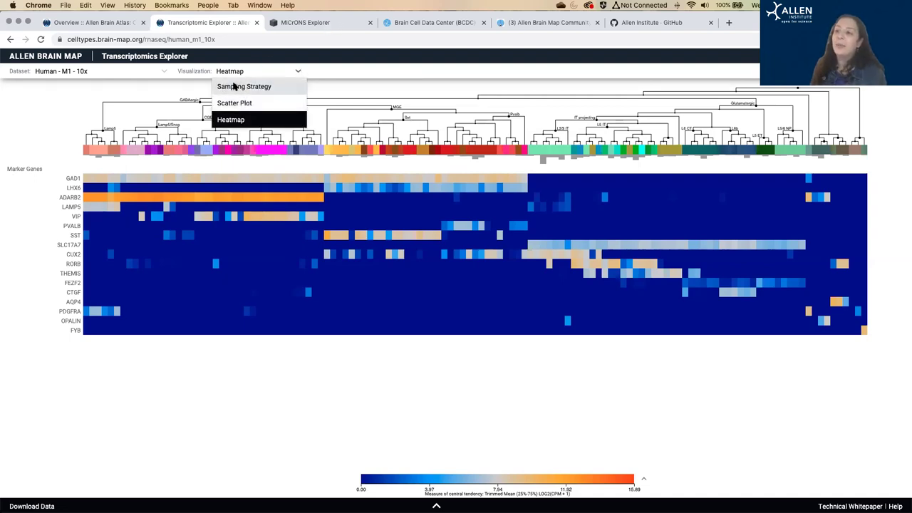
Switch the Human M1 visualization from Heatmap to a scatter plot of cells
click(62, 135)
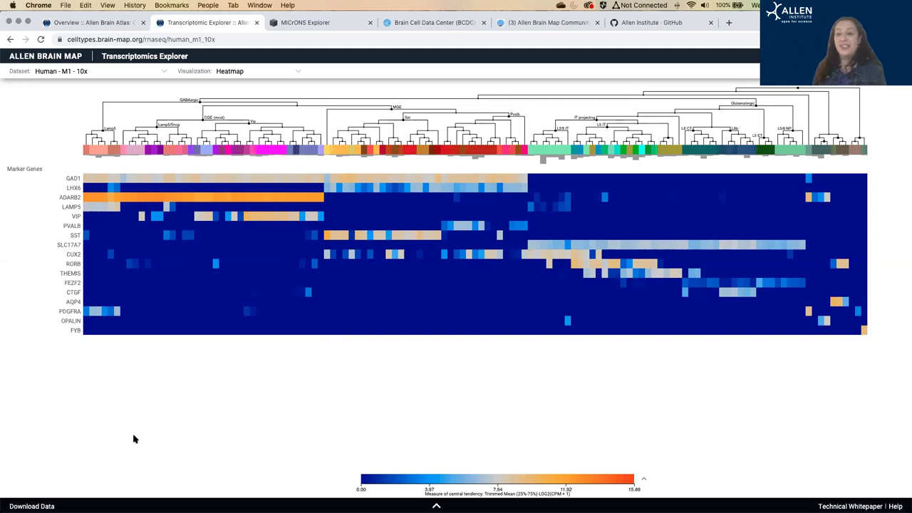
click(259, 72)
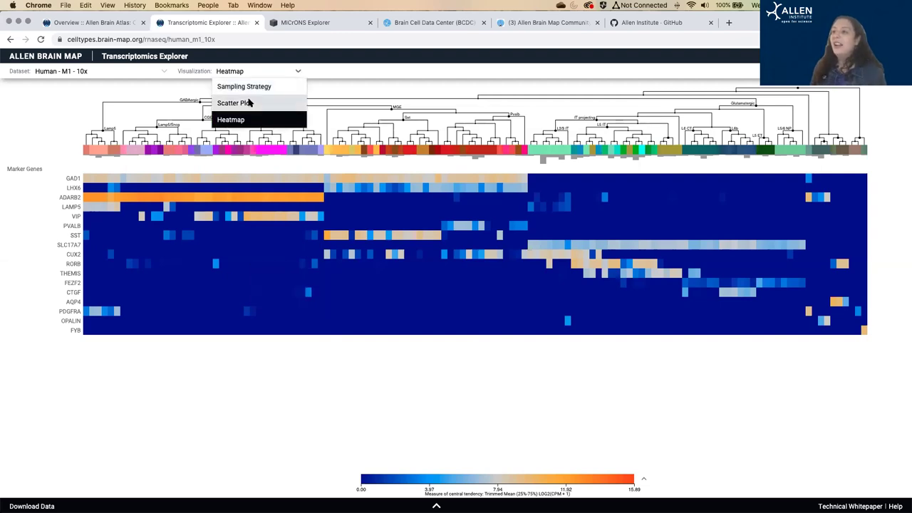
click(250, 104)
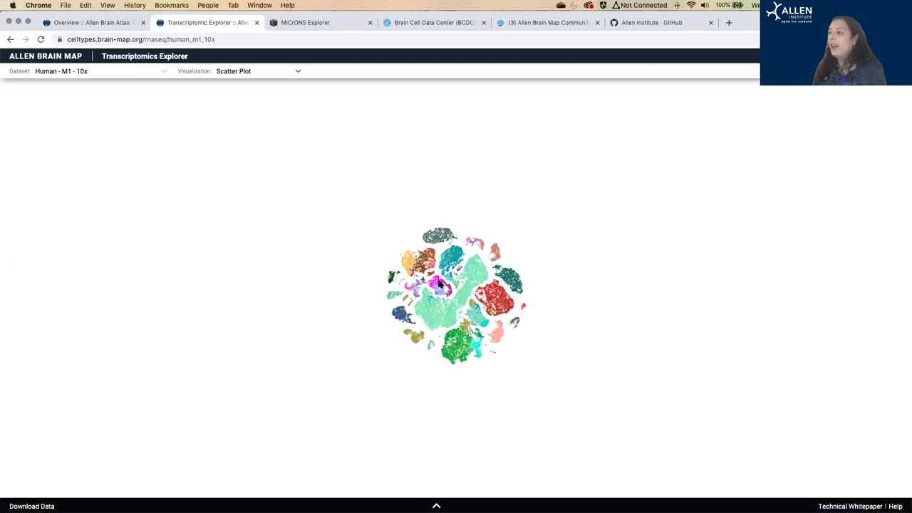
Zoom into the scatter plot, then go back to the RNA-Seq Data page
mouse_move(440, 284)
scroll(439, 284, up, 1)
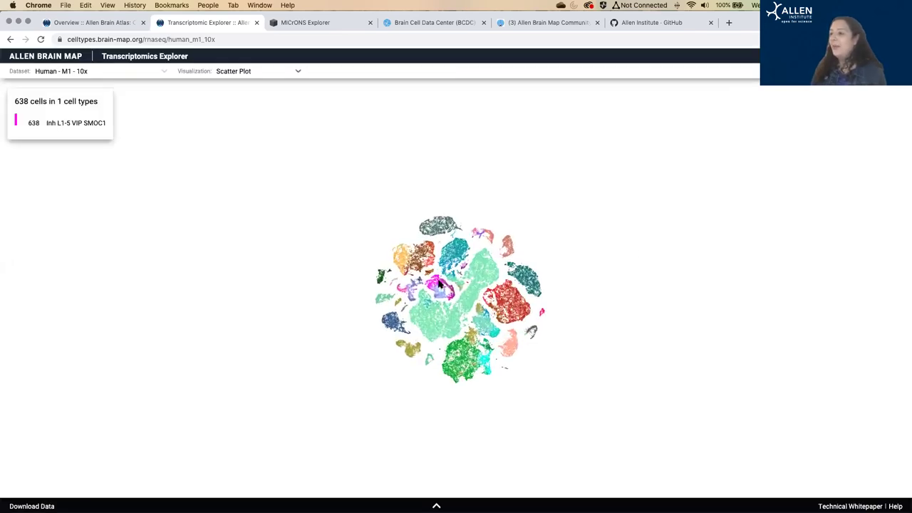
scroll(440, 284, up, 5)
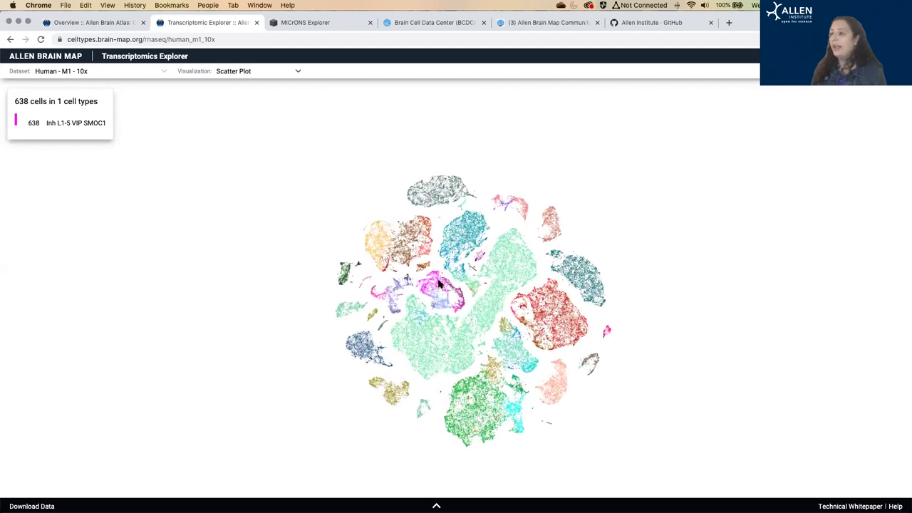
scroll(440, 284, up, 2)
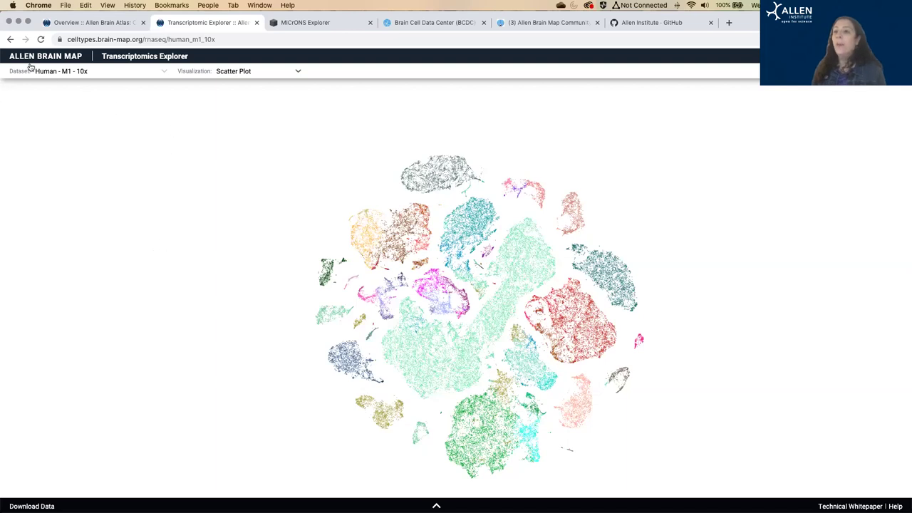
click(5, 38)
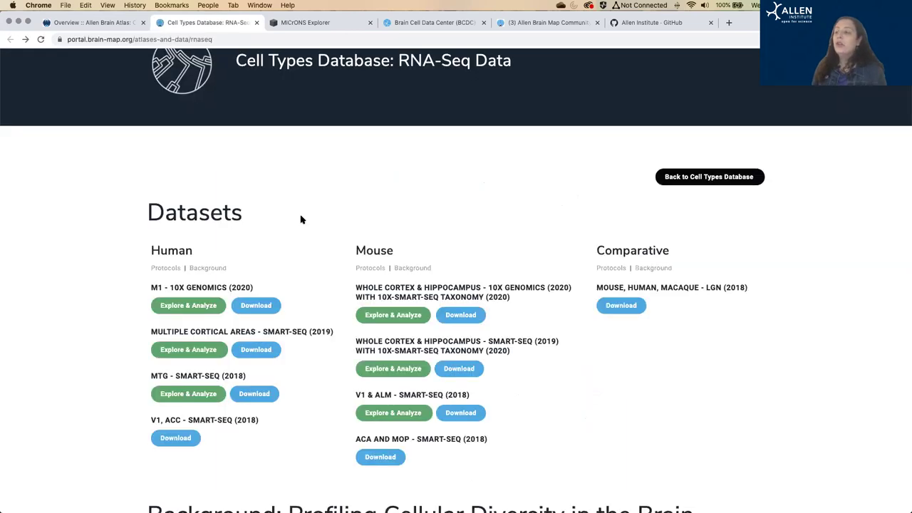
Open the M1 - 10X Genomics (2020) download page and scroll through its file table, including the 7 GB expression matrix
click(256, 306)
scroll(84, 374, down, 2)
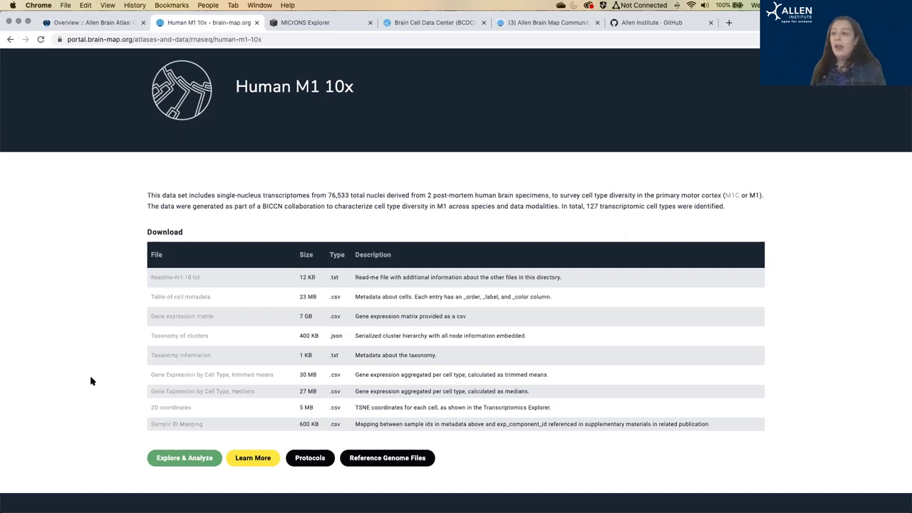
scroll(90, 382, down, 1)
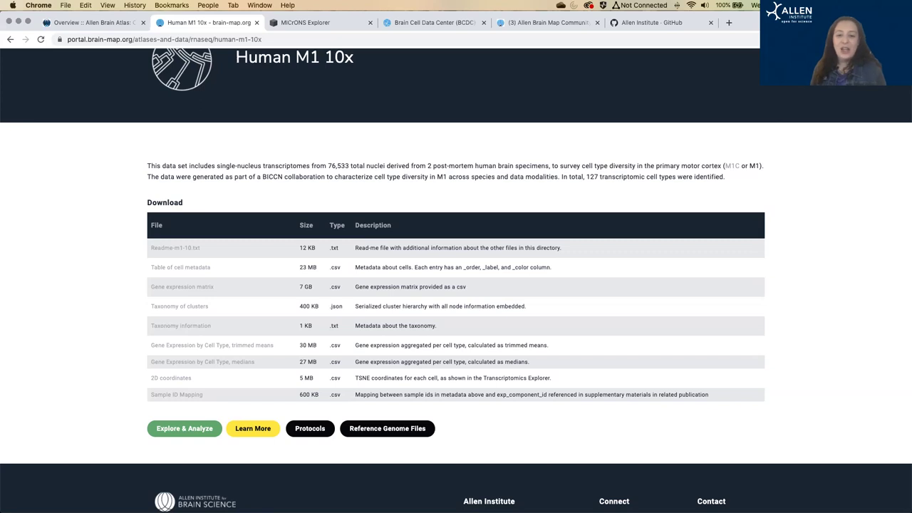
Close the Human M1 10x tab and scroll through the 2333 human and mouse cell cards in Cell Feature Search
click(256, 23)
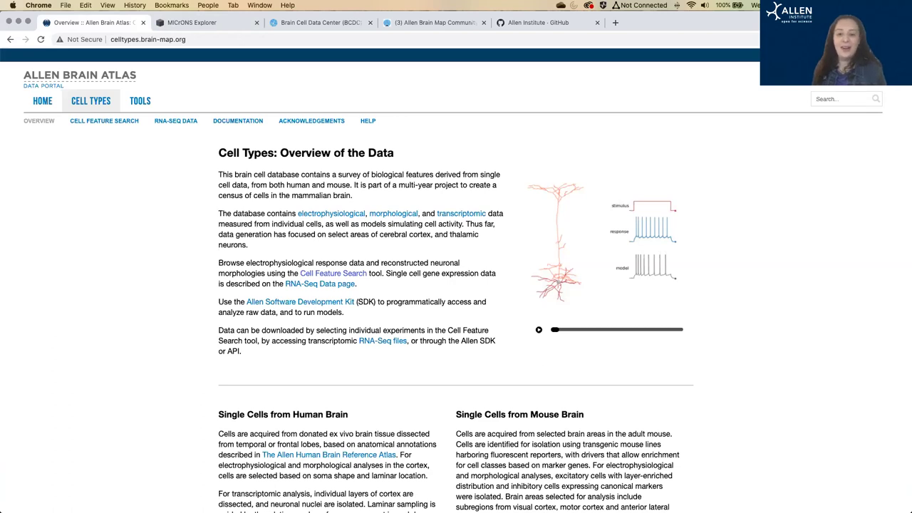
click(106, 122)
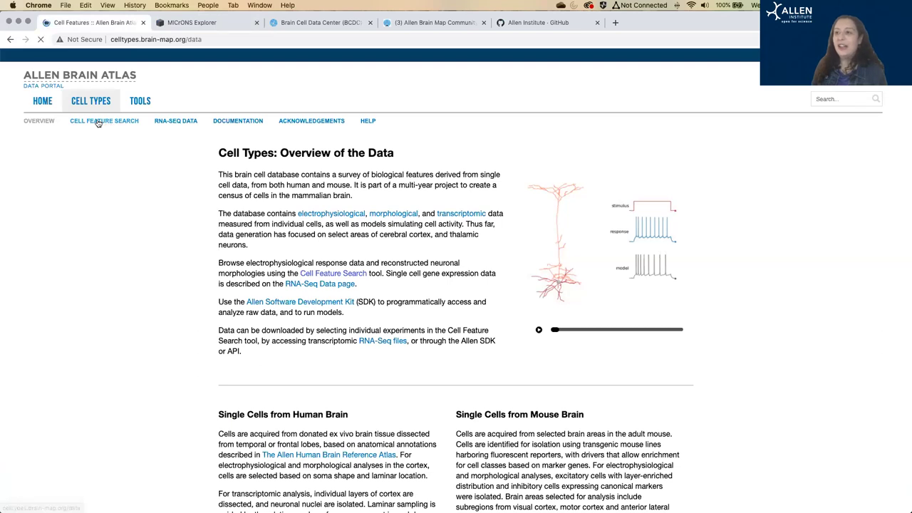
scroll(72, 290, down, 10)
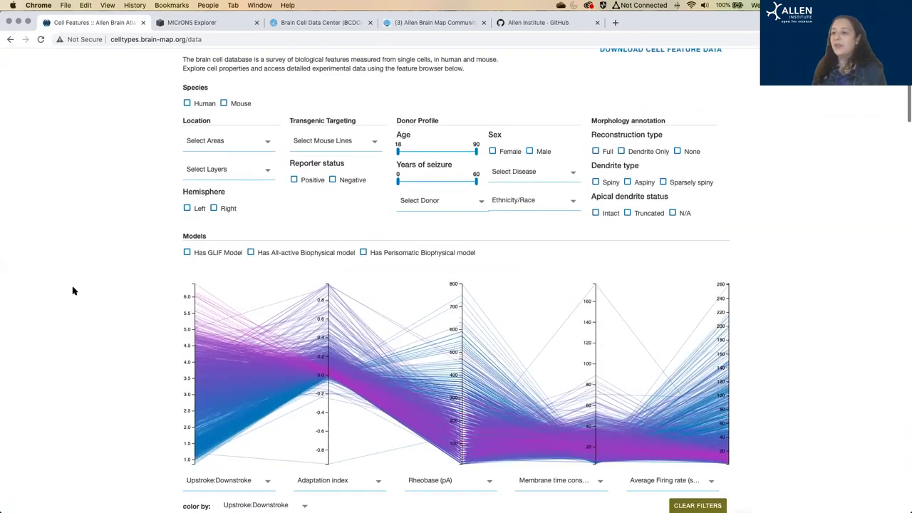
scroll(457, 285, down, 1)
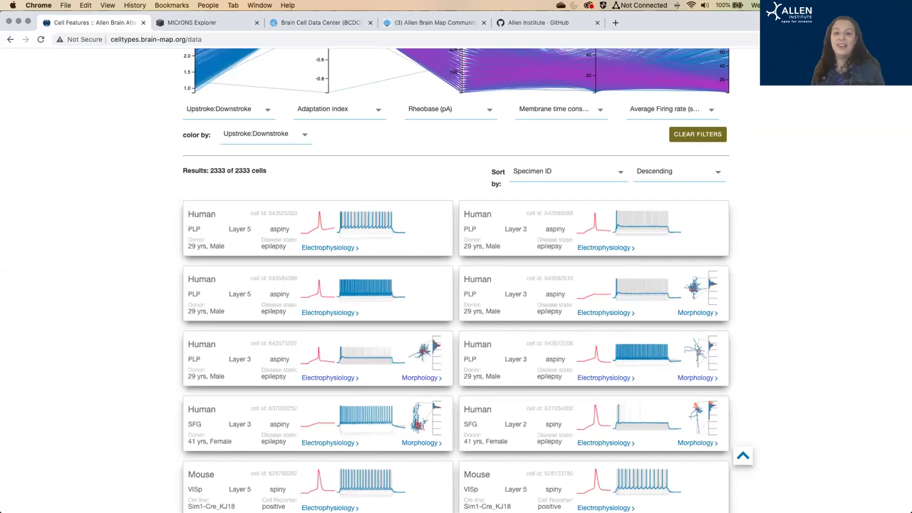
scroll(77, 311, down, 2)
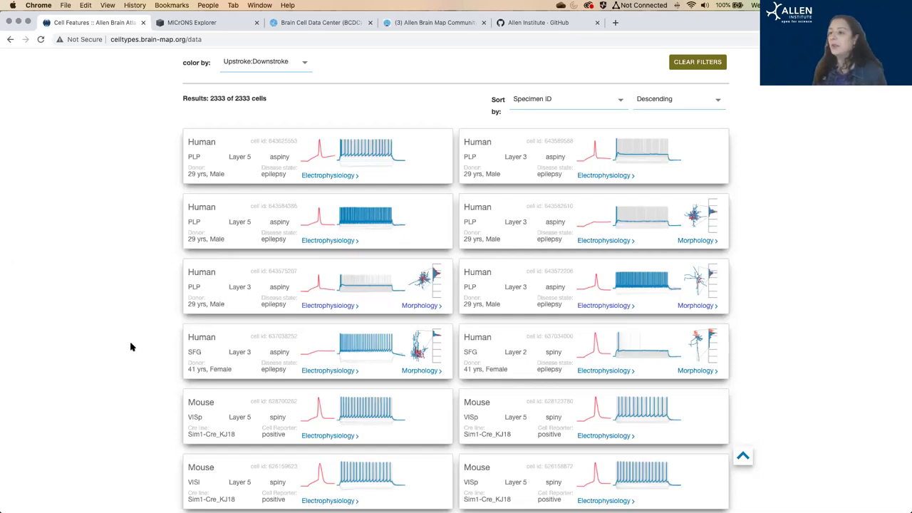
scroll(131, 347, down, 2)
Open electrophysiology for the Human SFG Layer 3 aspiny cell 637038252 and review its Long Square sweeps
click(338, 327)
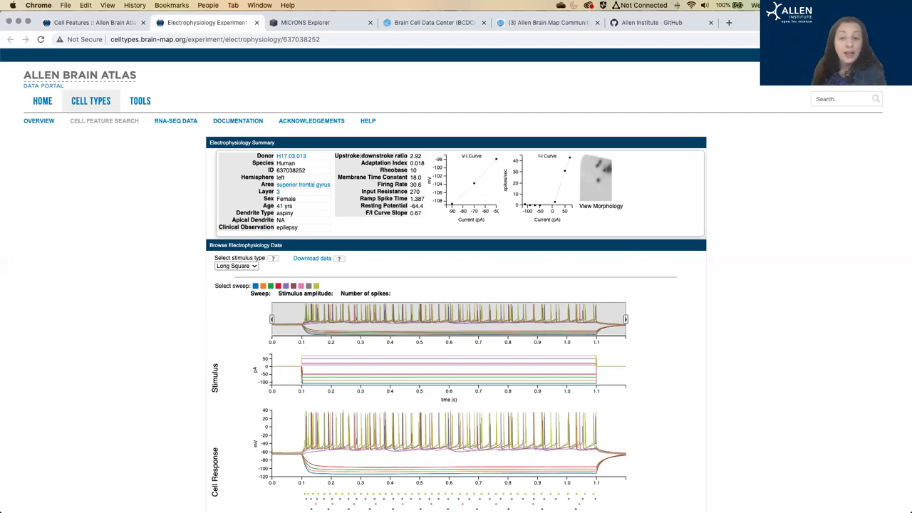
scroll(100, 333, down, 1)
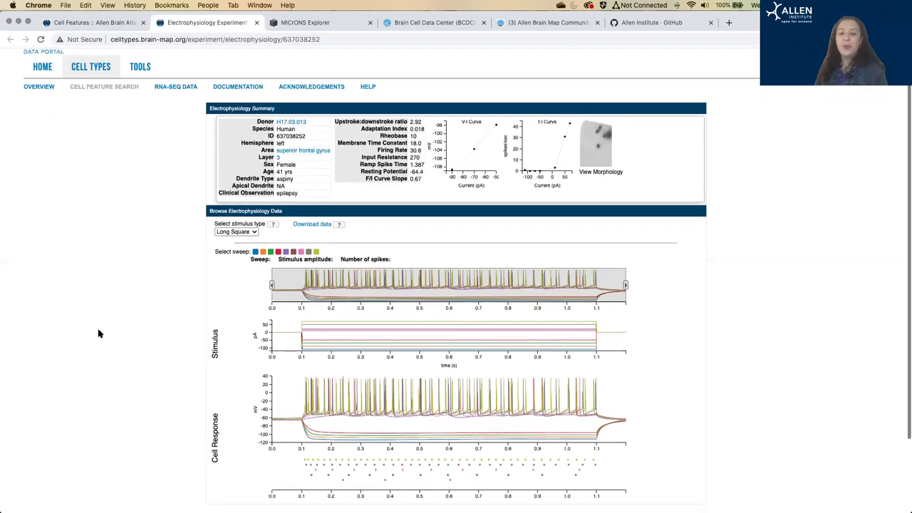
scroll(171, 288, down, 1)
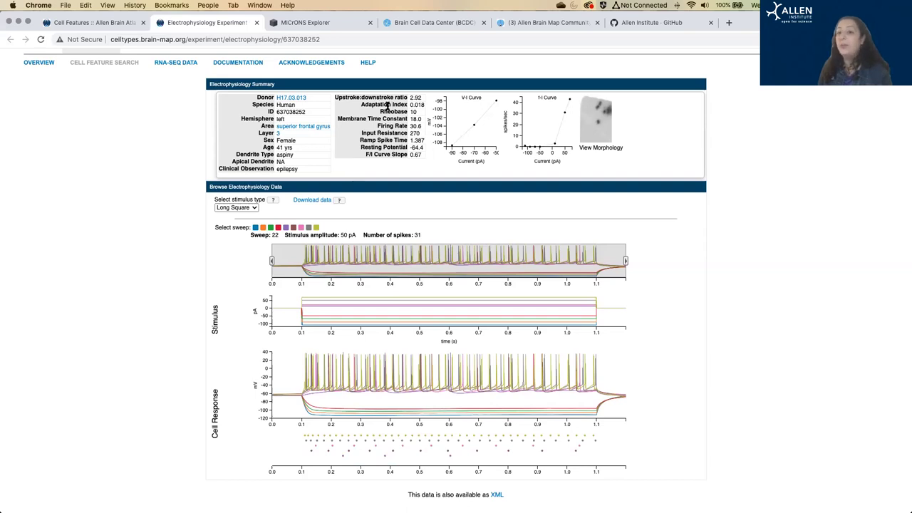
click(601, 119)
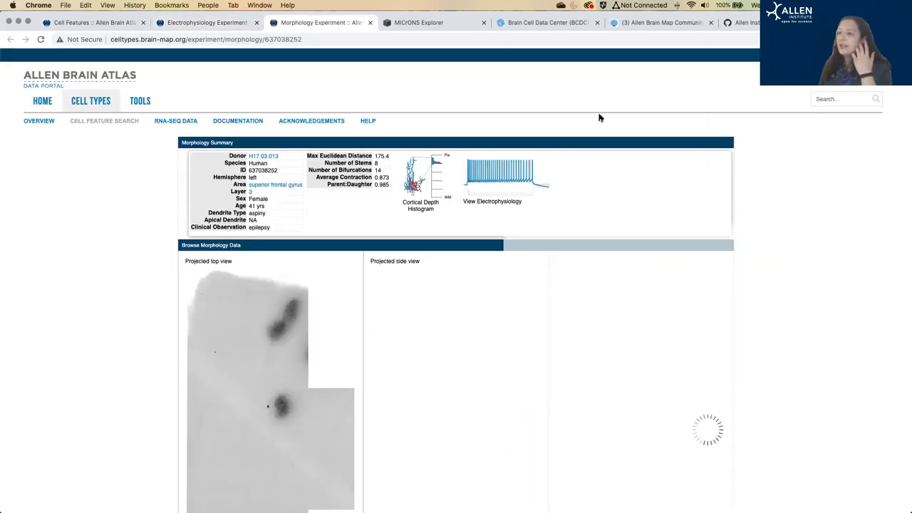
scroll(142, 330, down, 2)
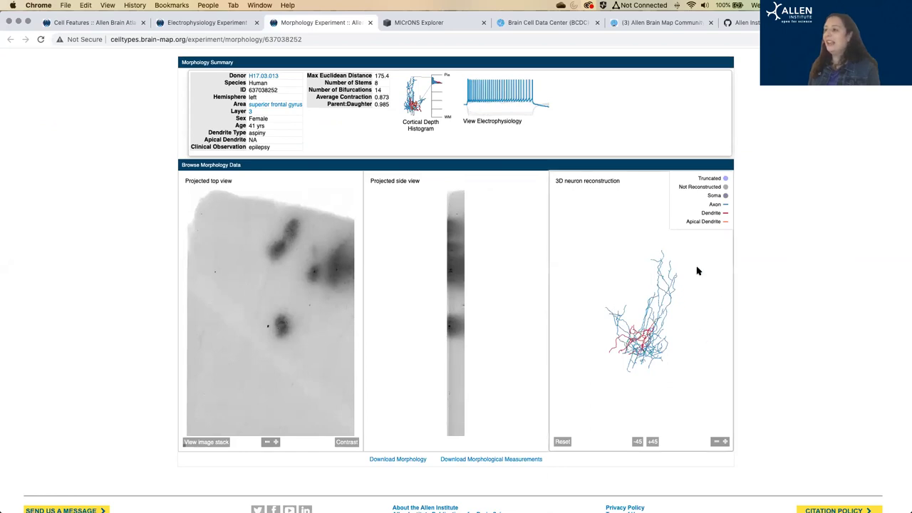
click(371, 23)
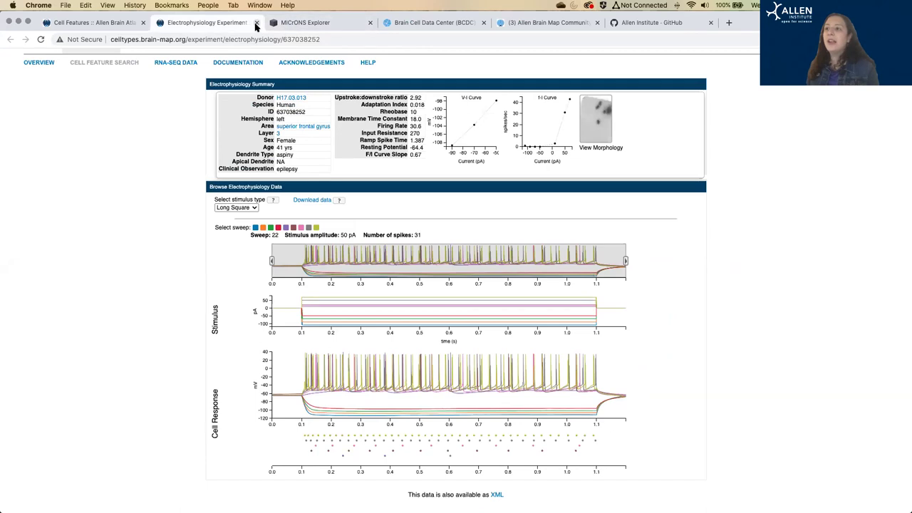
Close the Electrophysiology Experiment tab and return to the Cell Features search results and filters
click(256, 23)
click(99, 24)
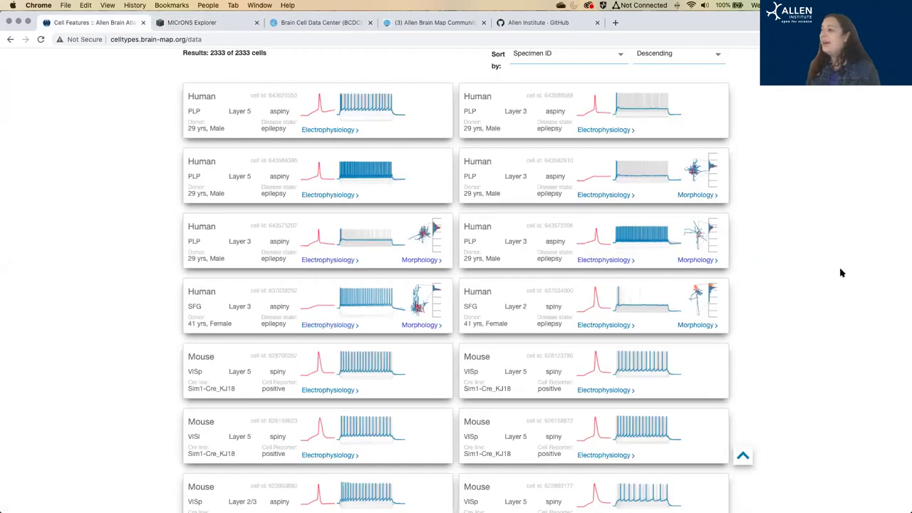
scroll(841, 273, down, 4)
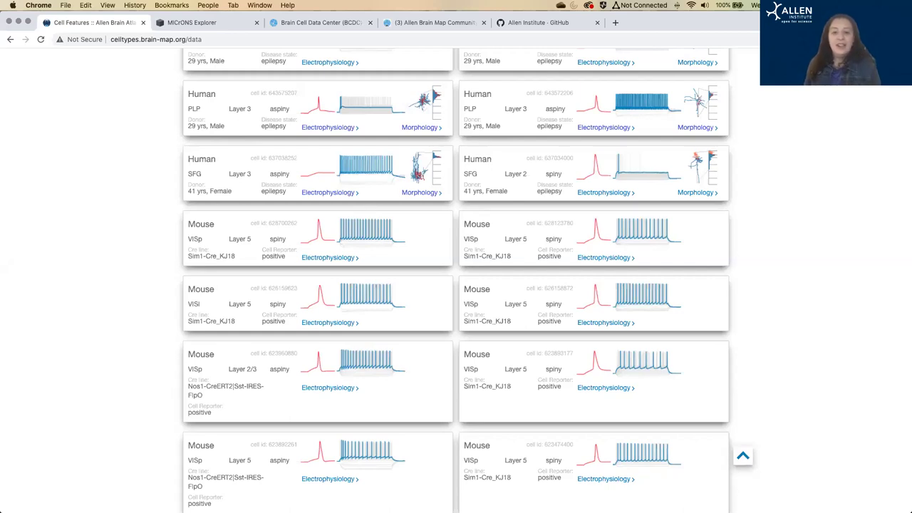
scroll(108, 179, up, 15)
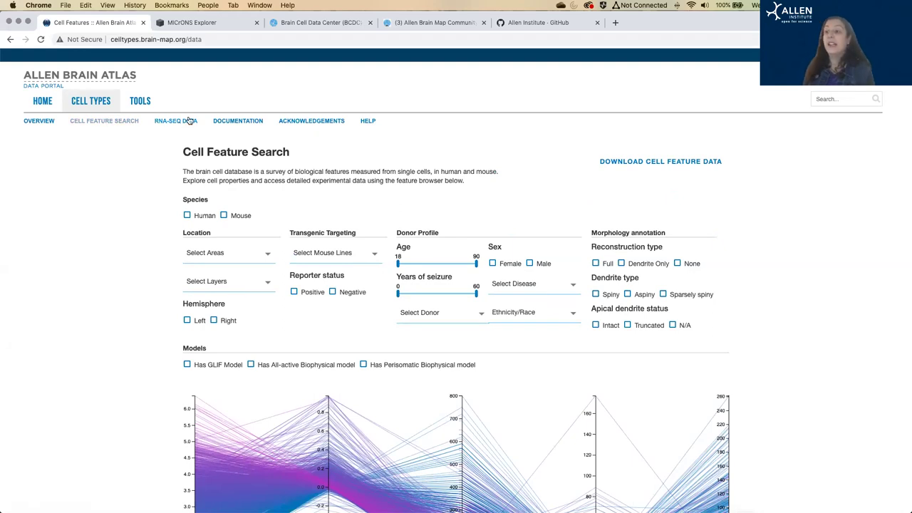
From the Allen Brain Atlas homepage, open the Mouse & Human Patch-seq Data page
click(64, 78)
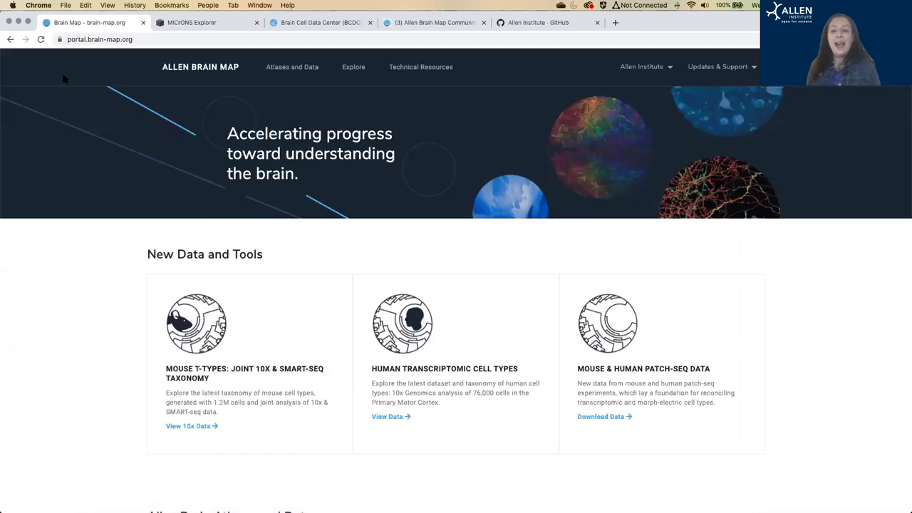
click(615, 347)
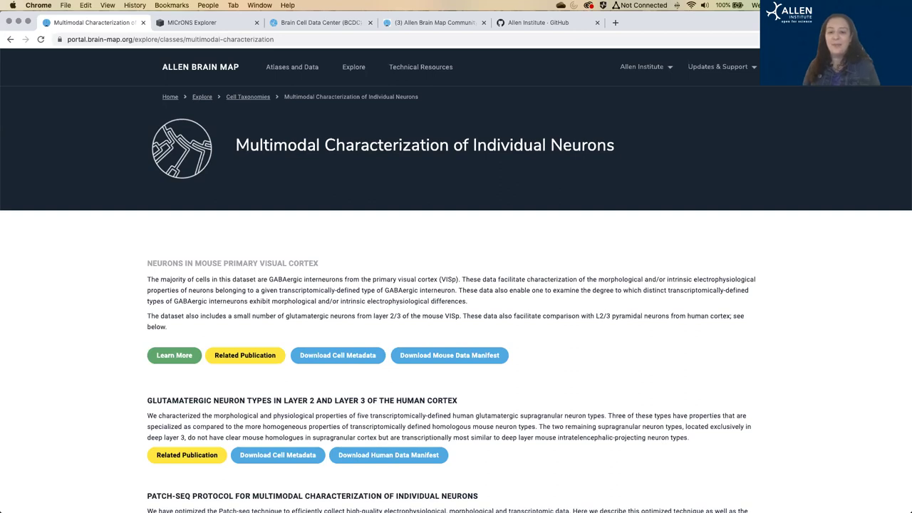
Go to the Cell Types Database's RNA-Seq Data page and choose Explore & Analyze for M1 - 10X Genomics
click(200, 66)
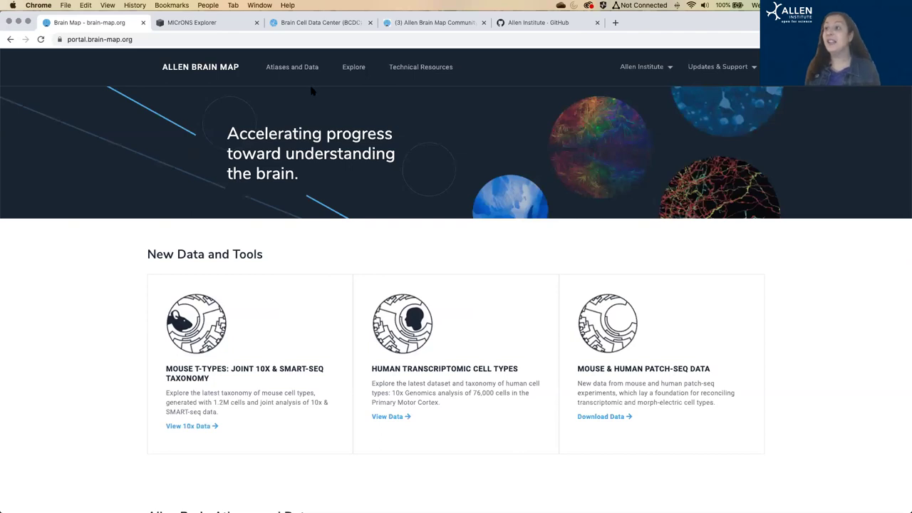
click(298, 71)
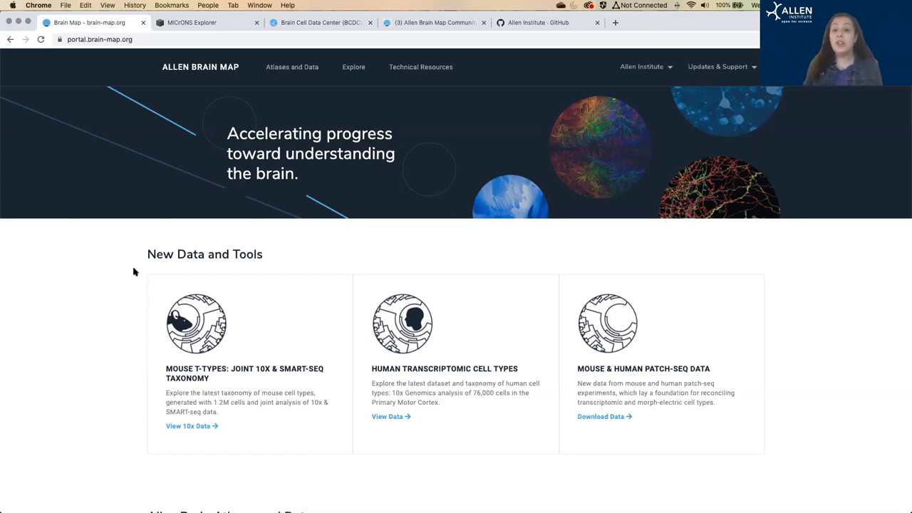
scroll(149, 343, down, 3)
click(194, 370)
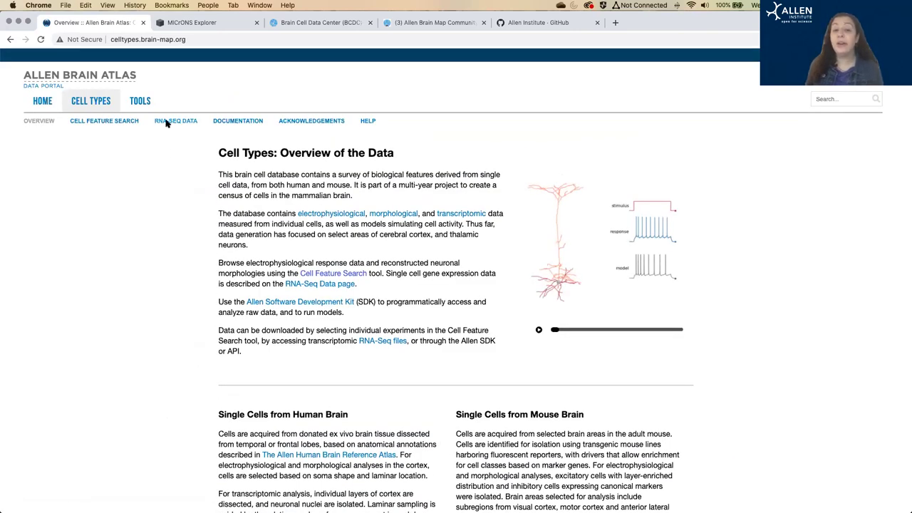
click(168, 121)
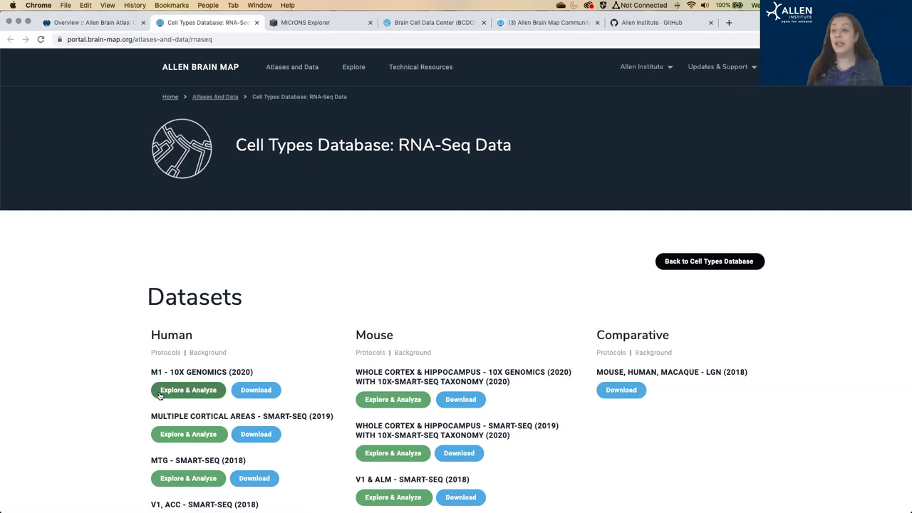
click(187, 392)
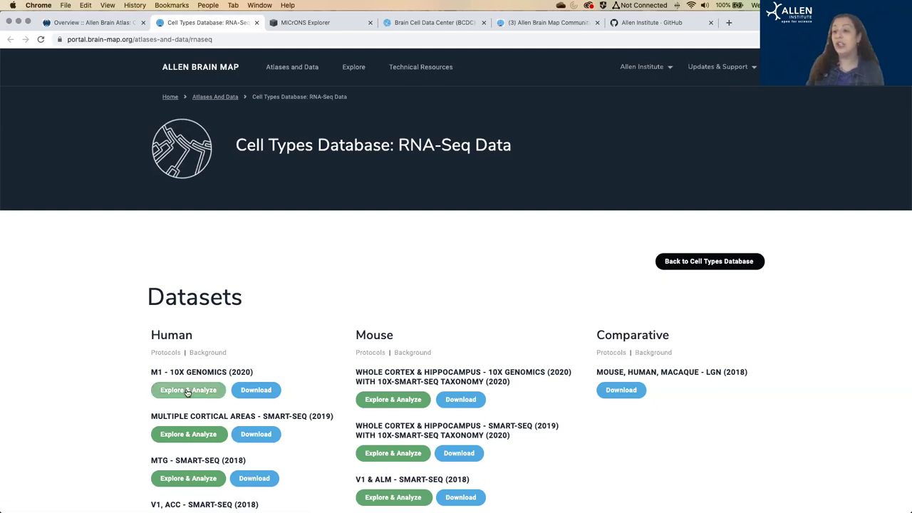
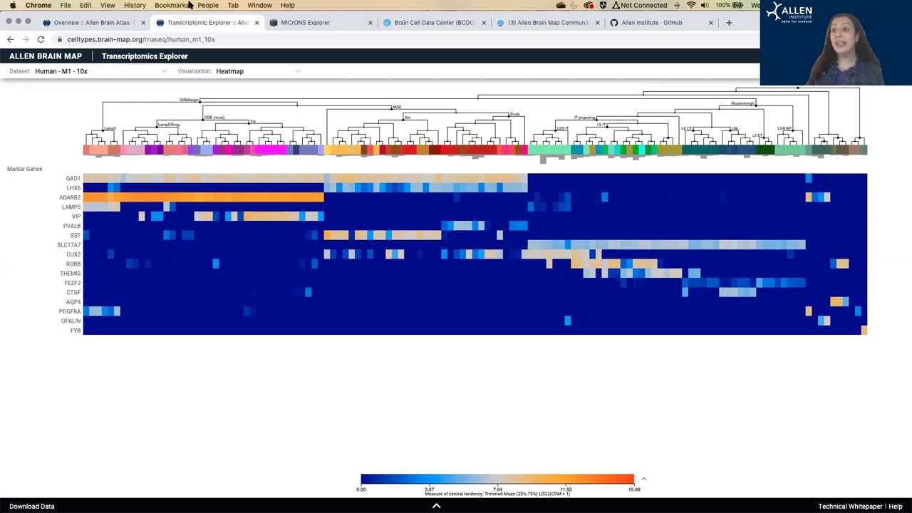
Close the transcriptomics heatmap and open the Mouse Brain Connectivity Atlas from the portal home
click(256, 22)
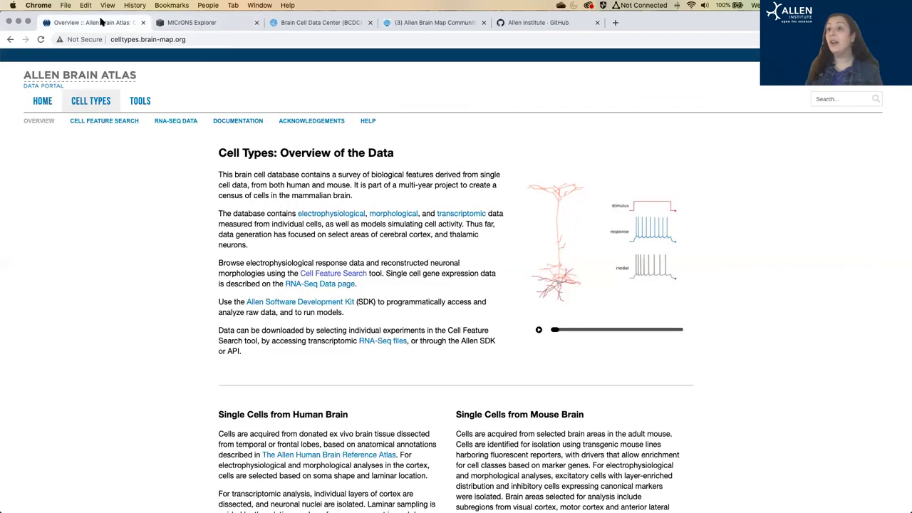
click(72, 74)
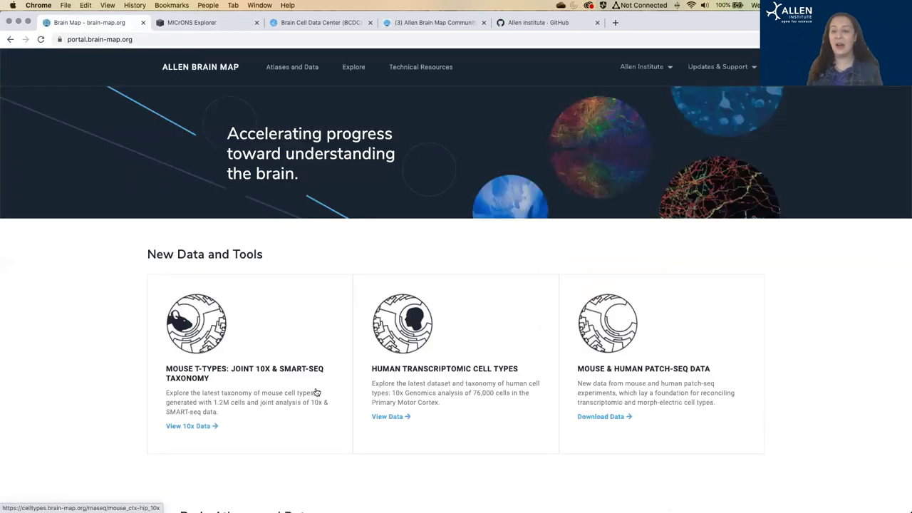
scroll(316, 342, down, 5)
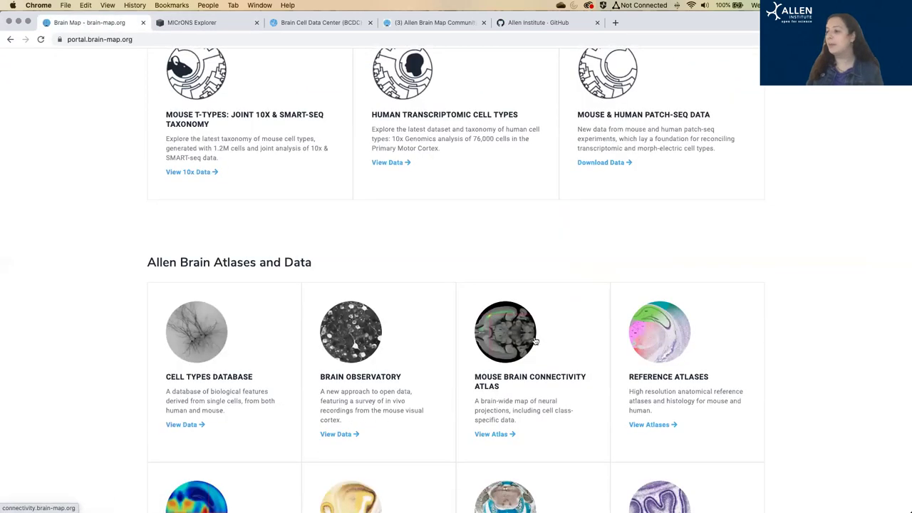
click(511, 337)
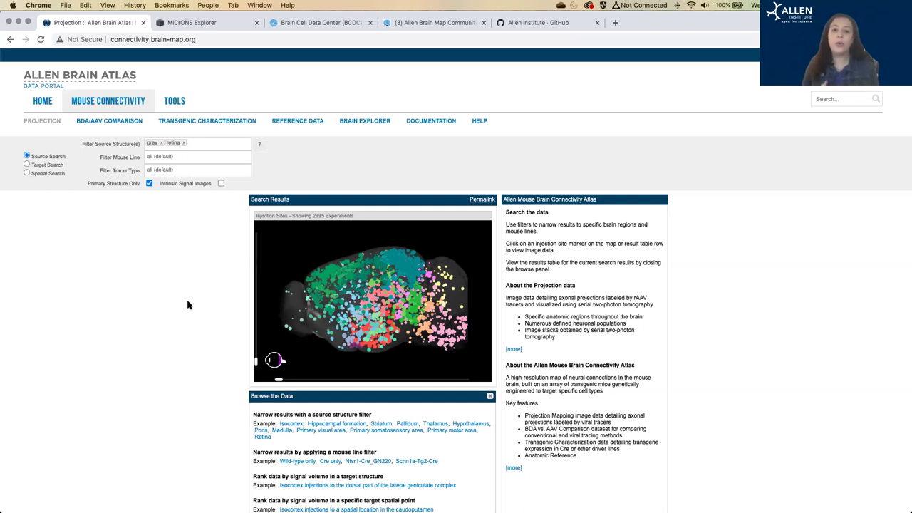
scroll(189, 305, down, 1)
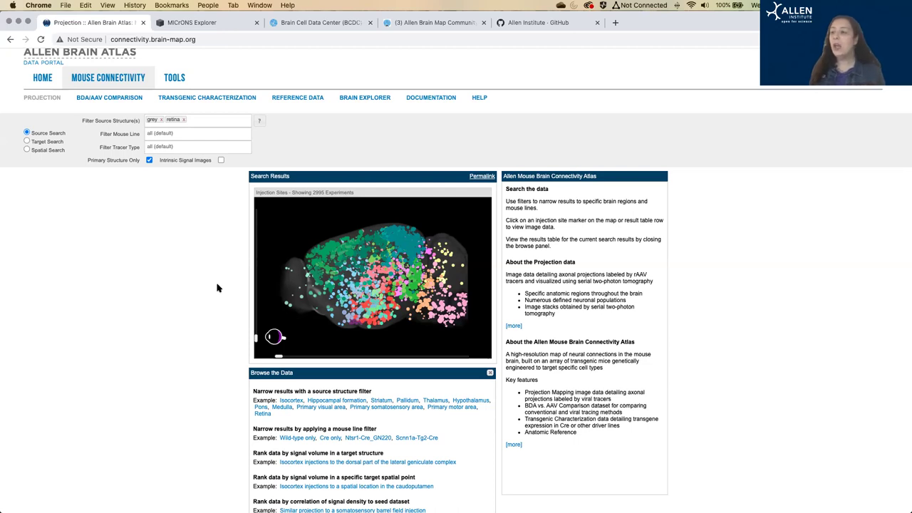
mouse_move(337, 254)
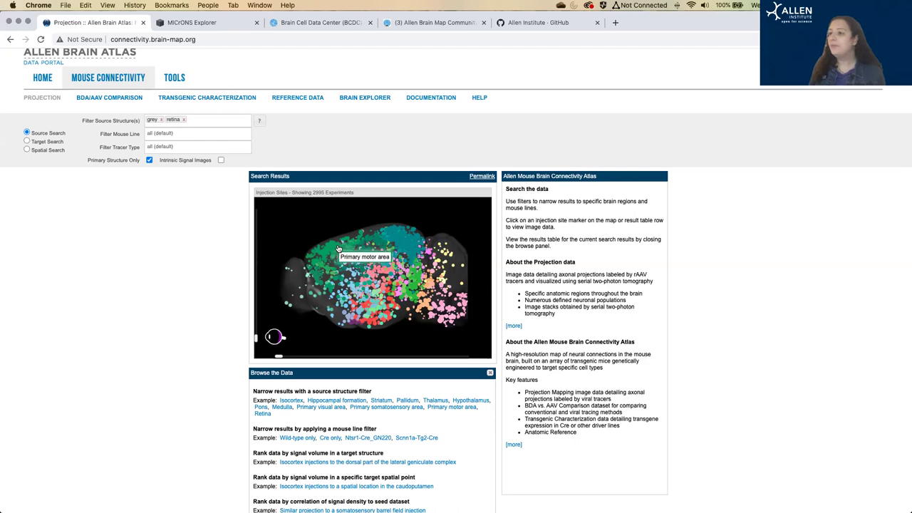
Preview Primary motor area experiment 298273313, rotate its 3D views and open its full page in a new tab
click(335, 248)
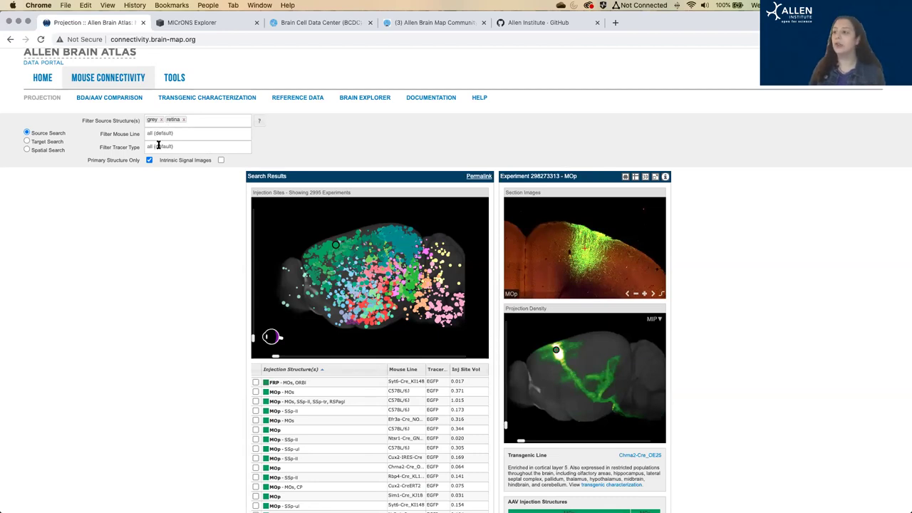
scroll(755, 282, down, 1)
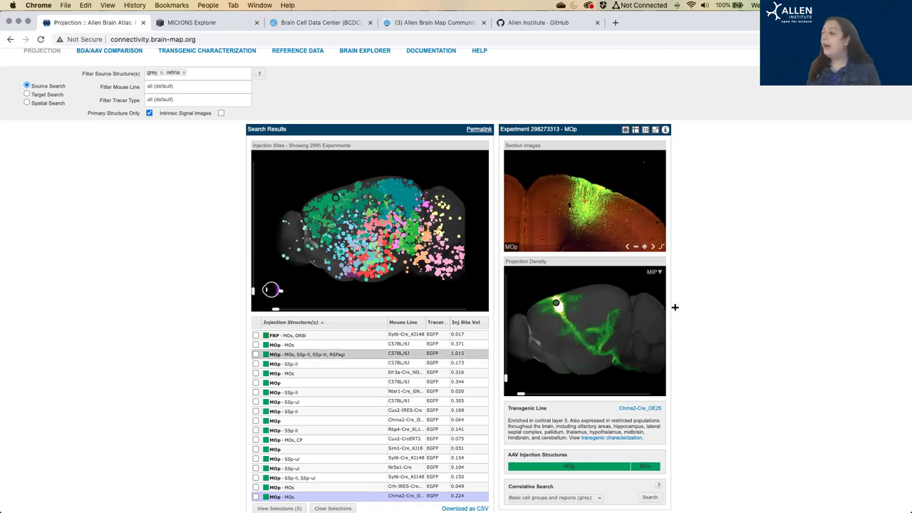
drag(533, 398, 651, 394)
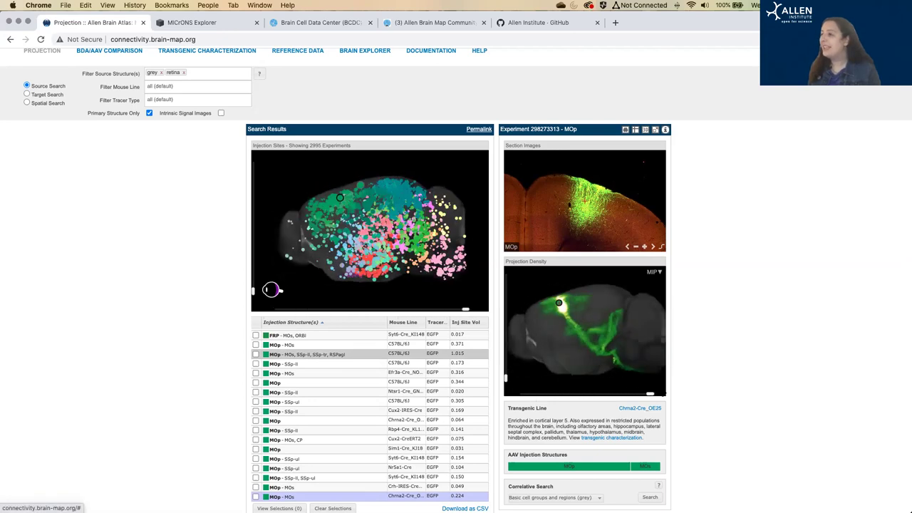
click(665, 132)
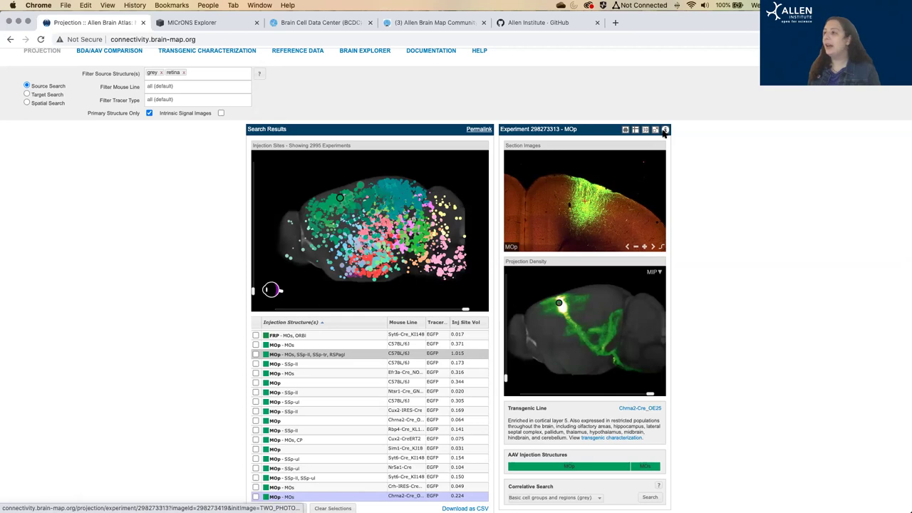
key(ctrl+shift+Tab)
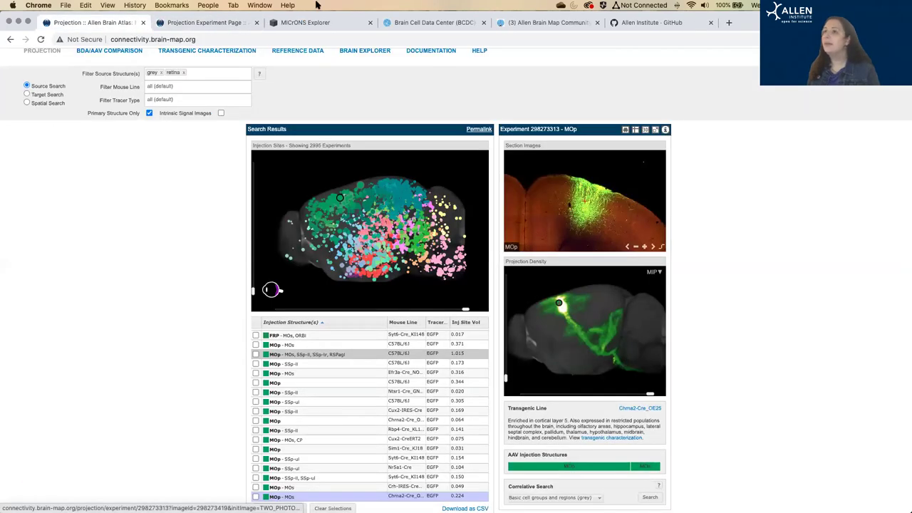
On experiment 298273313's page, view the PF and Isocortex projection volumes, then close the page
click(204, 22)
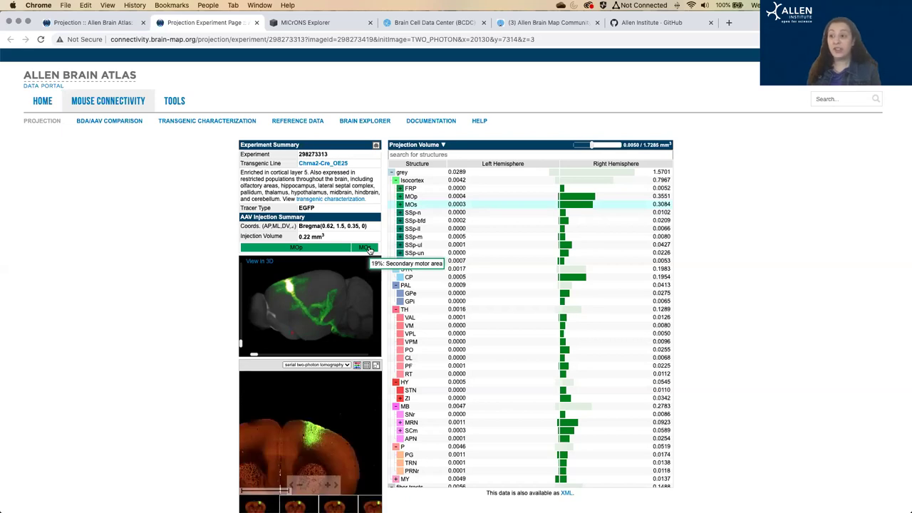
click(627, 365)
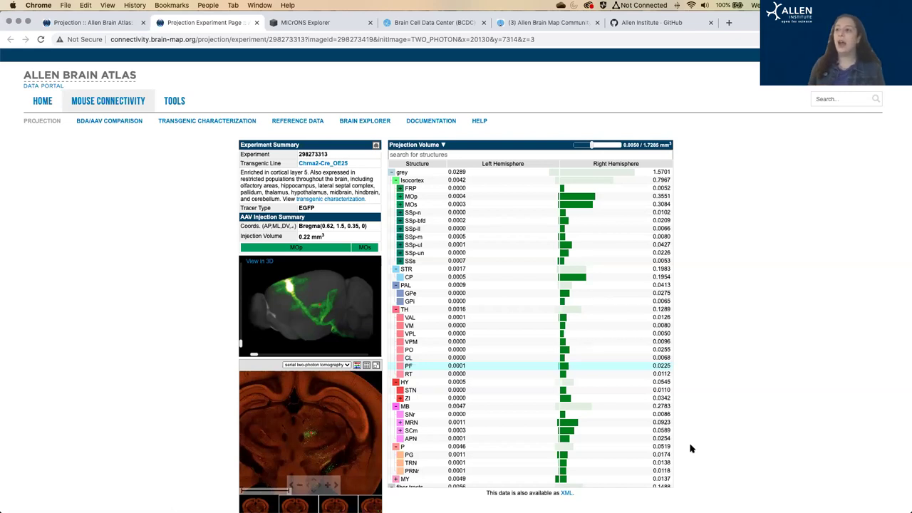
click(412, 181)
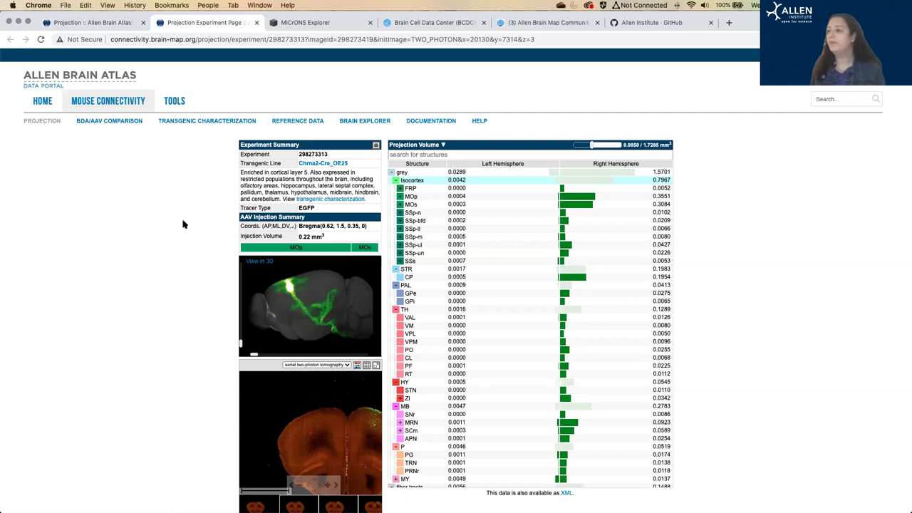
scroll(175, 330, down, 3)
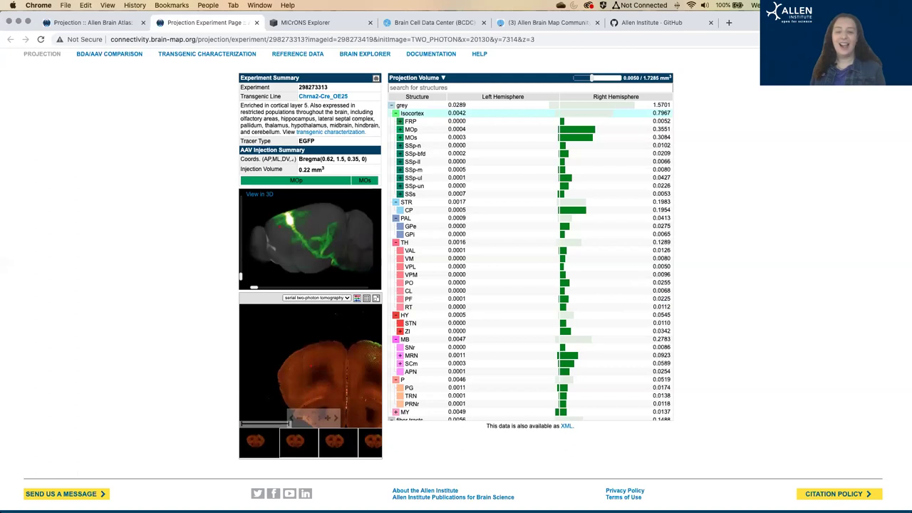
scroll(168, 127, up, 1)
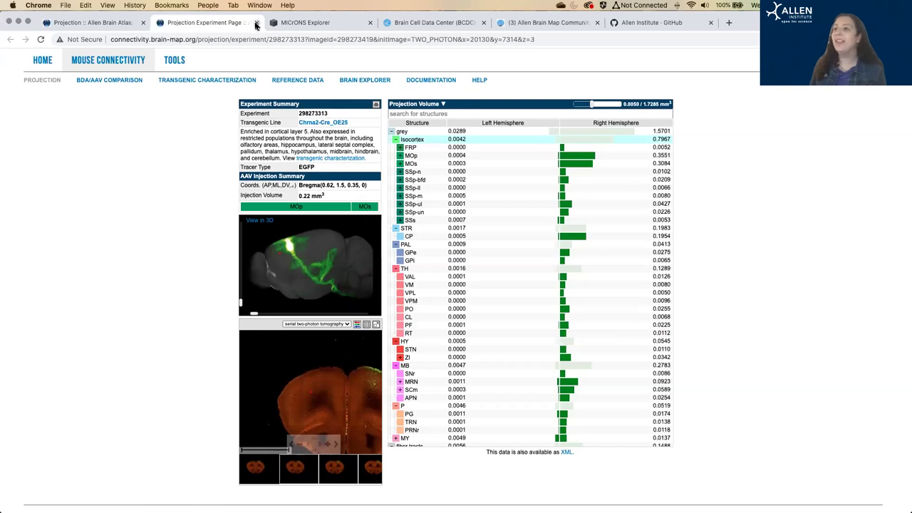
click(256, 25)
scroll(57, 175, up, 2)
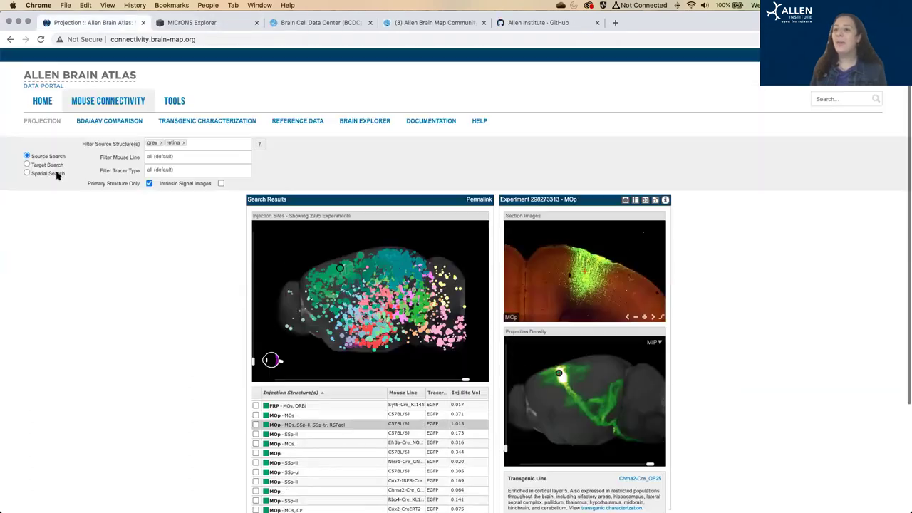
Return to the portal home and open the Brain Observatory card under Allen Brain Atlases and Data
click(44, 101)
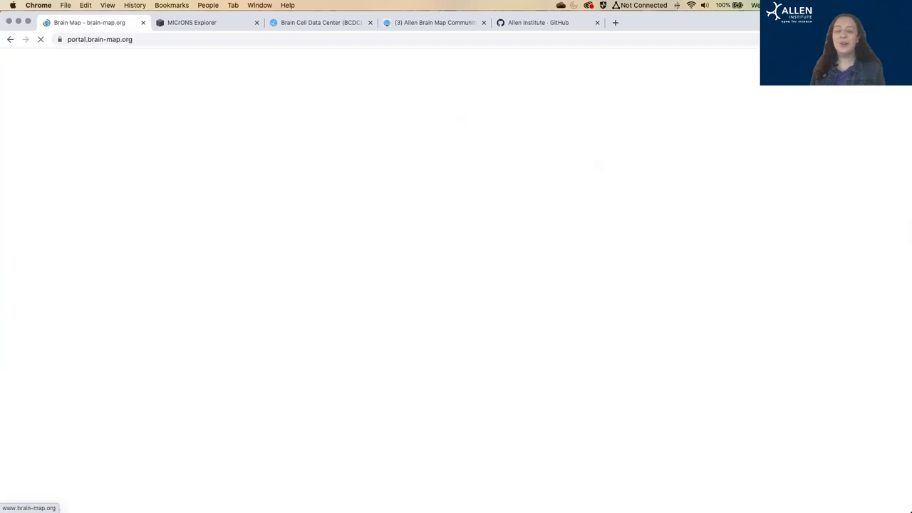
scroll(67, 312, down, 5)
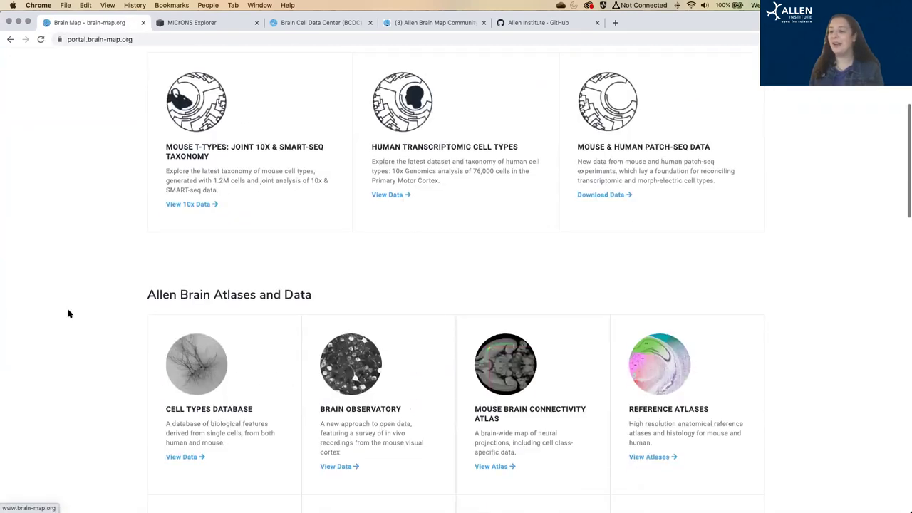
scroll(67, 311, down, 3)
click(339, 258)
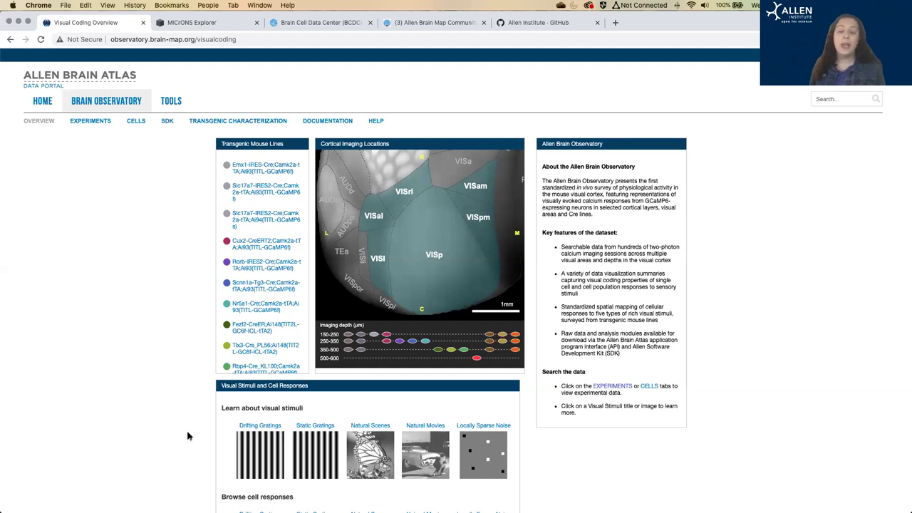
Skim the Visual Coding overview, then bring up the Experiments table of 456 experiments
scroll(187, 435, down, 2)
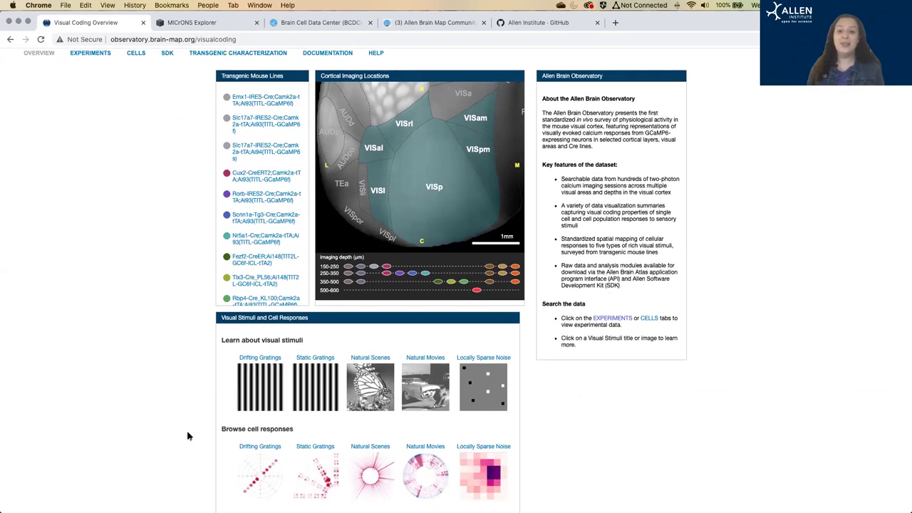
scroll(188, 436, up, 1)
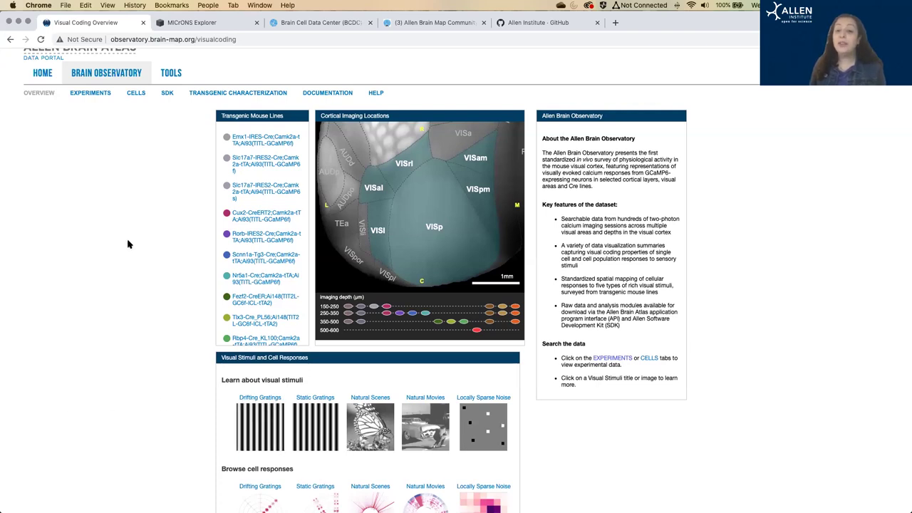
scroll(128, 245, up, 1)
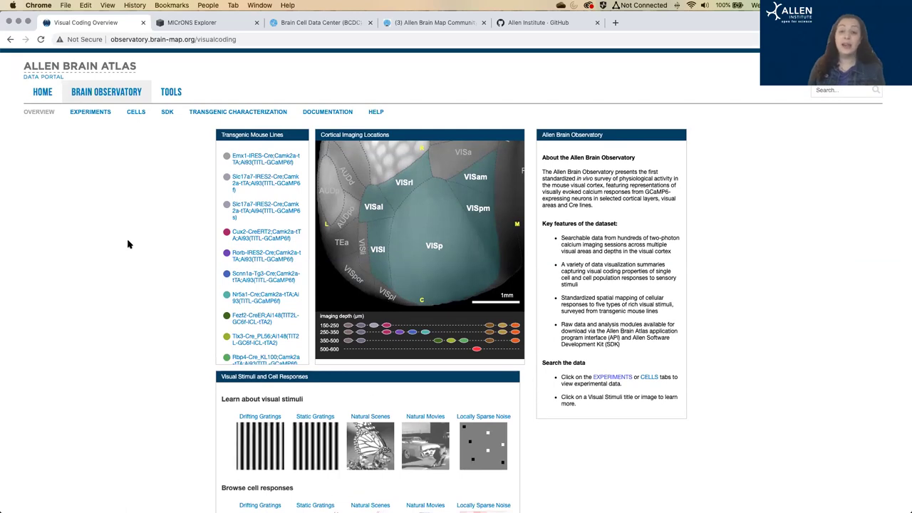
click(101, 114)
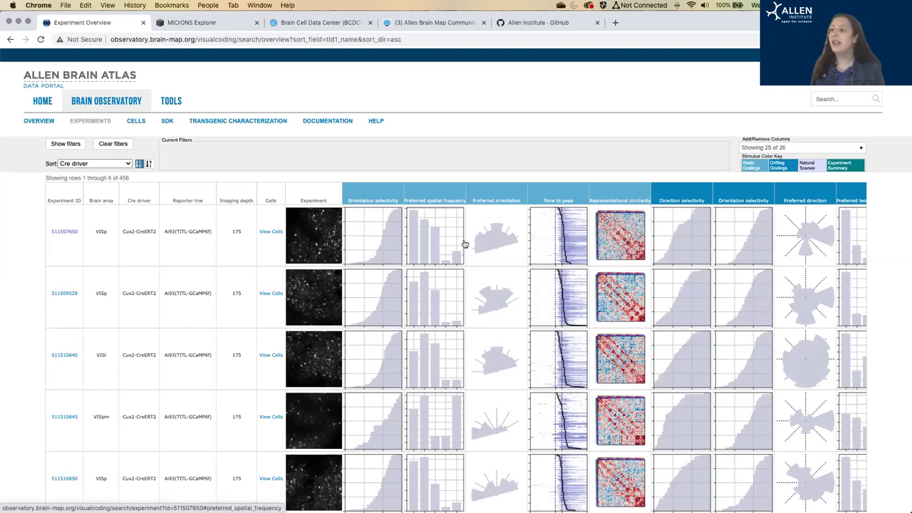
Scroll the experiments table to the Signal/Noise Correlation and Eye position columns, then return to the portal home
scroll(464, 243, right, 5)
scroll(439, 249, right, 2)
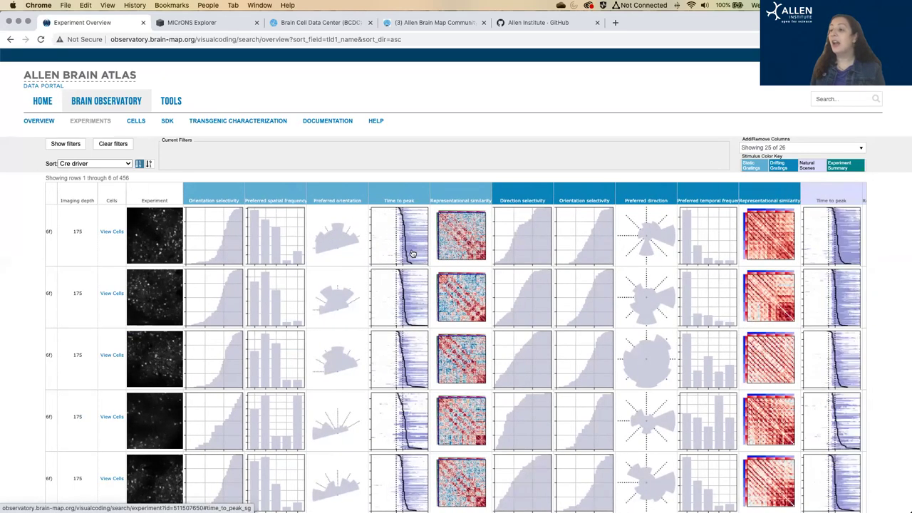
scroll(641, 278, right, 3)
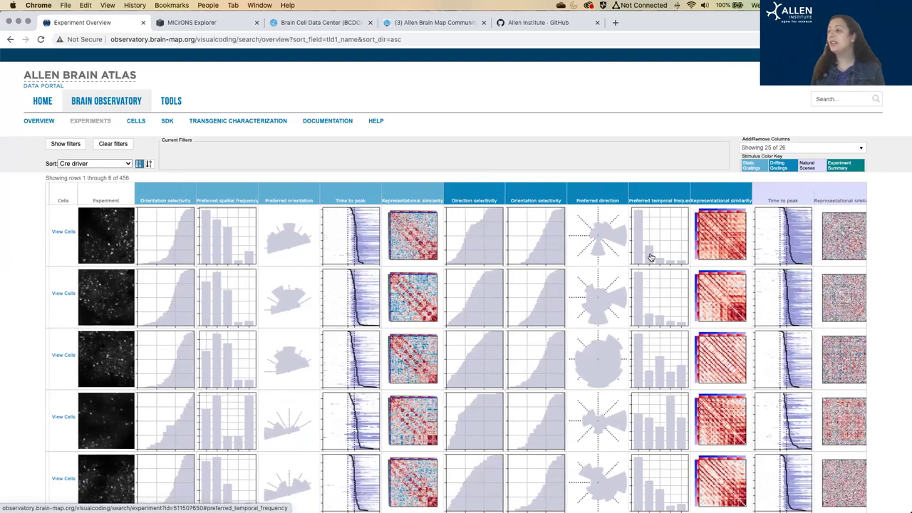
scroll(651, 257, right, 15)
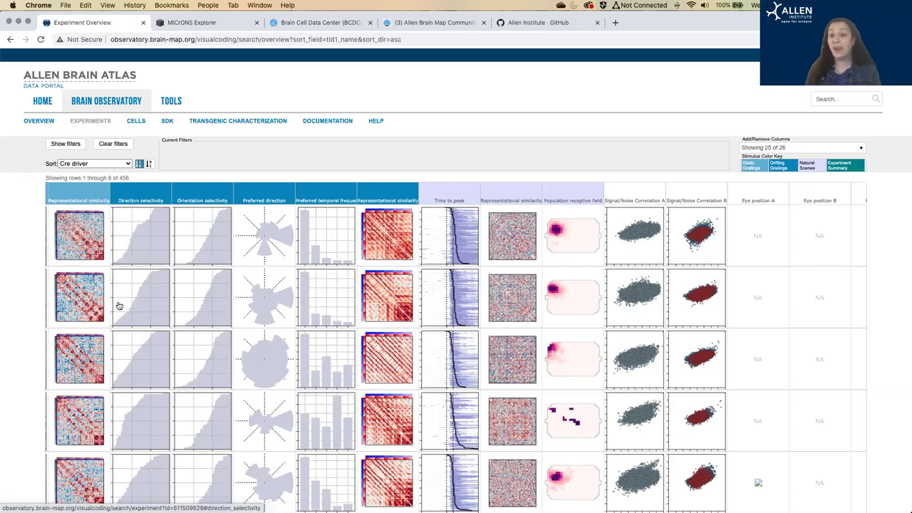
click(46, 83)
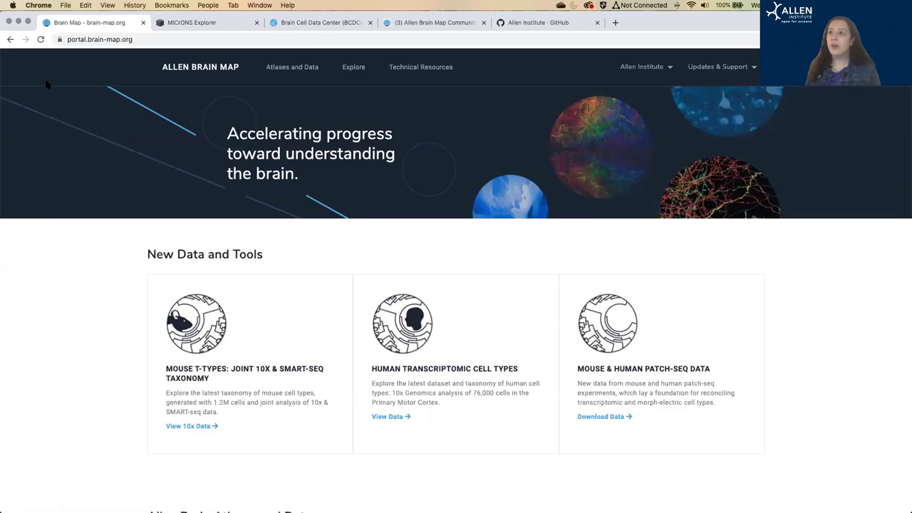
Open Visual Coding – Neuropixels from the Brain Observatory section of the Atlases and Data menu
mouse_move(302, 71)
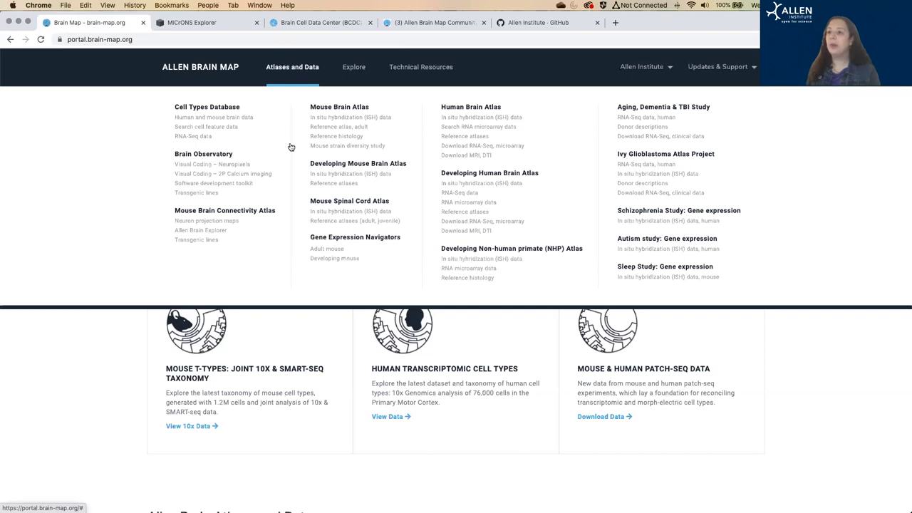
click(232, 165)
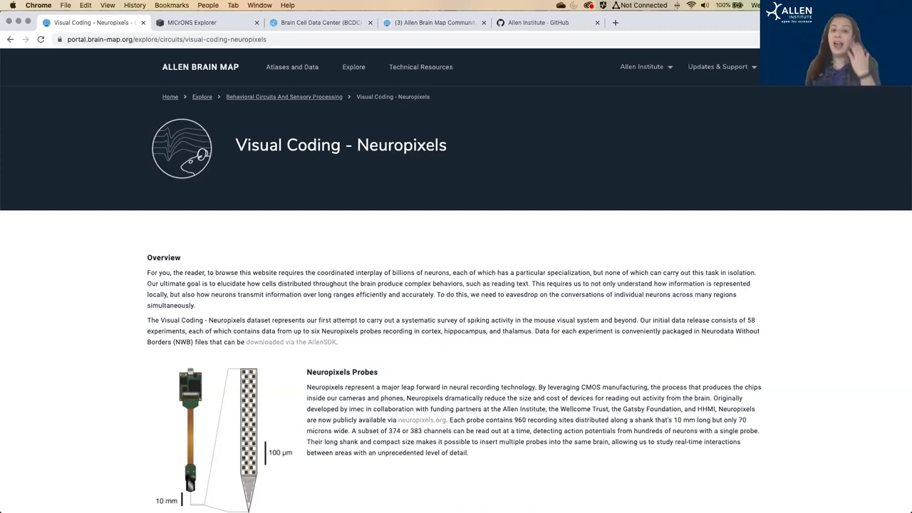
Return to the portal home and bring up the Technical Resources menu
mouse_move(421, 67)
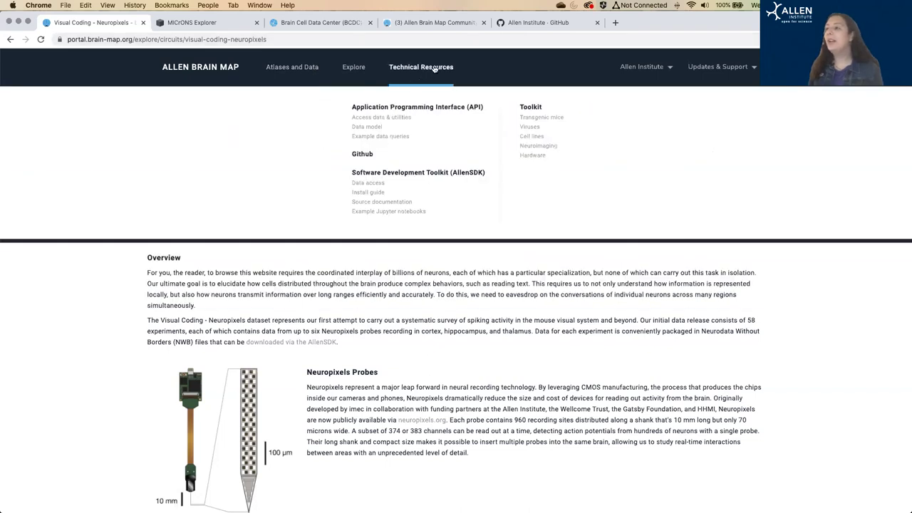
click(199, 67)
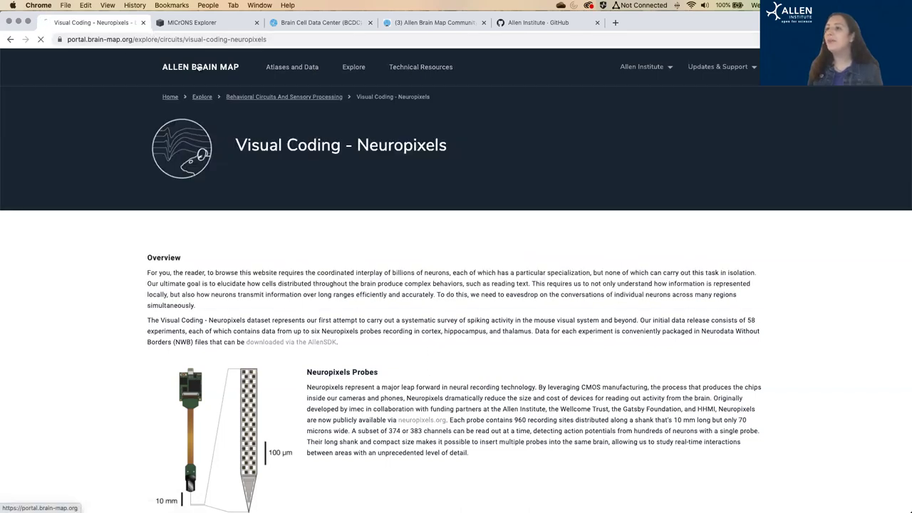
mouse_move(421, 67)
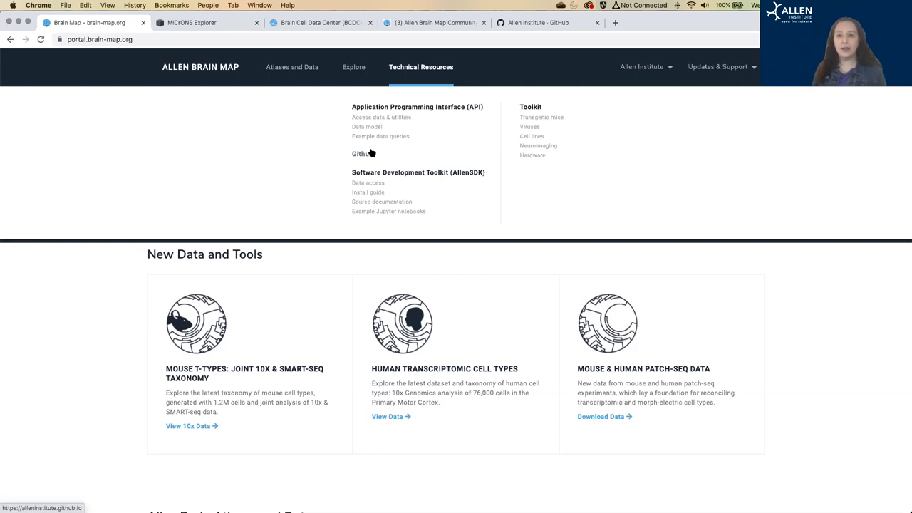
Open the Toolkit page from Technical Resources, then switch to the MICrONS Explorer site
click(538, 108)
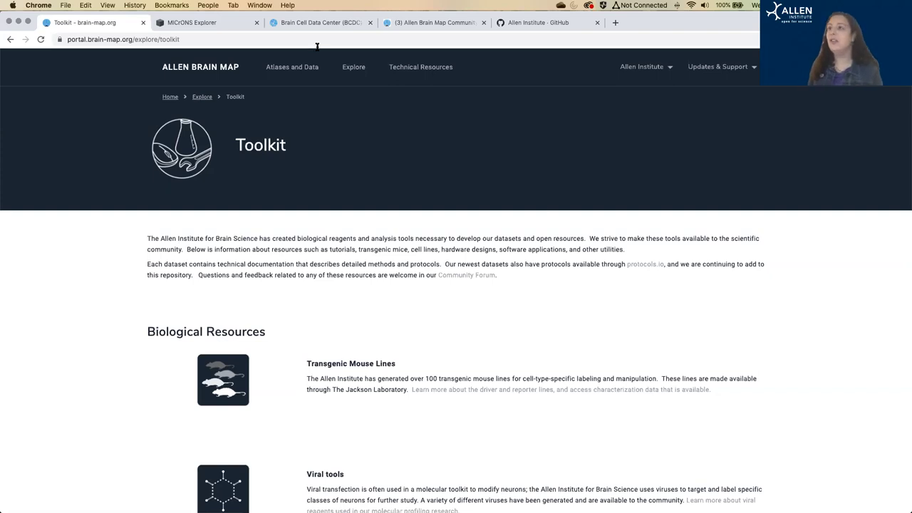
click(226, 21)
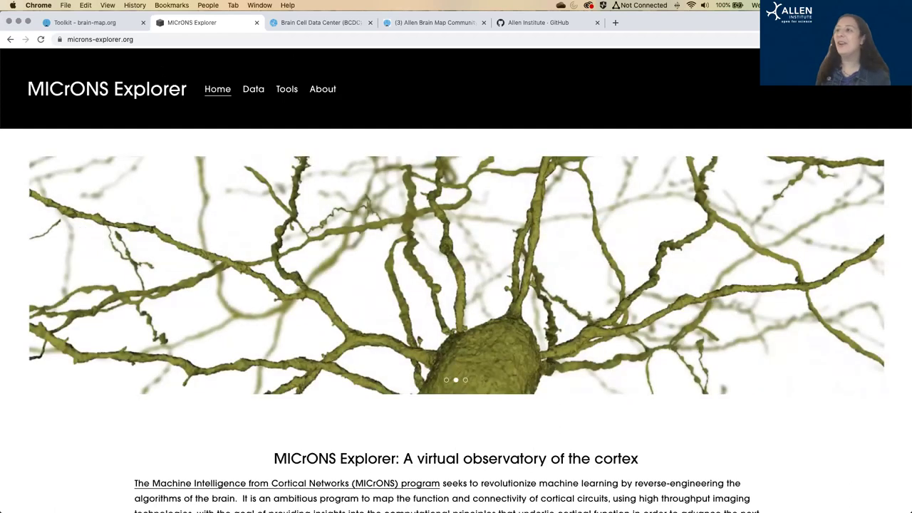
View the BICCN site, then go back via Toolkit to the portal home's Allen Brain Atlases and Data grid
click(321, 25)
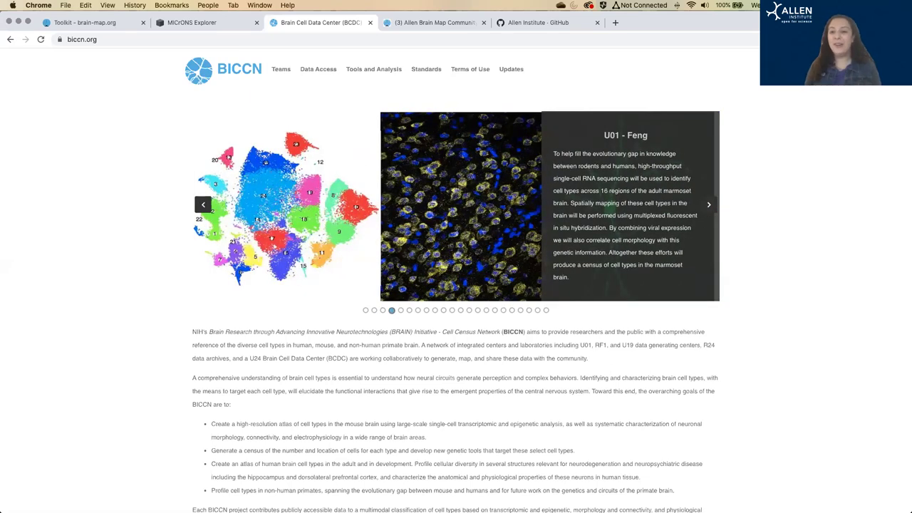
click(96, 26)
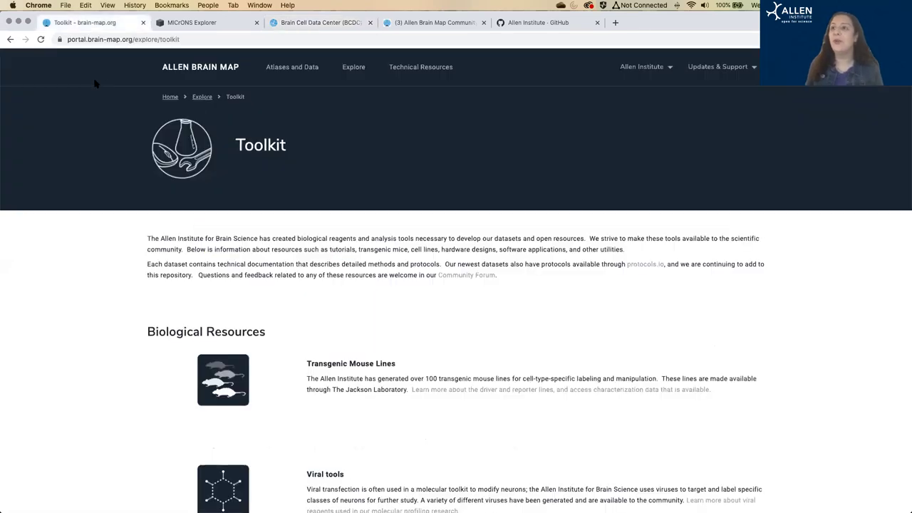
click(180, 74)
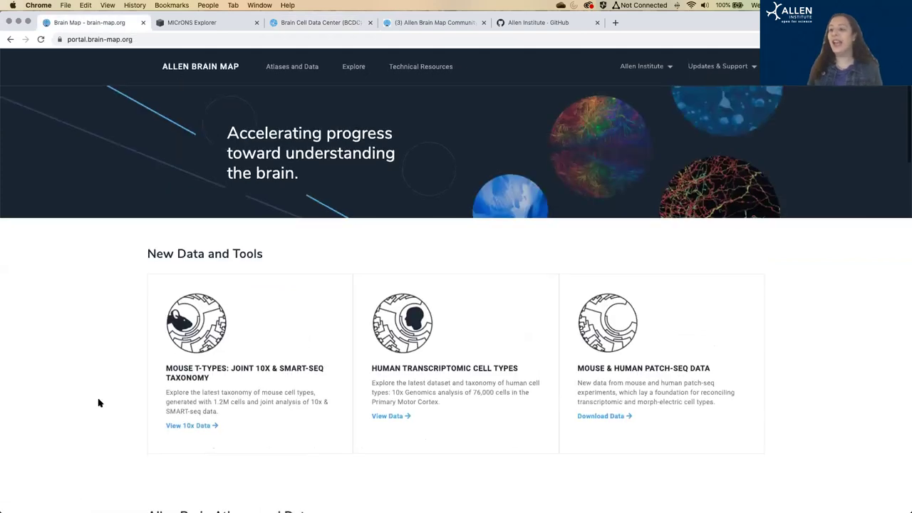
scroll(98, 401, down, 5)
scroll(97, 401, down, 5)
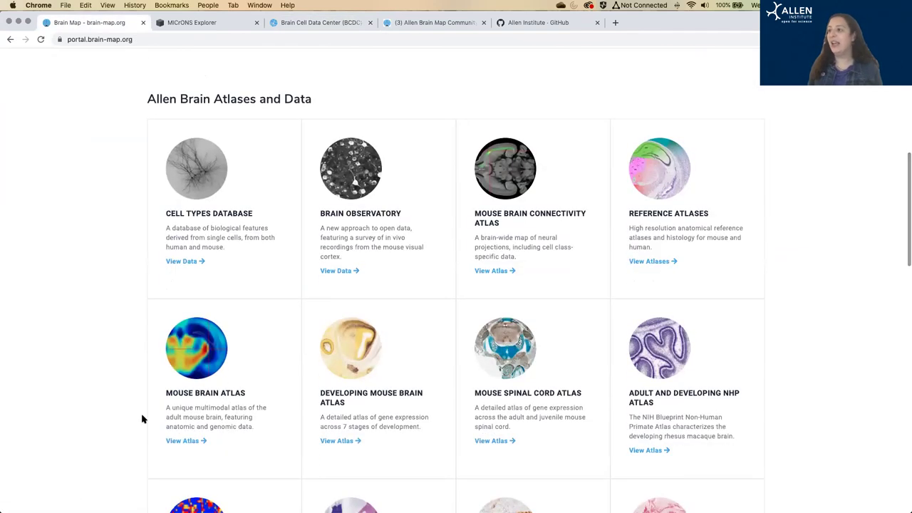
Open the Mouse Brain Connectivity Atlas and view its documentation list in an enlarged popup, then close it
click(516, 169)
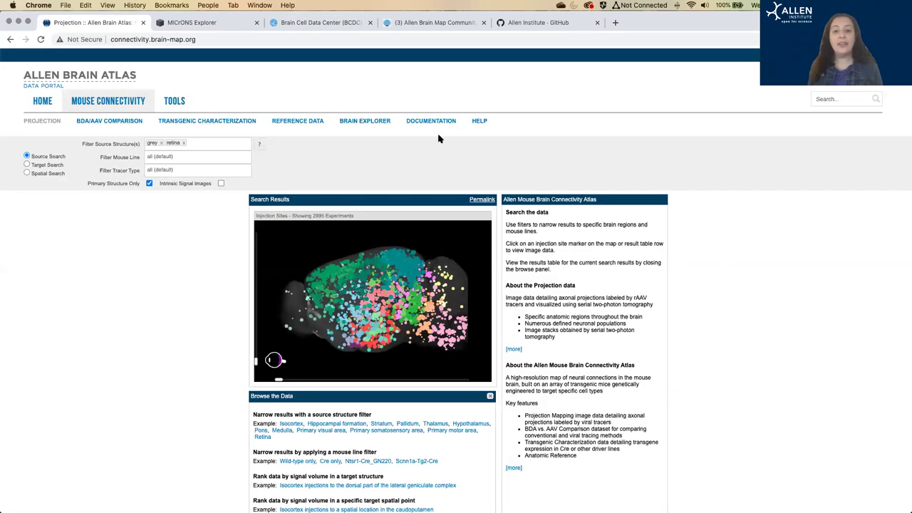
click(431, 121)
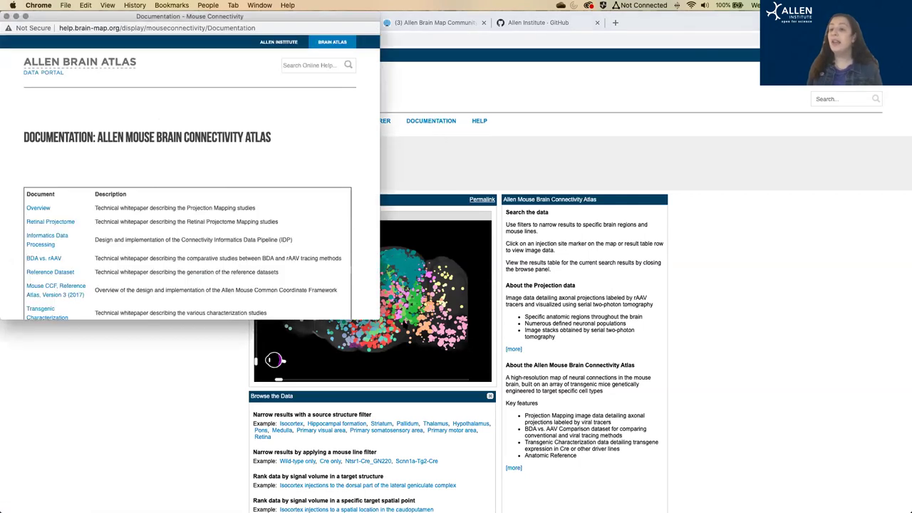
drag(380, 320, 611, 445)
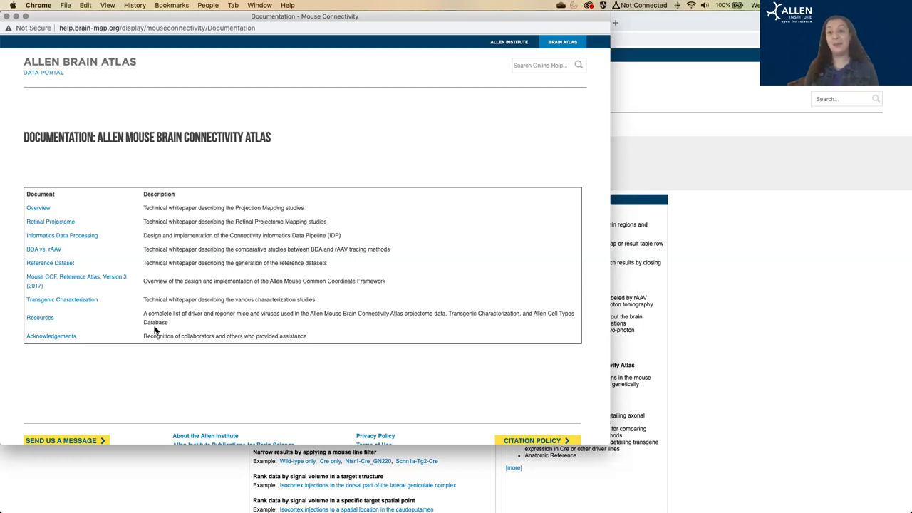
click(9, 16)
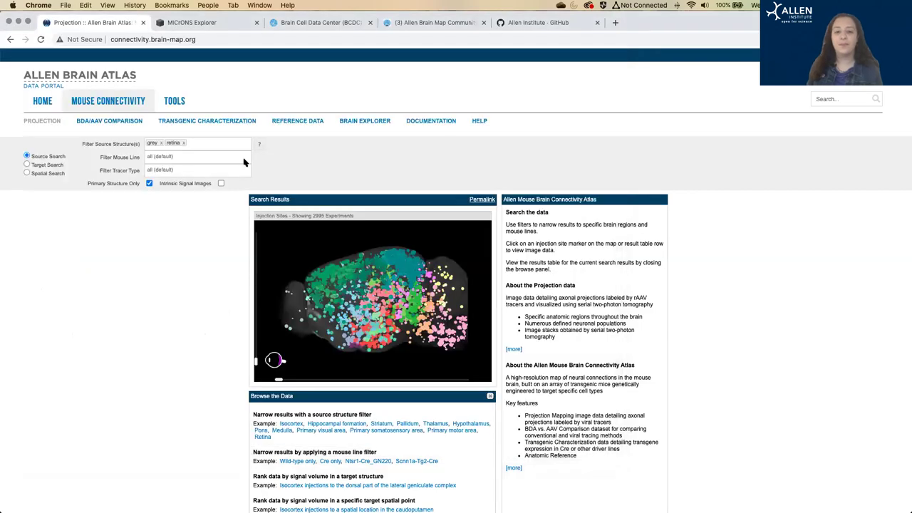
click(478, 123)
drag(380, 320, 597, 401)
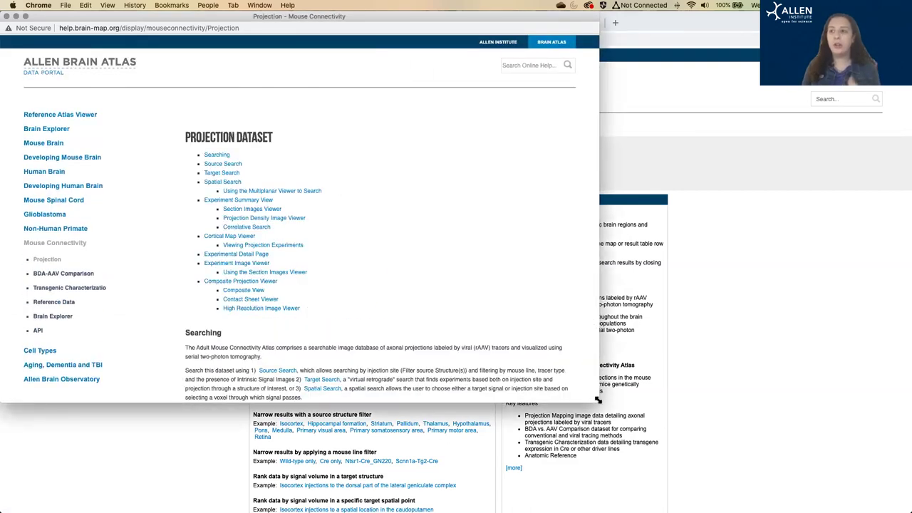
scroll(440, 212, down, 5)
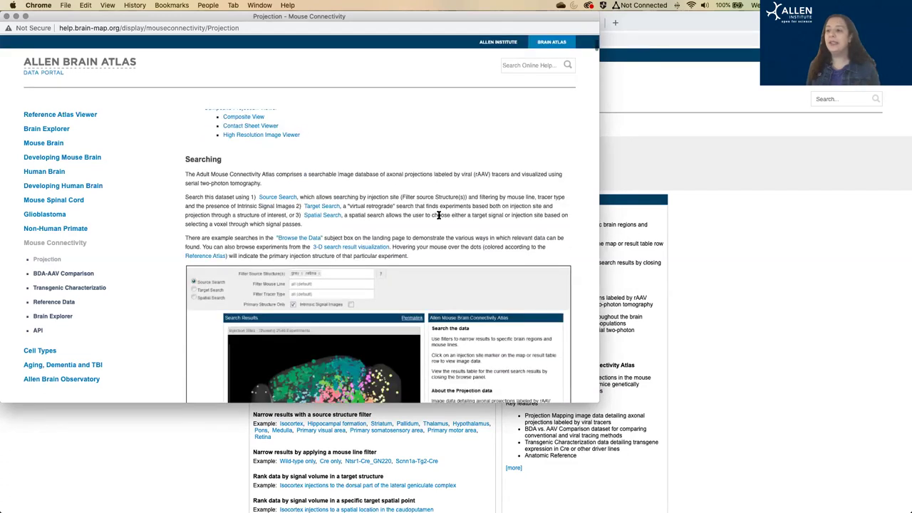
scroll(393, 192, down, 10)
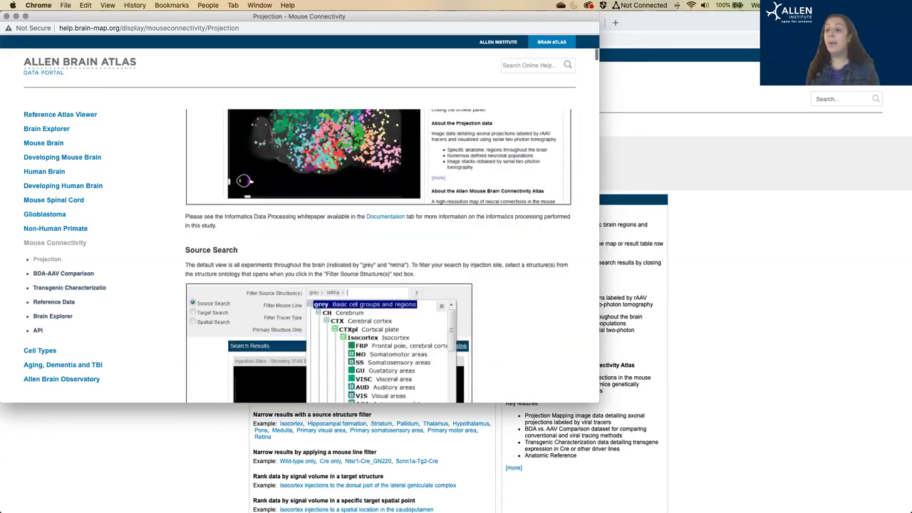
scroll(417, 239, down, 10)
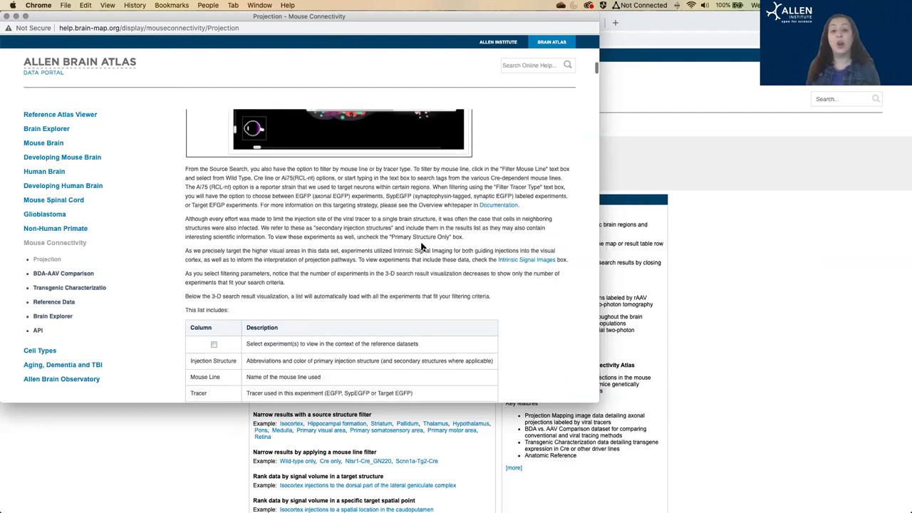
scroll(421, 247, down, 8)
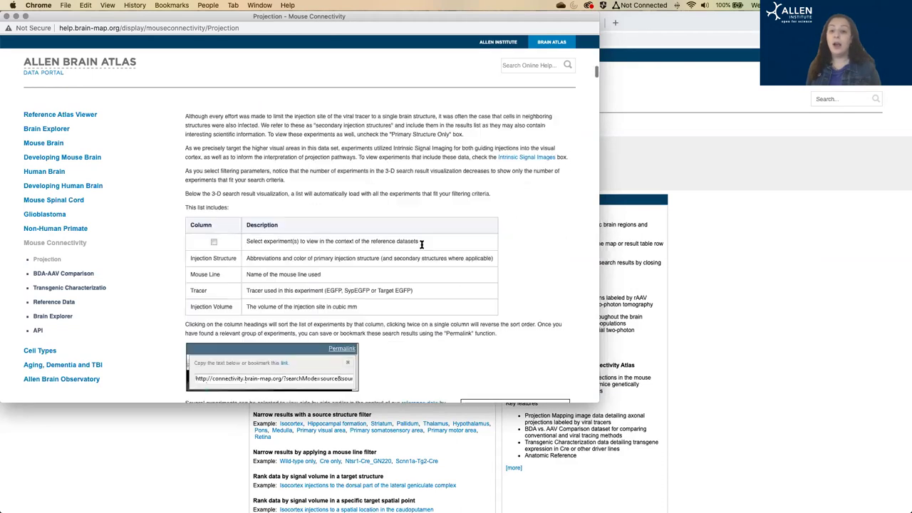
scroll(421, 247, down, 2)
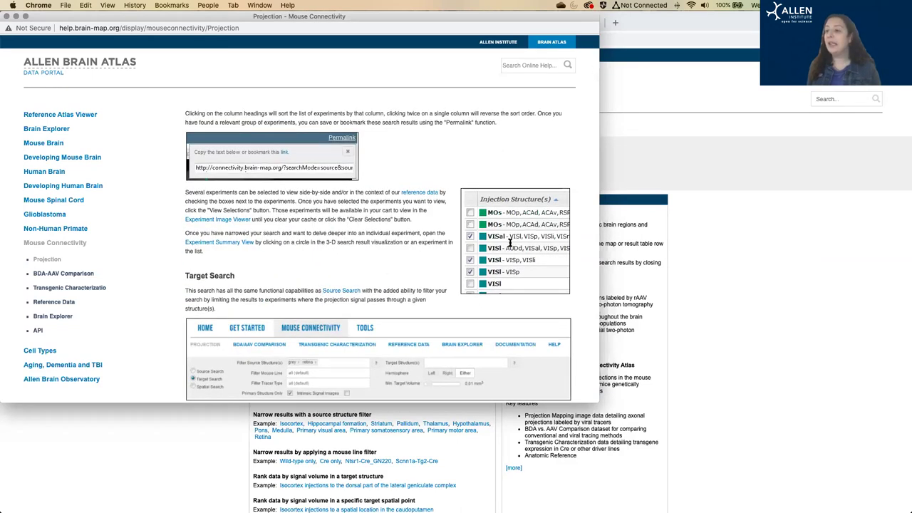
scroll(293, 364, up, 7)
scroll(496, 274, down, 5)
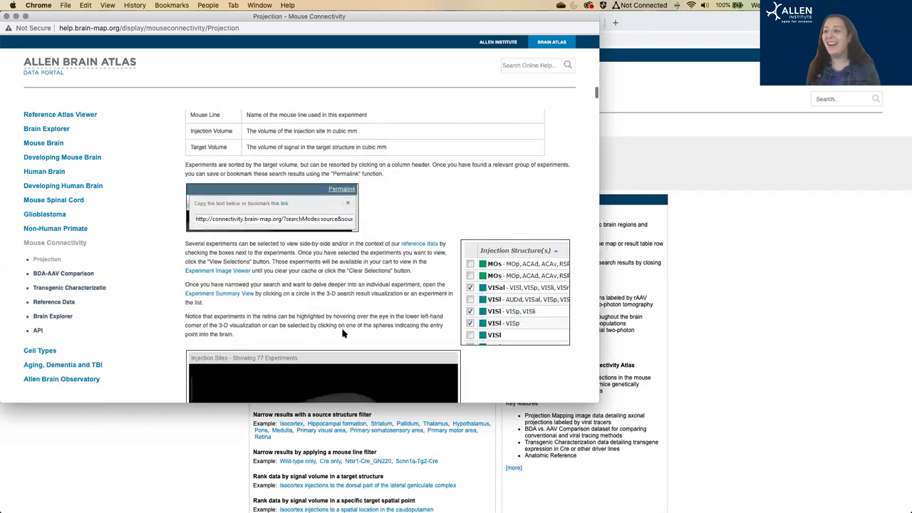
click(8, 16)
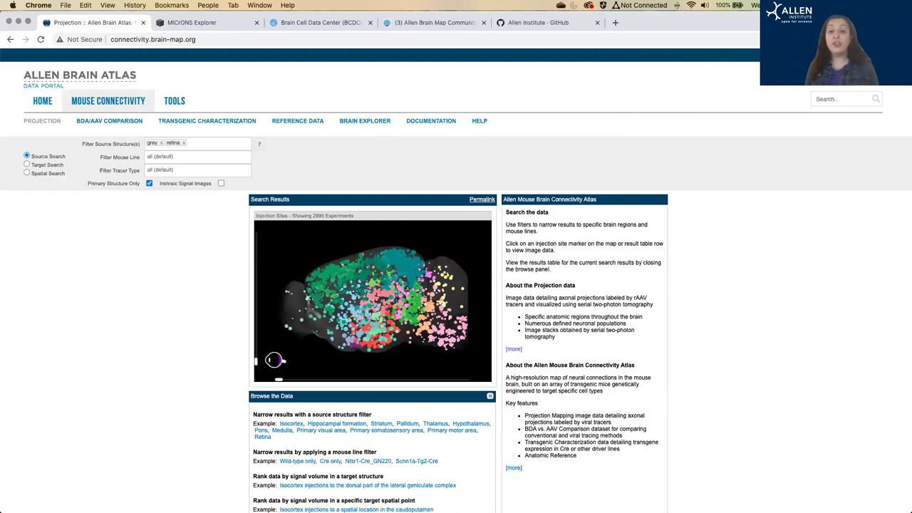
Return to the portal home, then bring up the Community Forum's latest discussion topics
click(46, 76)
mouse_move(731, 67)
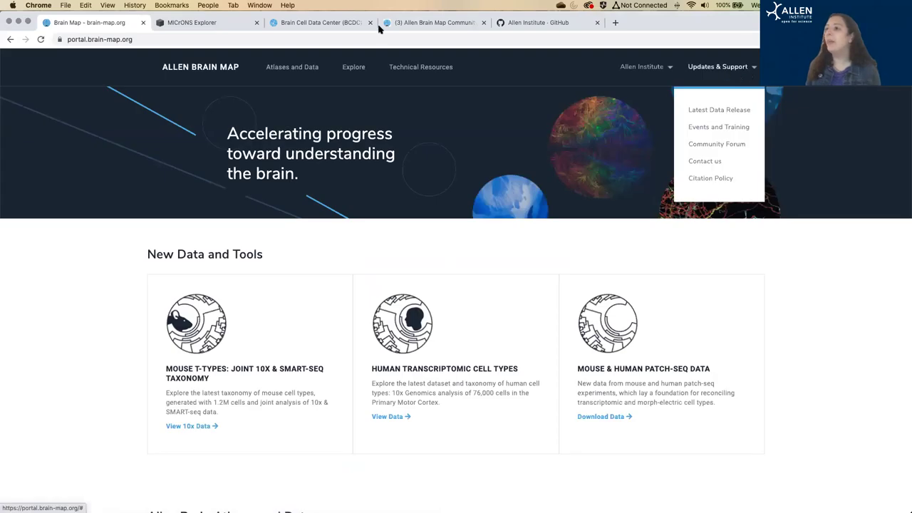
click(428, 22)
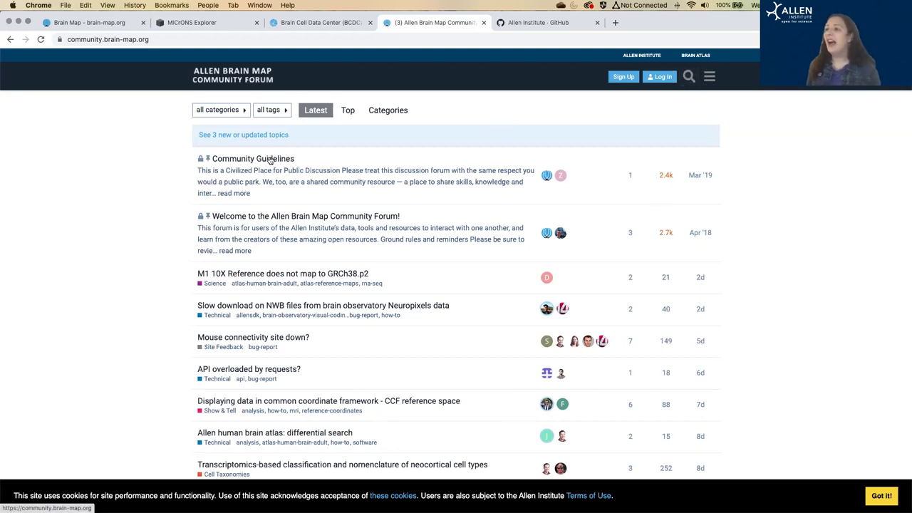
Refresh the Community Forum to its latest version, browse its categories and tags, then return to the portal home
click(235, 111)
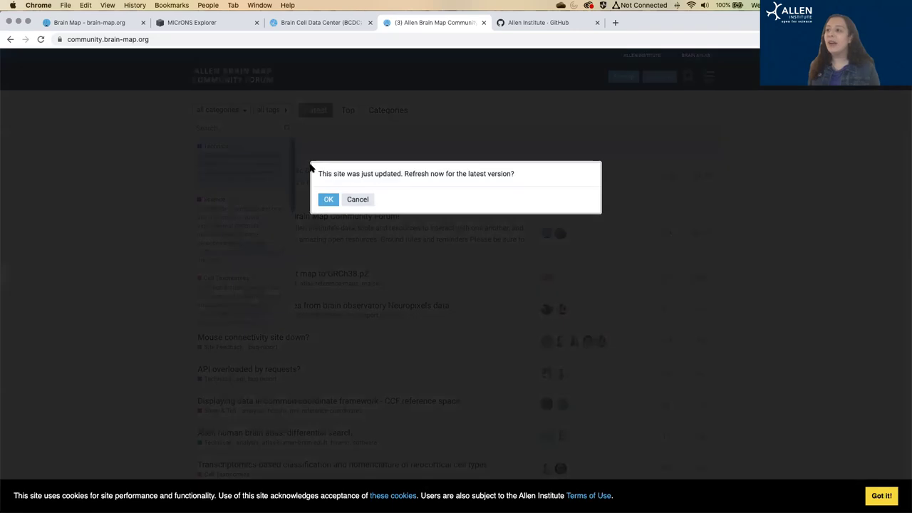
click(331, 199)
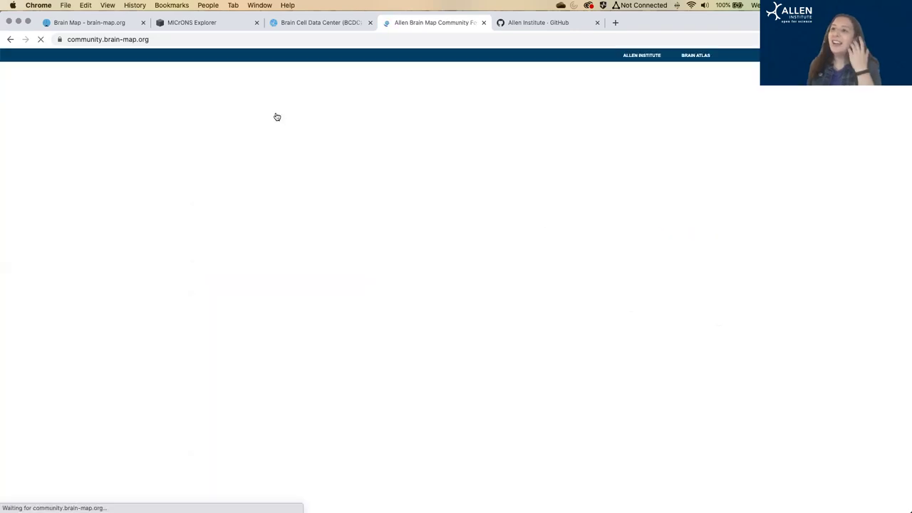
click(274, 110)
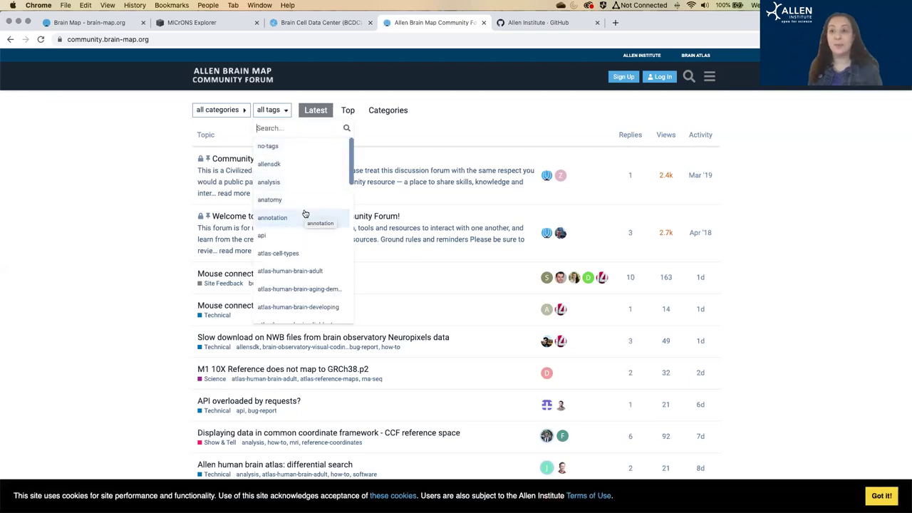
click(132, 315)
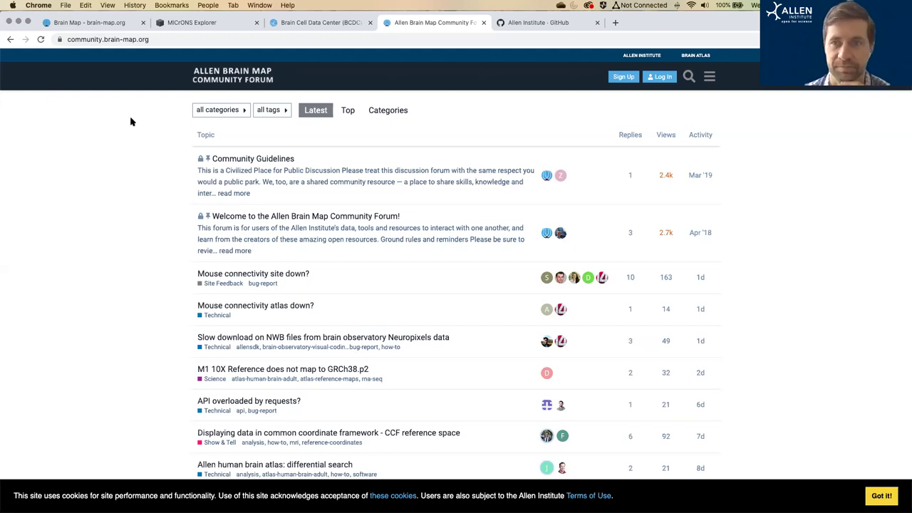
click(98, 22)
Scroll to Allen Brain Atlases and Data and open the Mouse Brain Atlas ISH search page
scroll(118, 362, down, 7)
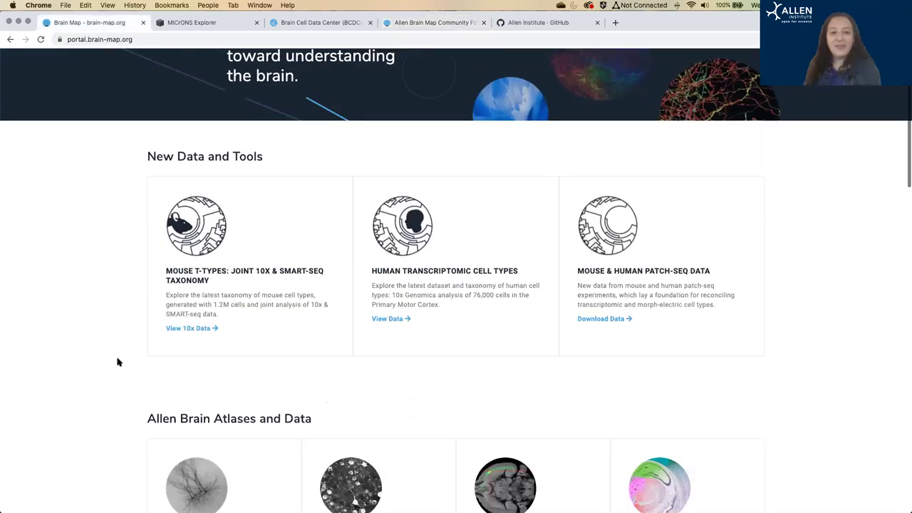
click(185, 344)
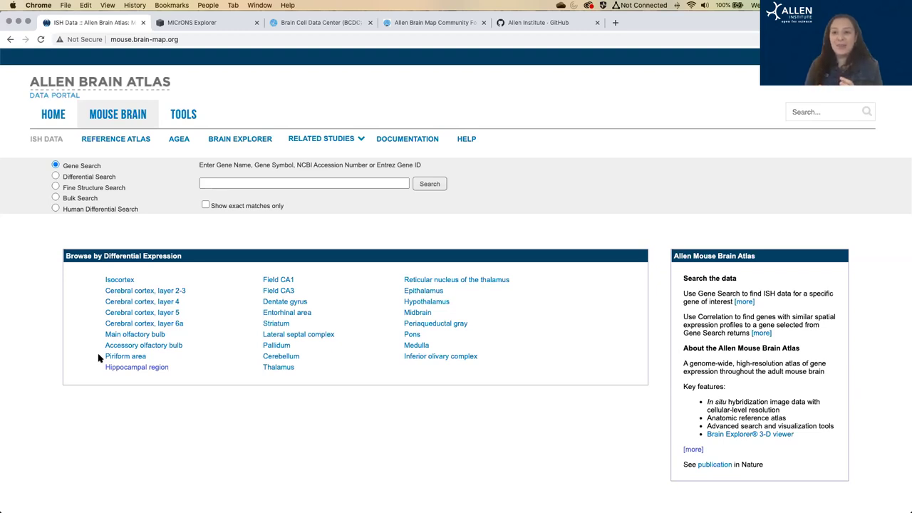
Search the Mouse Brain ISH data for gene Drd1 and list its four exact-match experiments
click(226, 183)
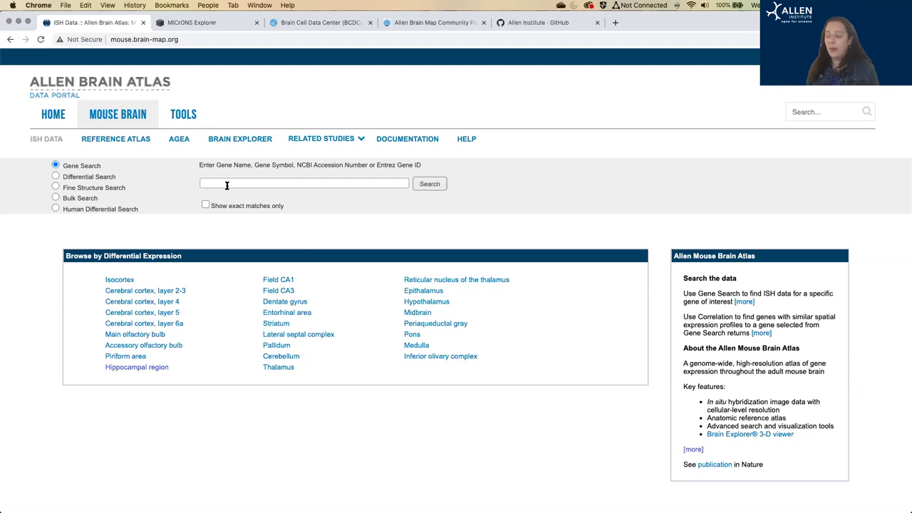
text(drd)
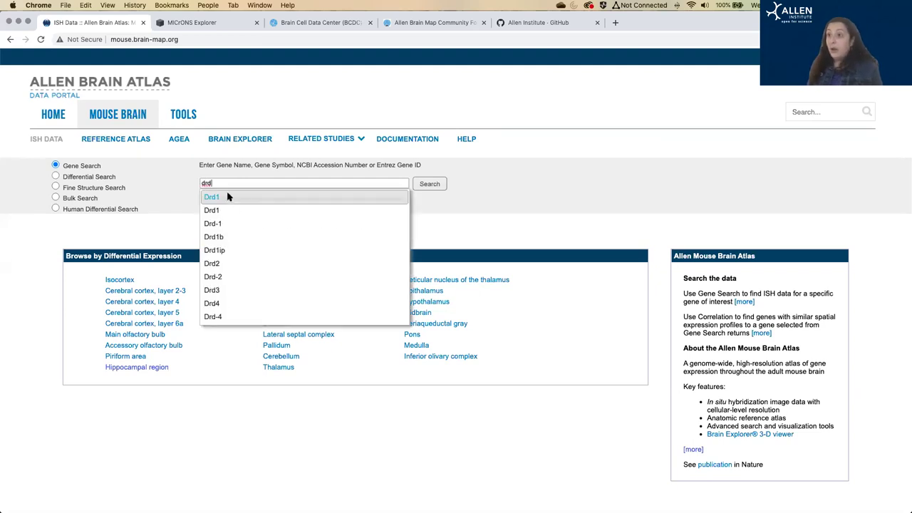
click(228, 197)
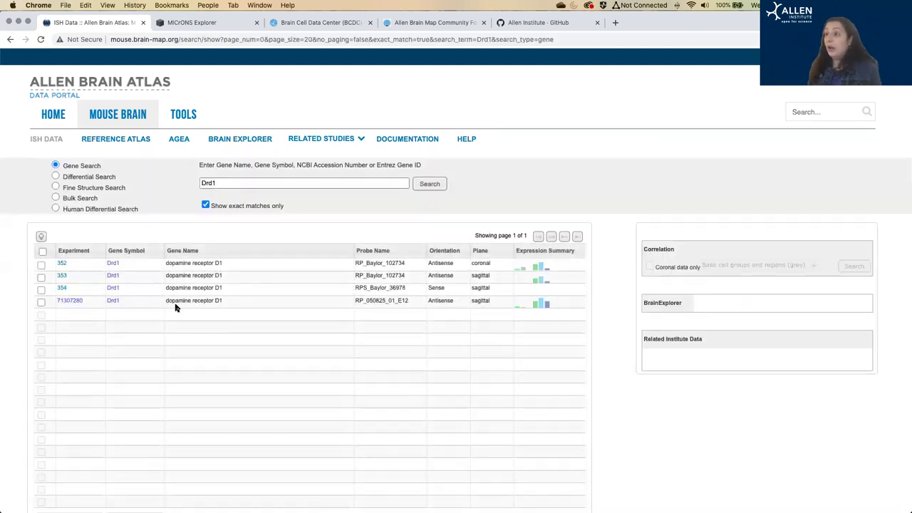
click(70, 300)
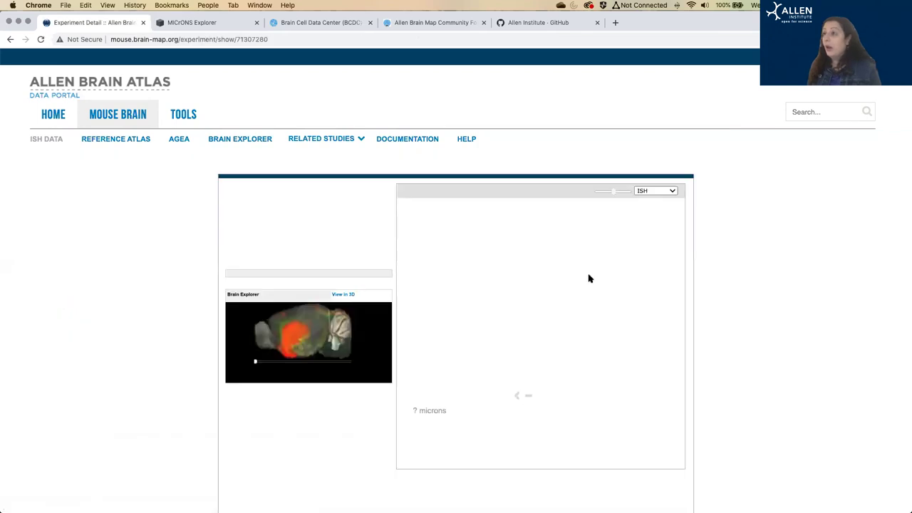
click(51, 143)
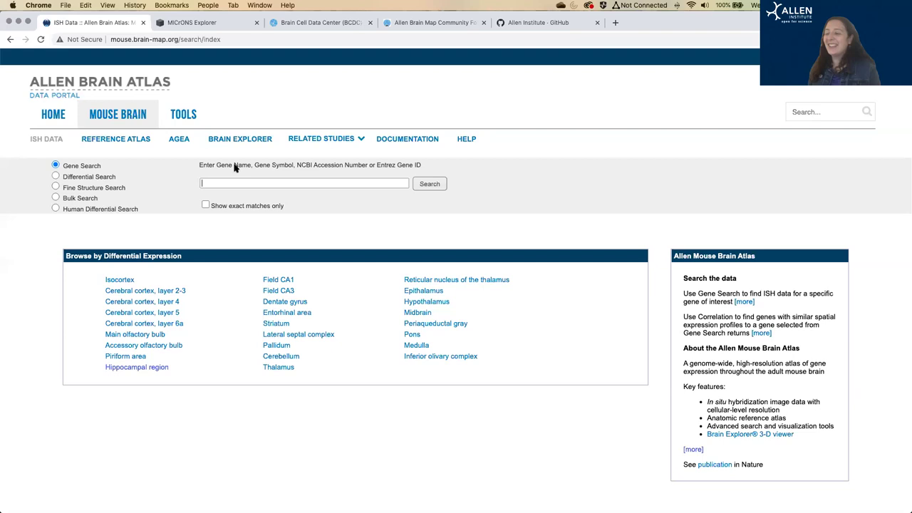
text(drd1)
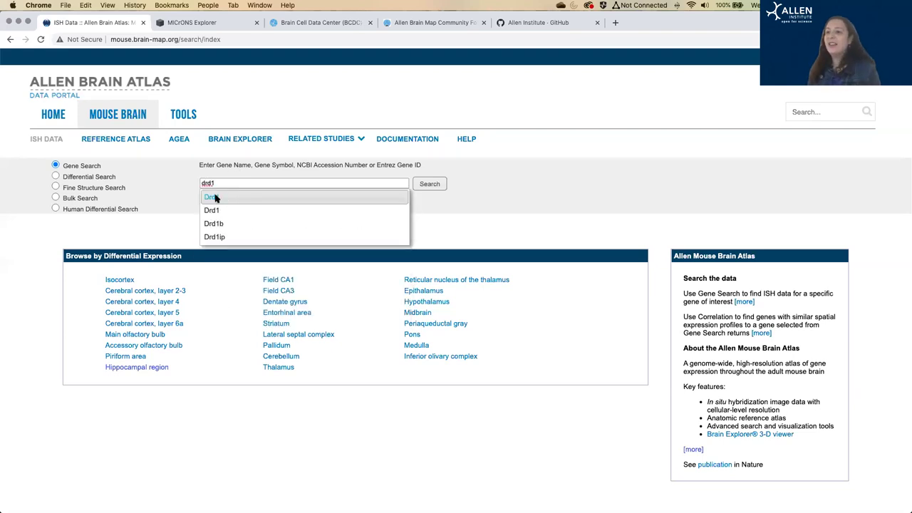
click(218, 198)
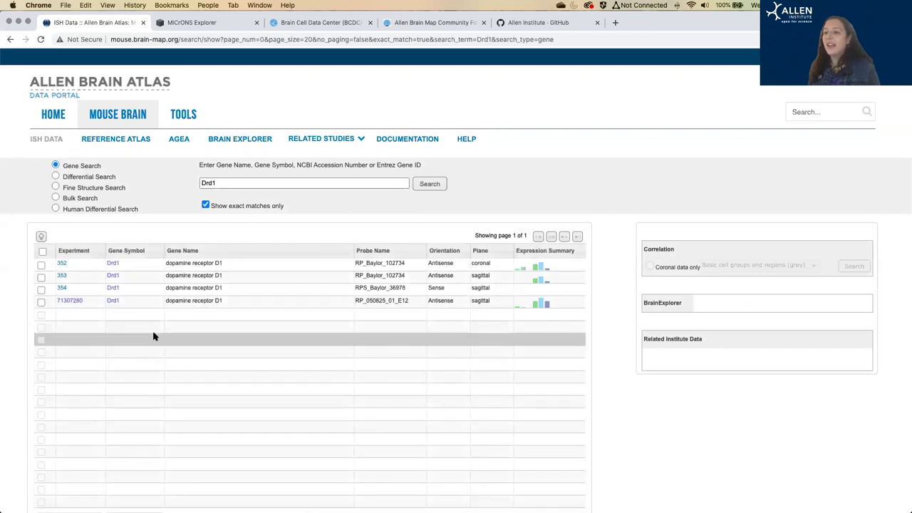
Open Drd1 sagittal experiment 71307280 and preview its section image in the high-resolution viewer
click(70, 302)
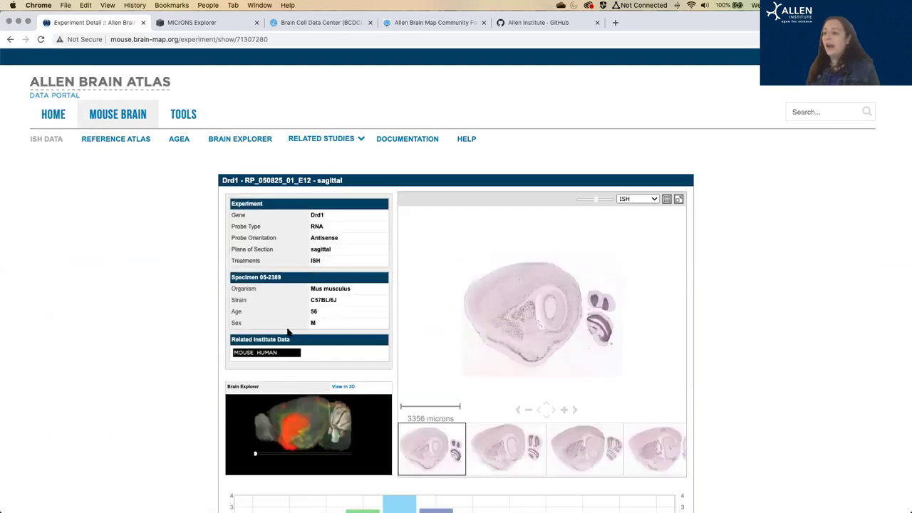
scroll(732, 323, down, 1)
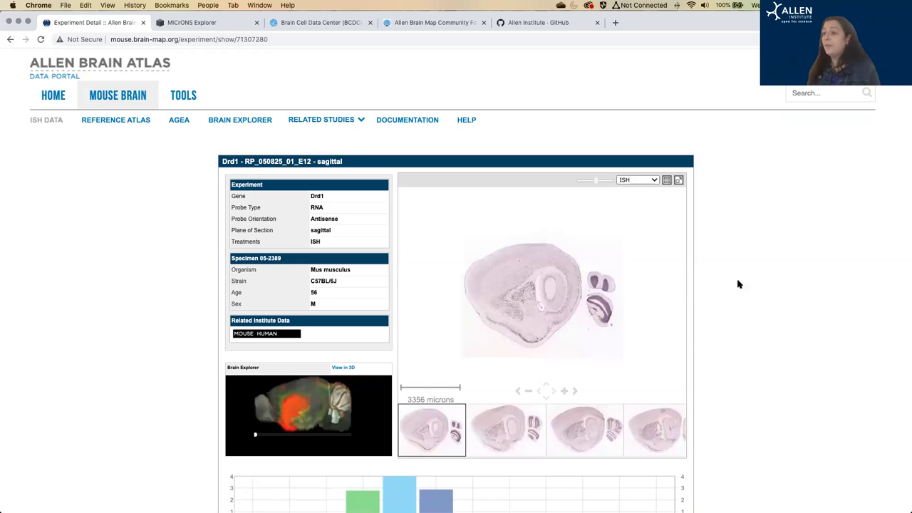
scroll(760, 288, down, 1)
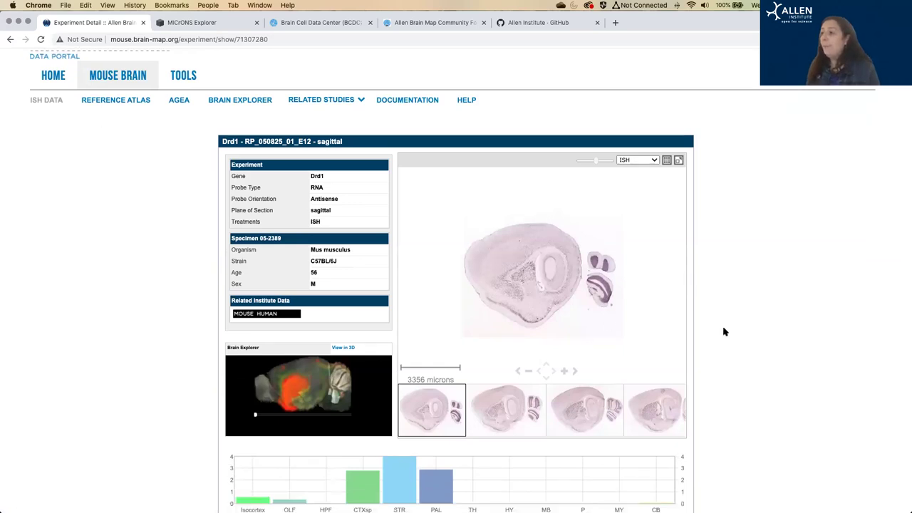
scroll(724, 331, down, 5)
scroll(724, 331, down, 5)
scroll(723, 331, up, 9)
click(679, 145)
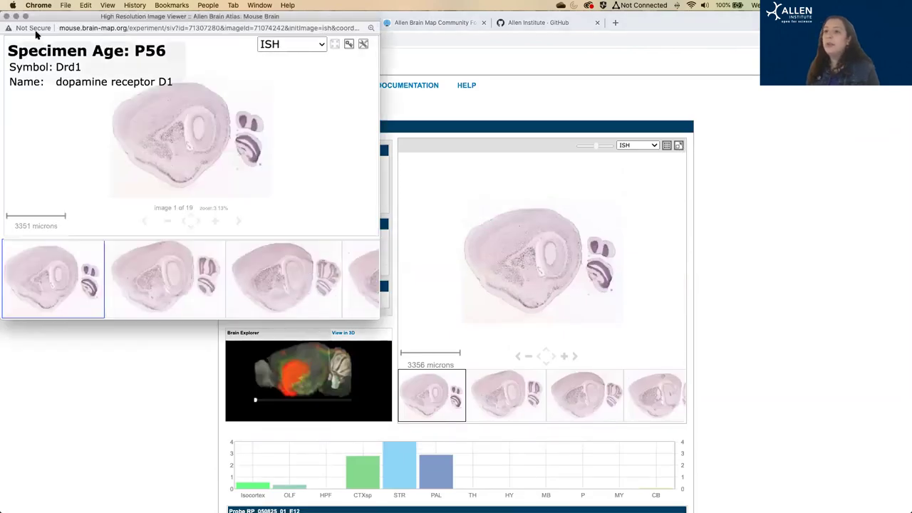
click(682, 217)
Show all sections as enlarged thumbnails, view the first section at full resolution, then close both
click(666, 145)
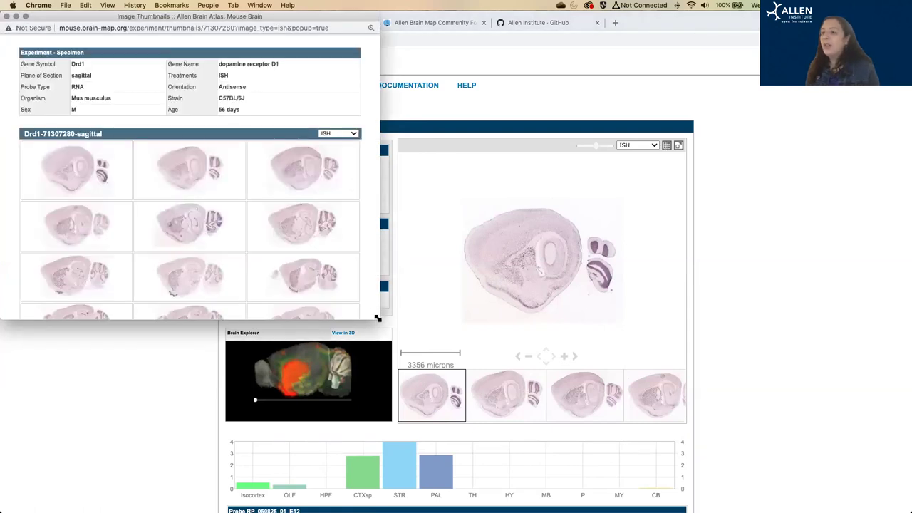
drag(378, 318, 631, 485)
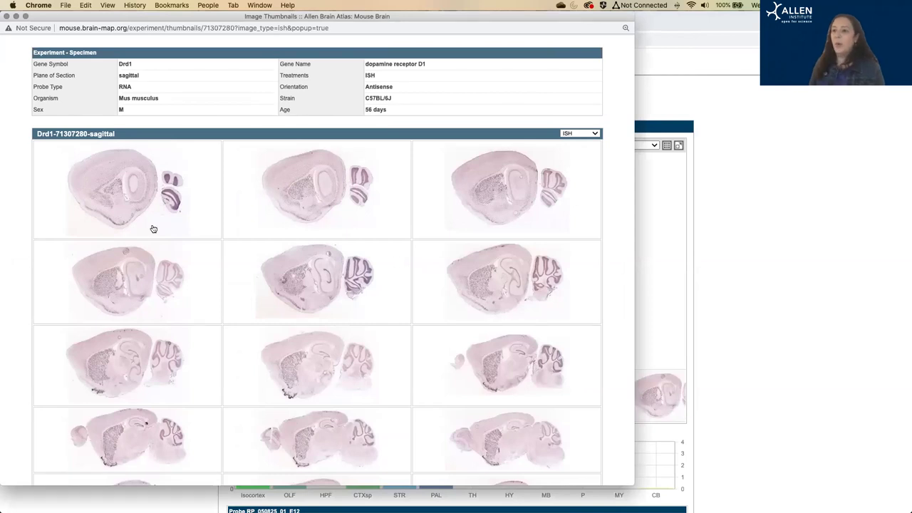
click(127, 205)
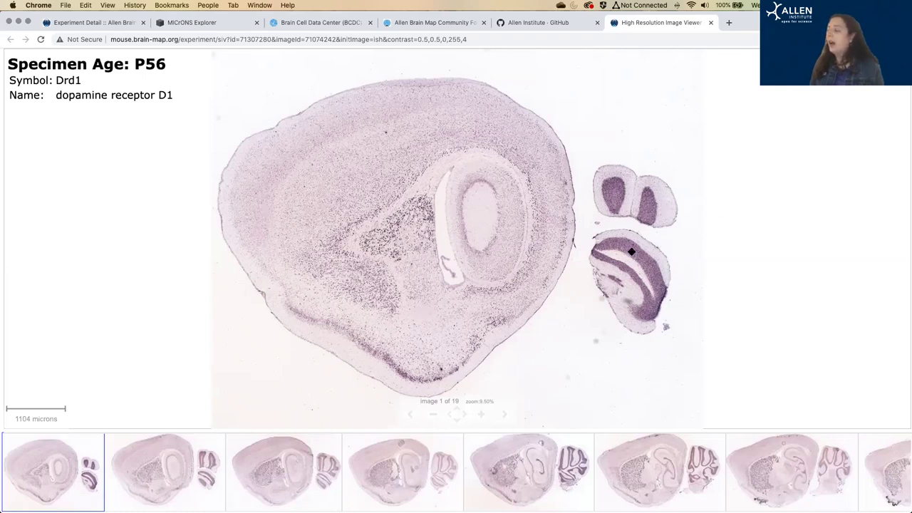
click(708, 23)
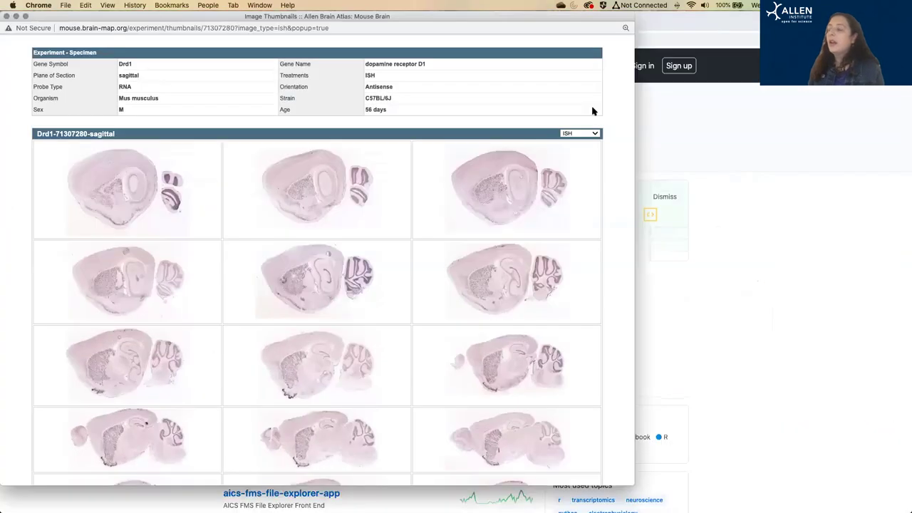
click(7, 16)
click(102, 22)
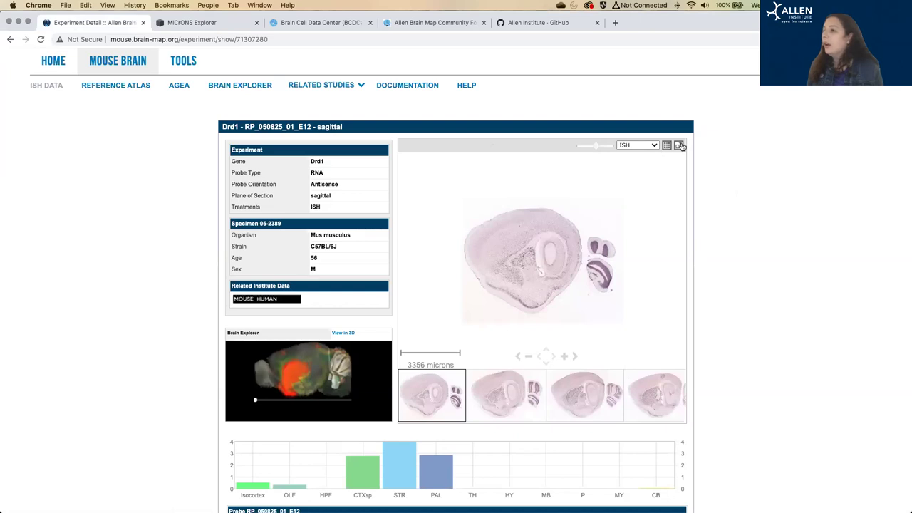
View a Drd1 section in the high-resolution image viewer, move the viewer lower, then close it
scroll(735, 263, down, 2)
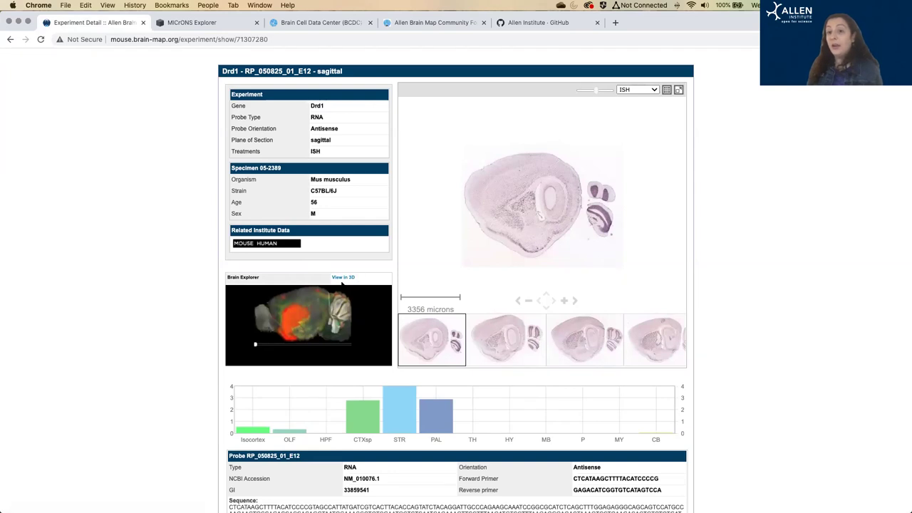
click(679, 89)
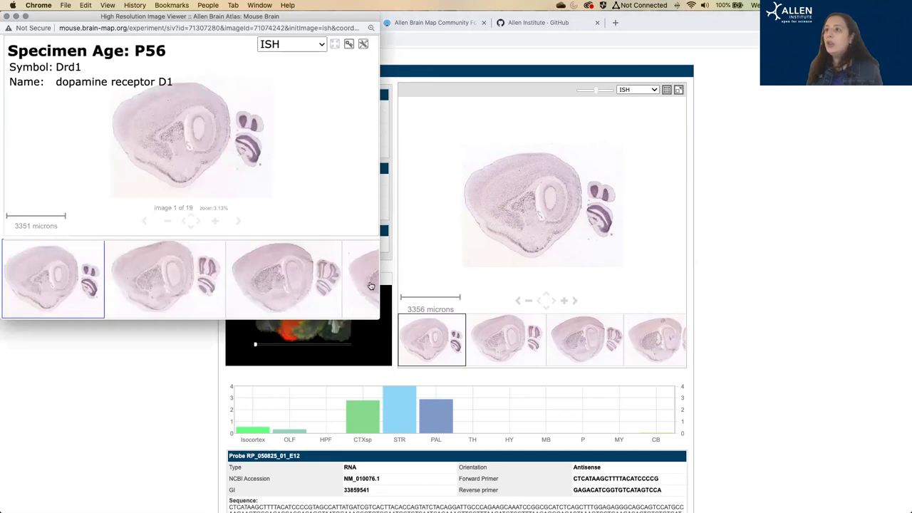
drag(214, 20, 214, 81)
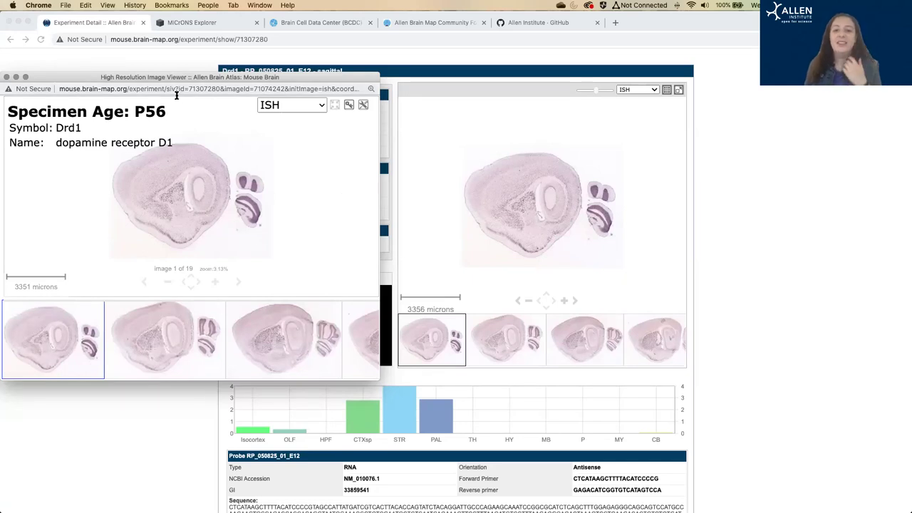
click(6, 76)
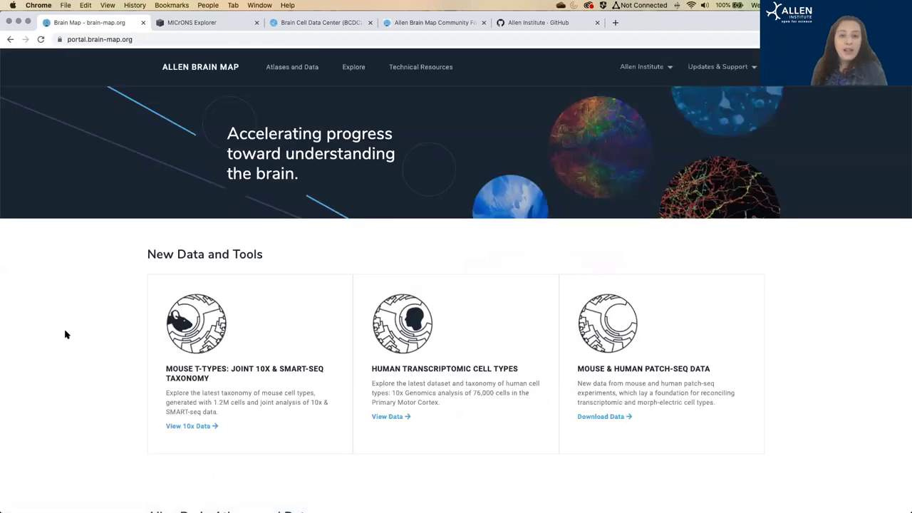
Open the Cell Types Database's Cell Feature Search
scroll(65, 334, down, 5)
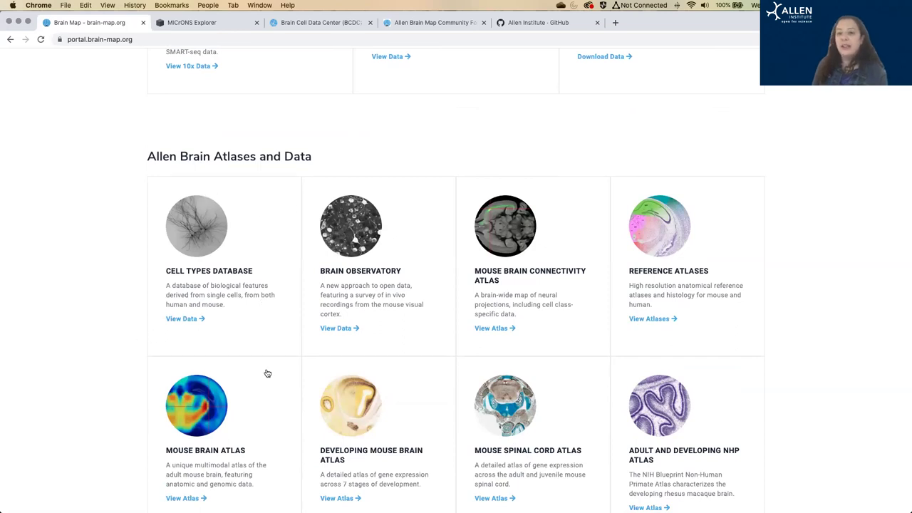
click(211, 246)
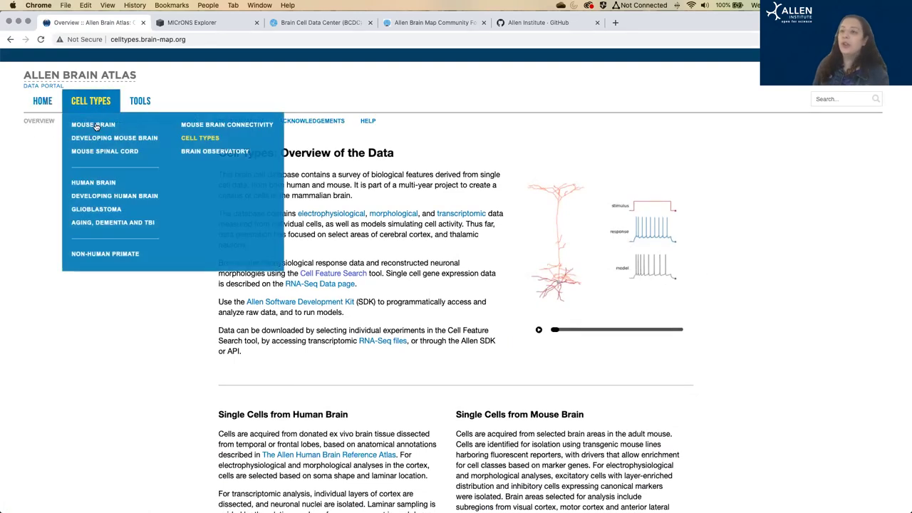
click(92, 122)
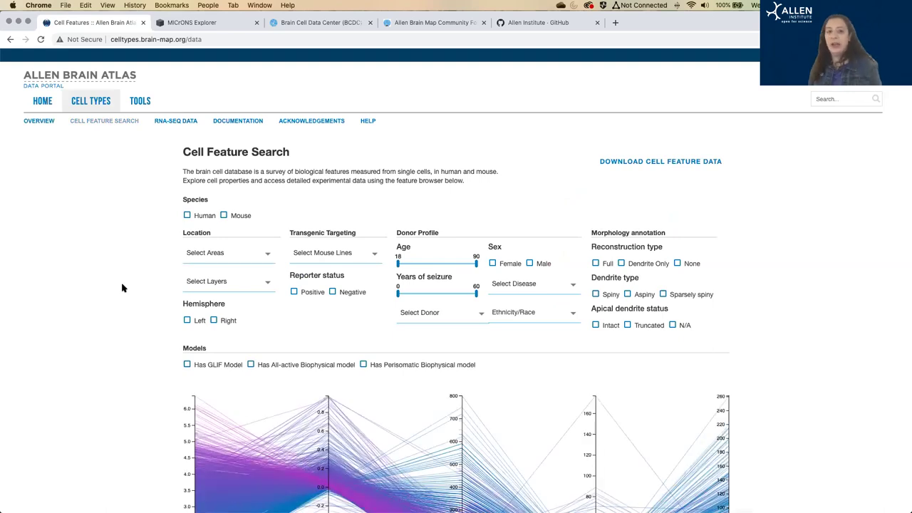
Filter the cells to Human, leaving 413 of 2333 cells in the results
click(187, 215)
scroll(185, 242, down, 1)
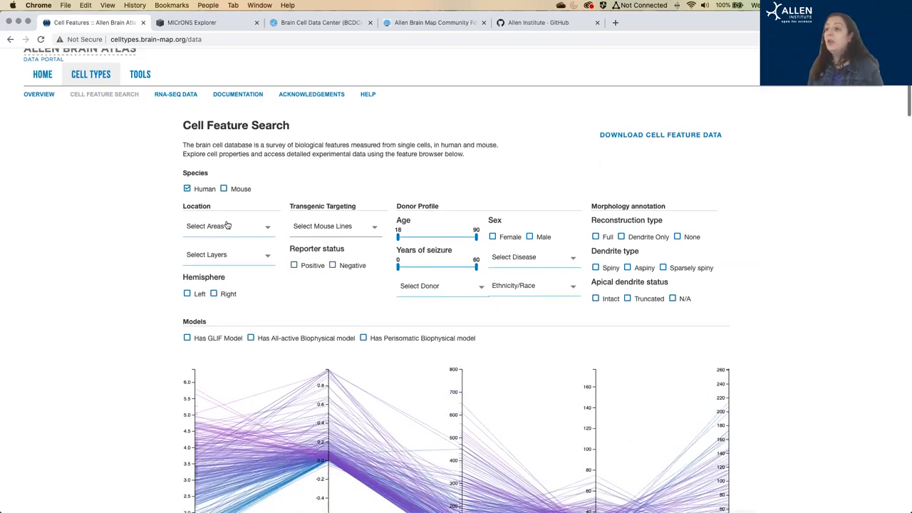
click(221, 227)
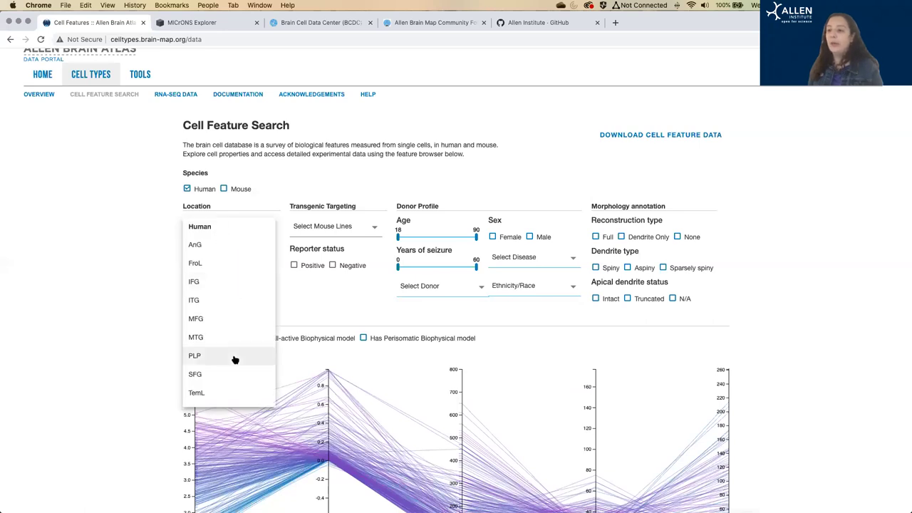
click(124, 275)
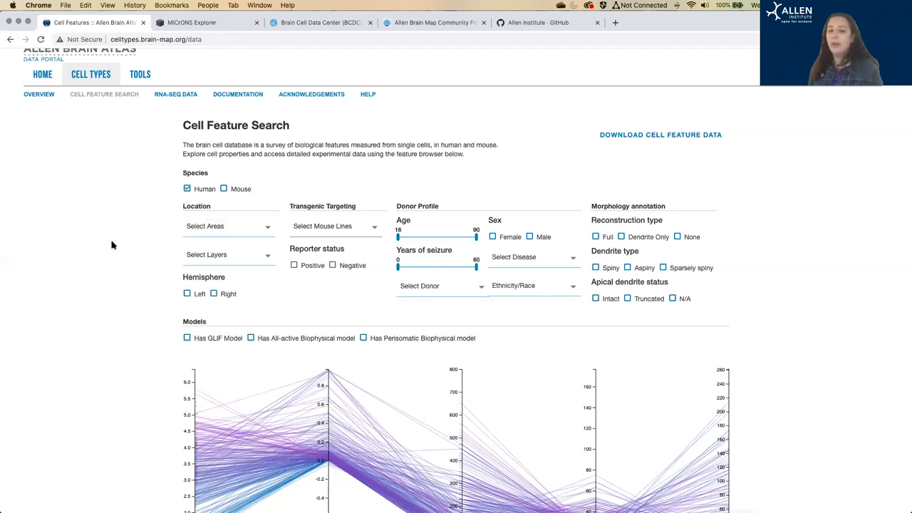
scroll(107, 281, down, 2)
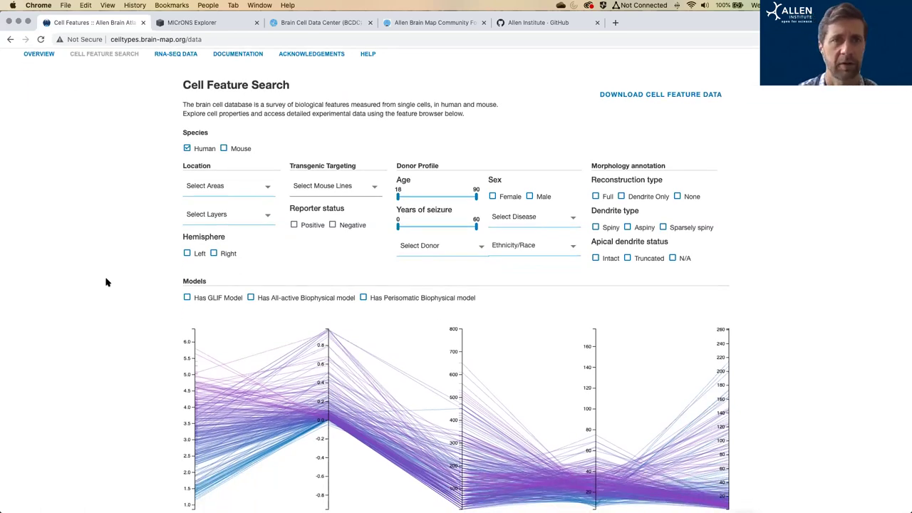
scroll(106, 281, down, 15)
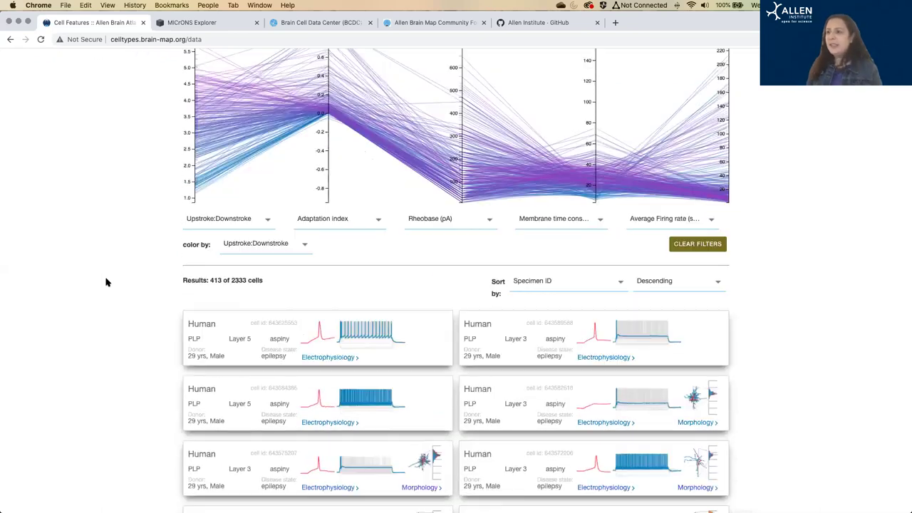
Review cell 643584386's electrophysiology sweep charts, then close that experiment page
click(337, 328)
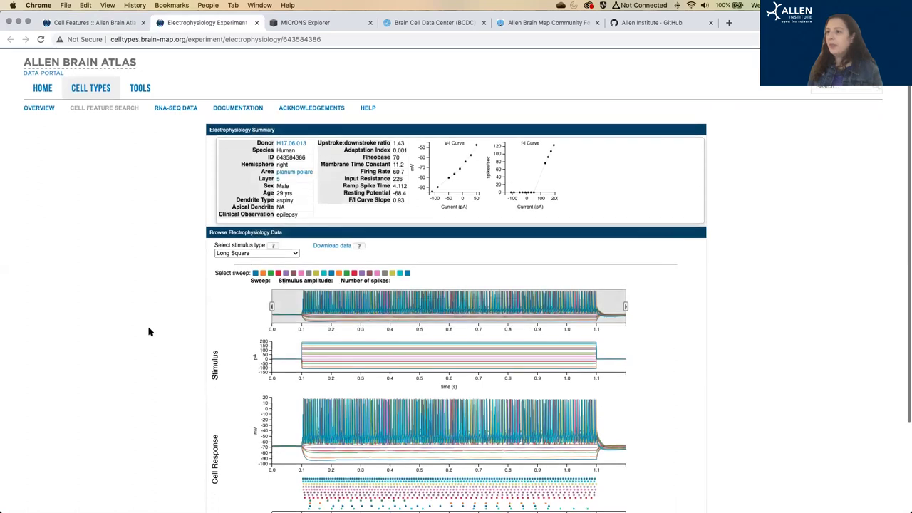
scroll(149, 330, down, 3)
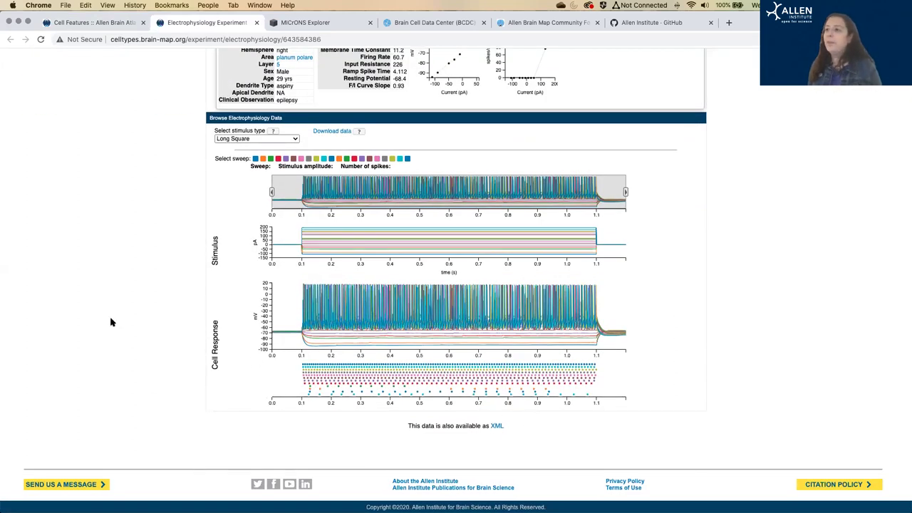
scroll(111, 322, up, 2)
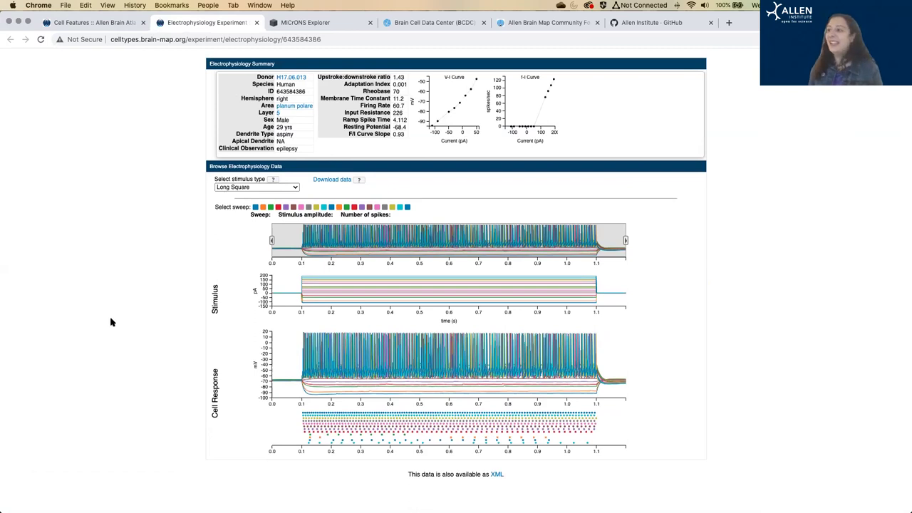
scroll(111, 323, up, 2)
scroll(110, 322, down, 4)
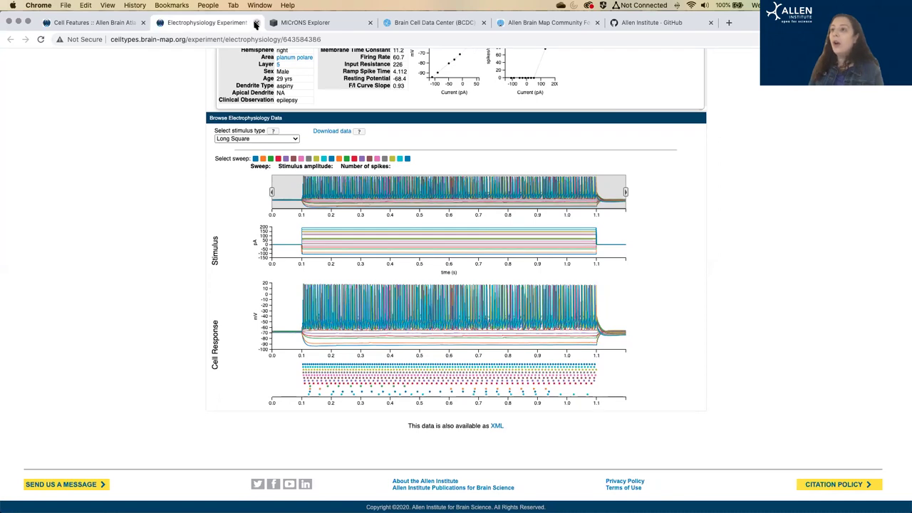
click(255, 22)
click(255, 22)
scroll(815, 254, up, 7)
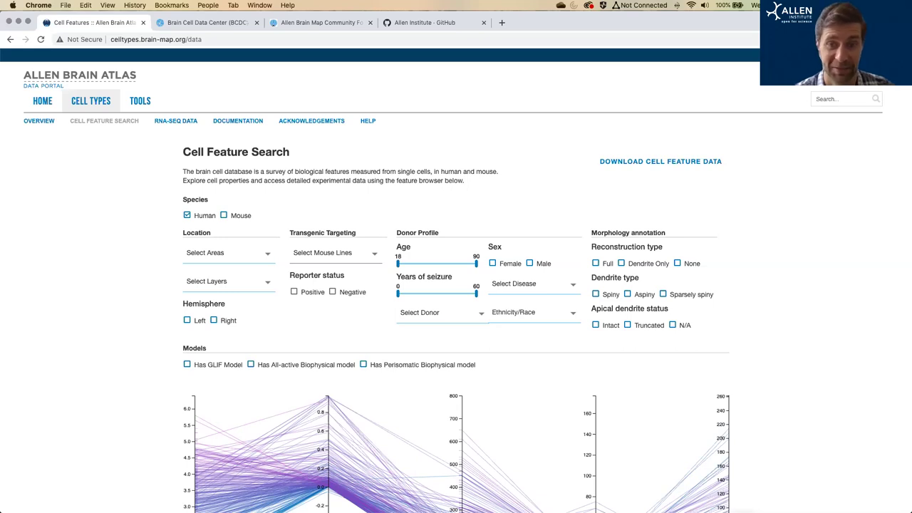
Return to the portal home, browse Allen Brain Atlases and Data, and show the Technical Resources links
click(47, 83)
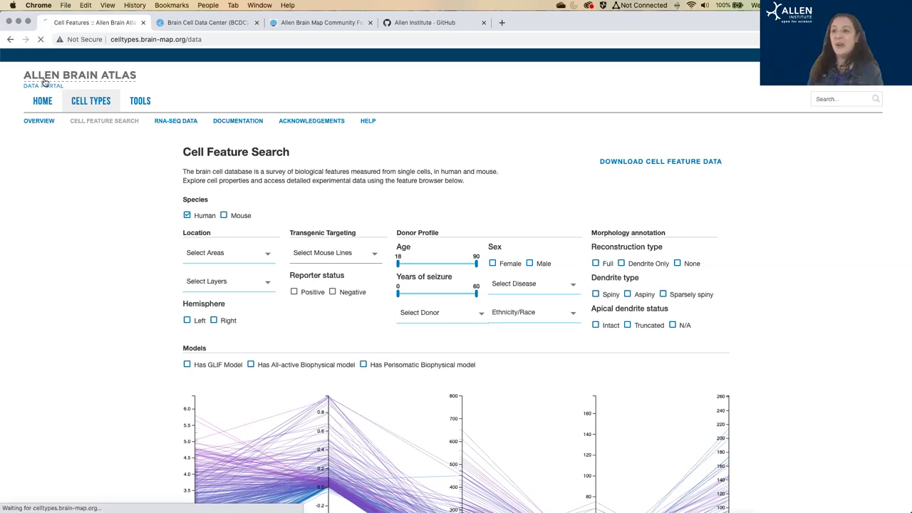
scroll(92, 264, down, 3)
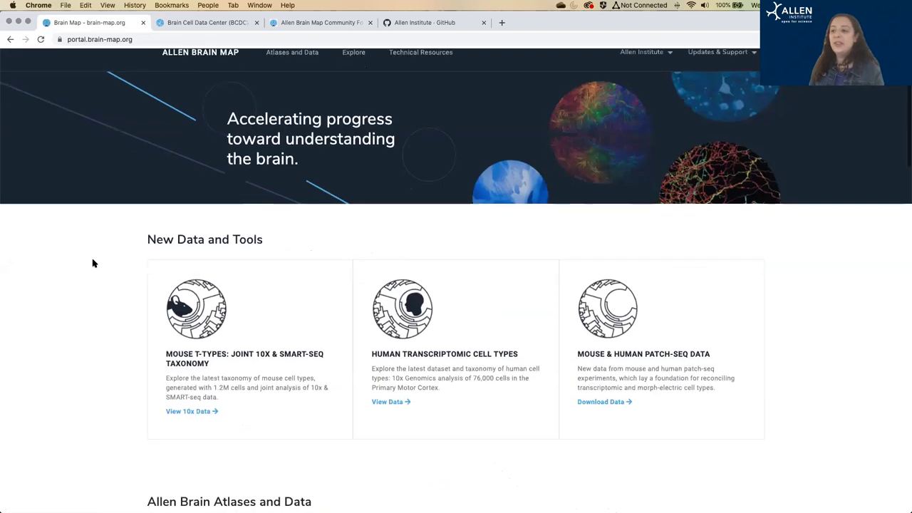
scroll(93, 264, down, 5)
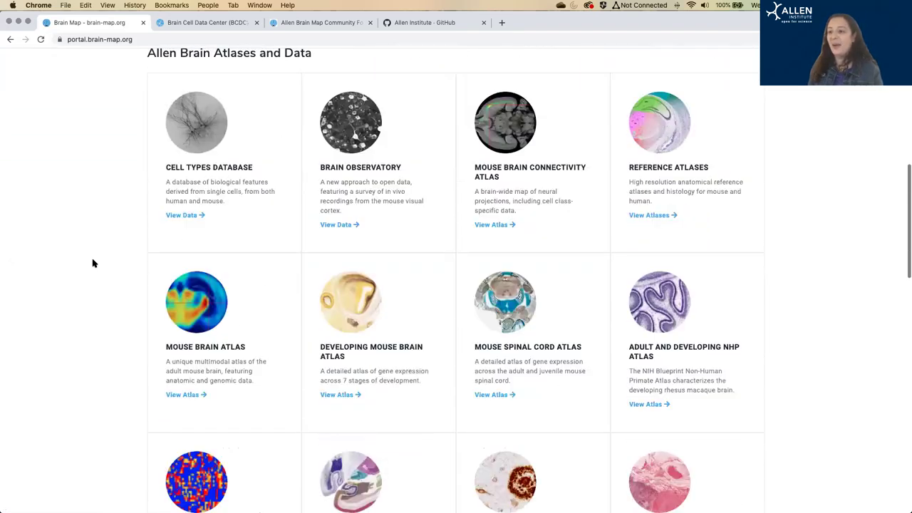
scroll(93, 264, down, 1)
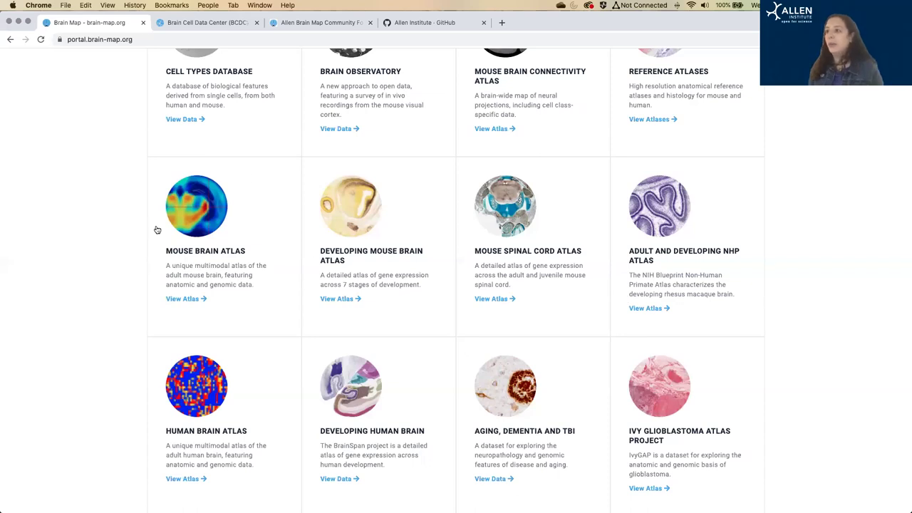
scroll(148, 327, down, 3)
scroll(147, 328, down, 3)
scroll(147, 328, up, 15)
click(423, 69)
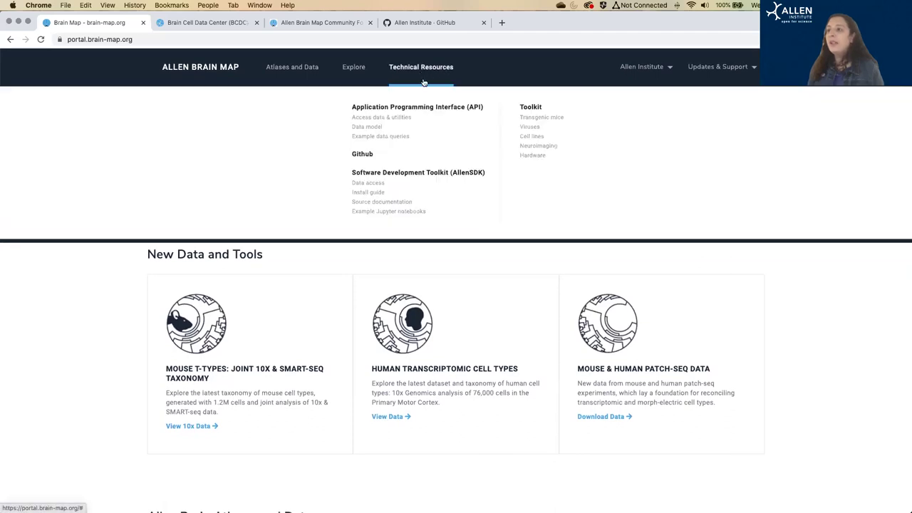
Open the Allen Institute GitHub organisation page, with its 159 repositories, in a new tab and view it
click(368, 156)
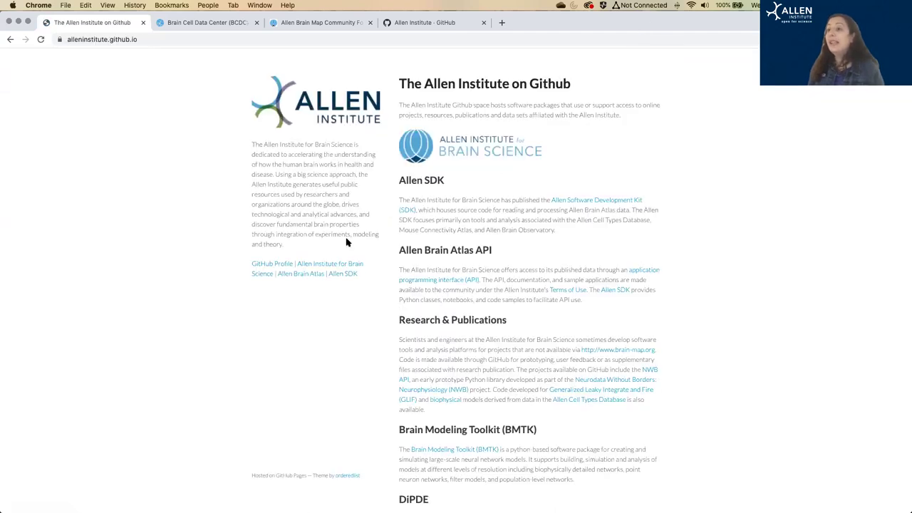
right_click(269, 264)
click(282, 267)
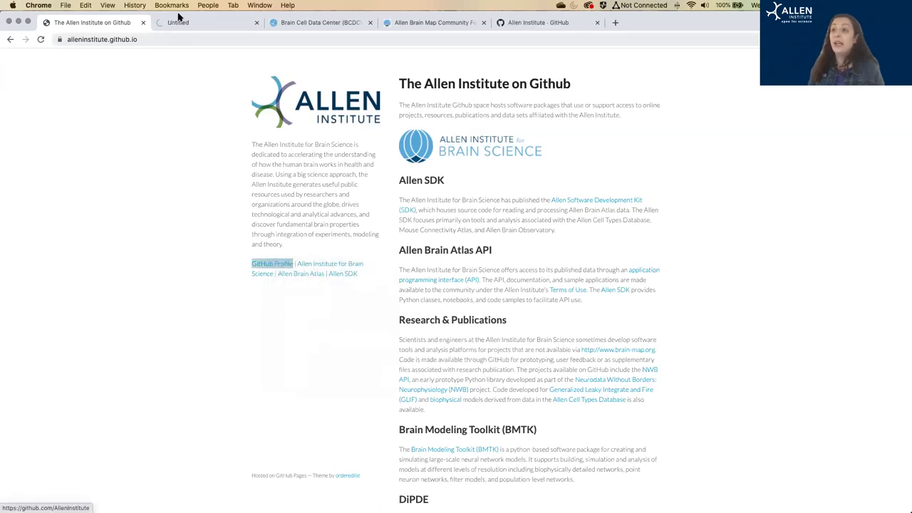
click(202, 22)
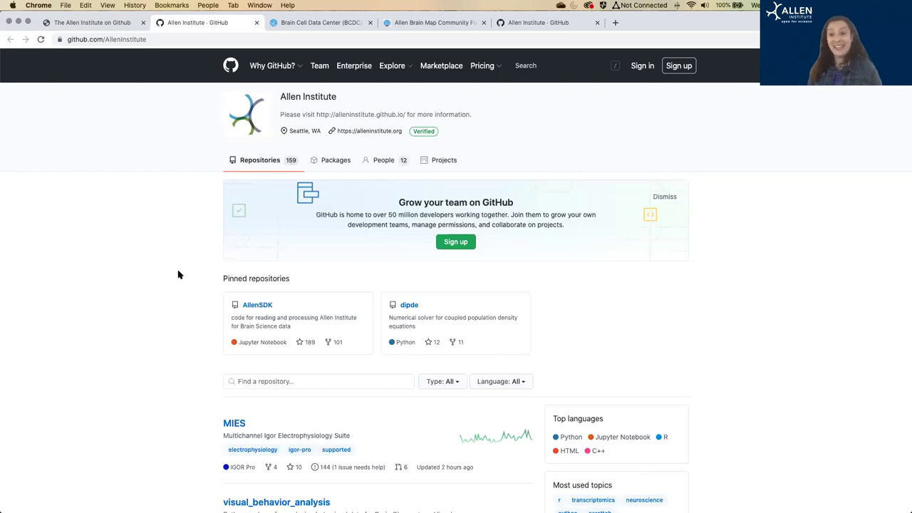
Browse the AllenInstitute repository list down to patchseqtools, scrattch.hicat and sonata, then close the GitHub tab
scroll(178, 275, down, 10)
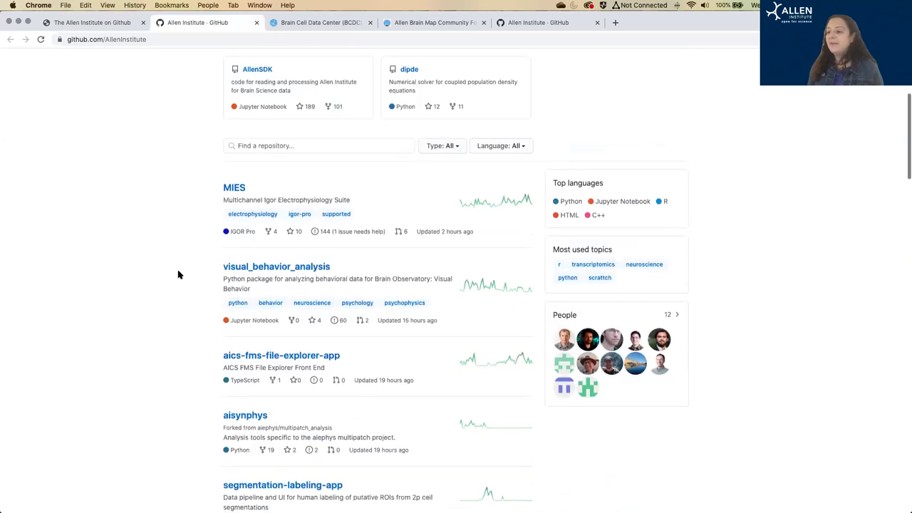
scroll(179, 278, up, 10)
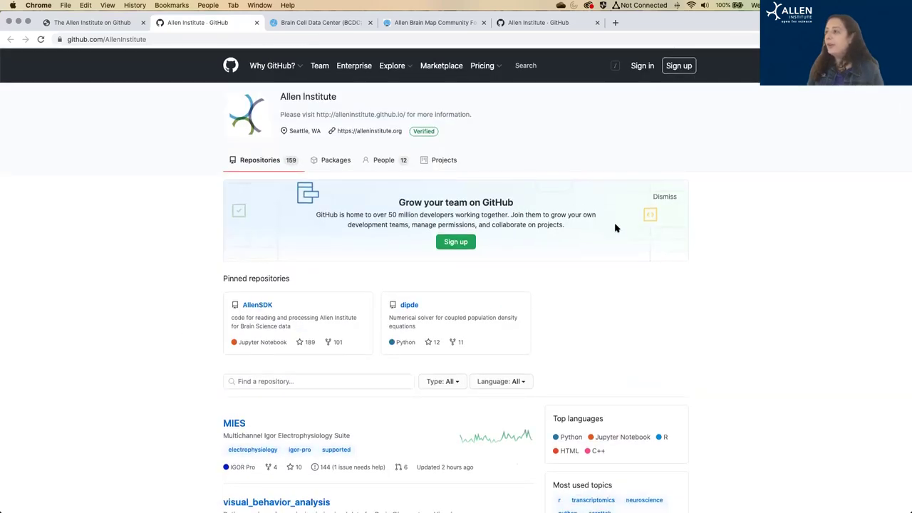
scroll(623, 202, down, 10)
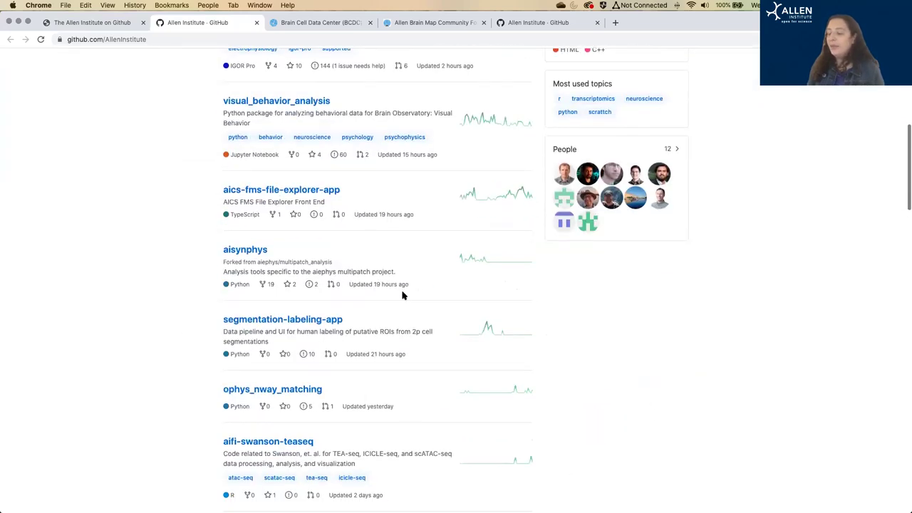
scroll(224, 389, down, 8)
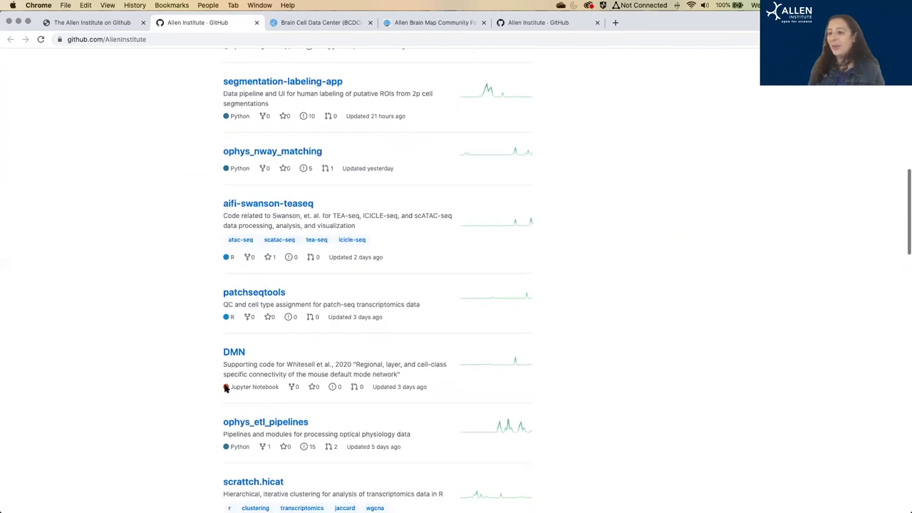
scroll(187, 401, down, 1)
scroll(186, 401, down, 2)
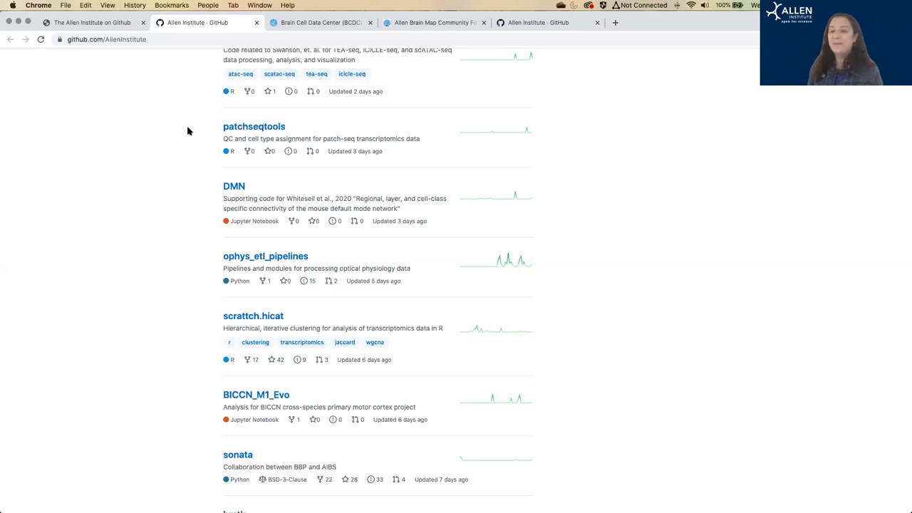
click(257, 23)
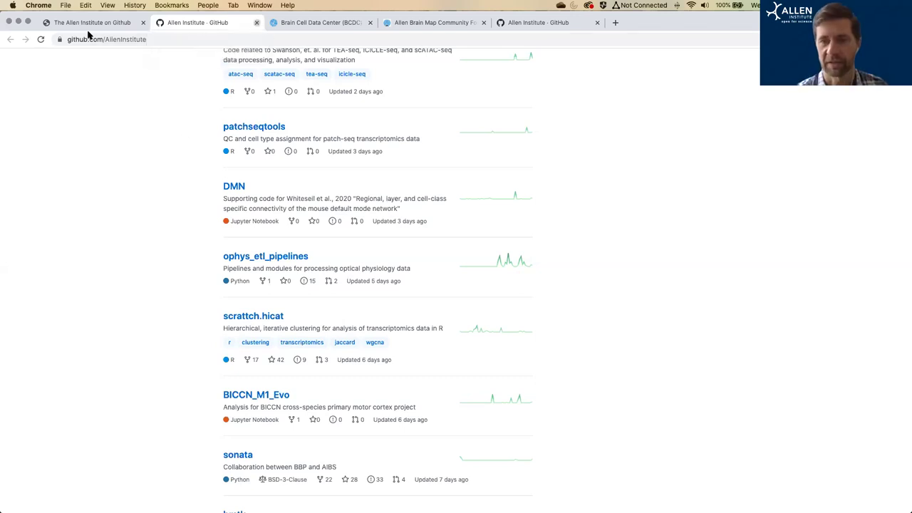
Return to portal.brain-map.org and open the Mouse Brain Atlas gene search
scroll(87, 92, left, 5)
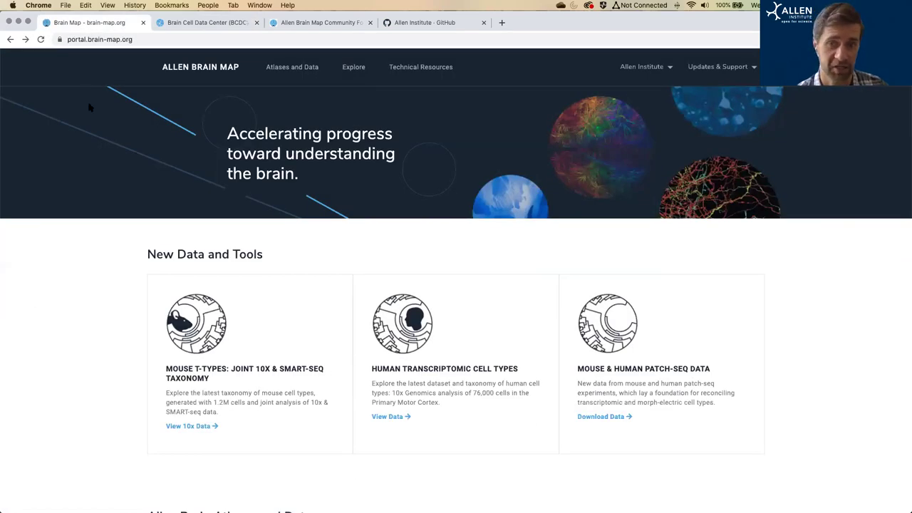
scroll(126, 297, down, 10)
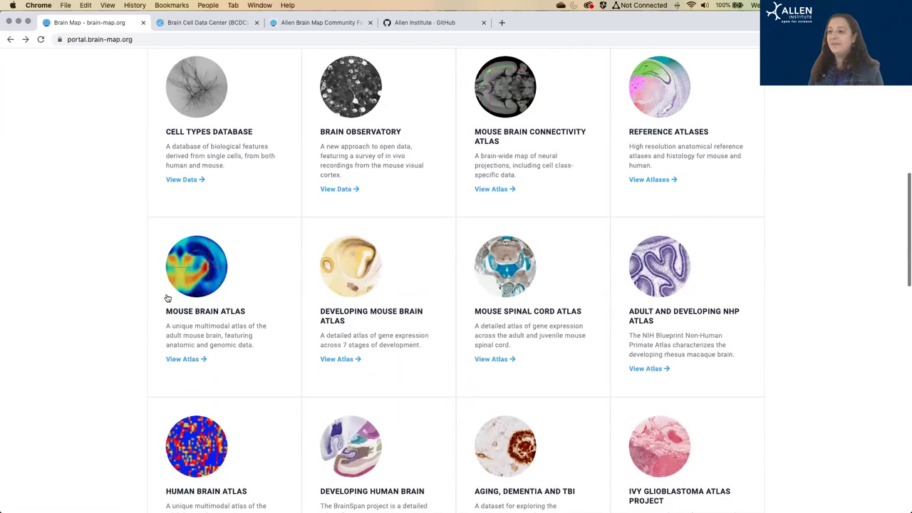
click(201, 265)
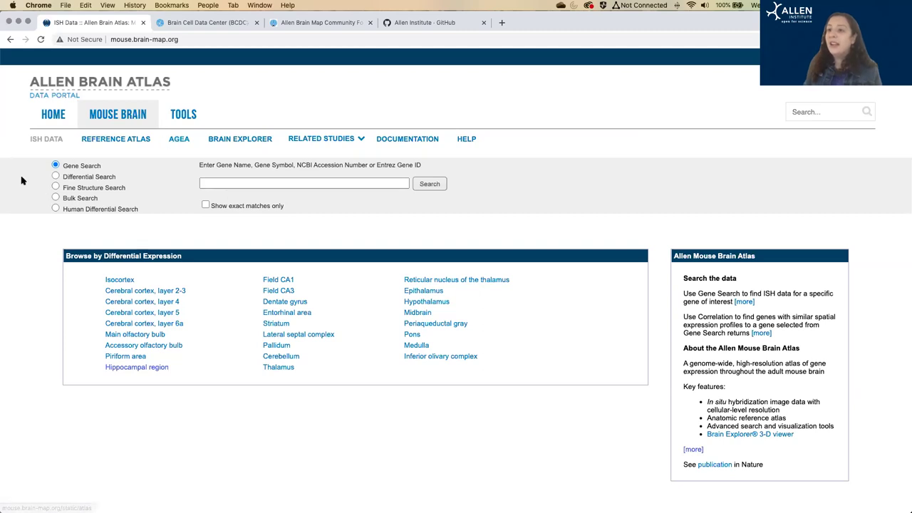
click(238, 181)
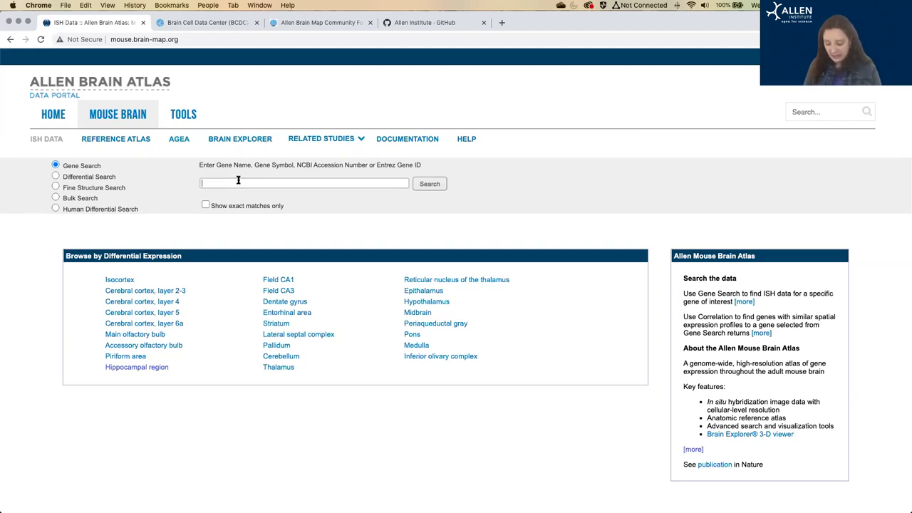
Go back to the Allen Brain Map home page and scroll down its atlas grid
click(49, 120)
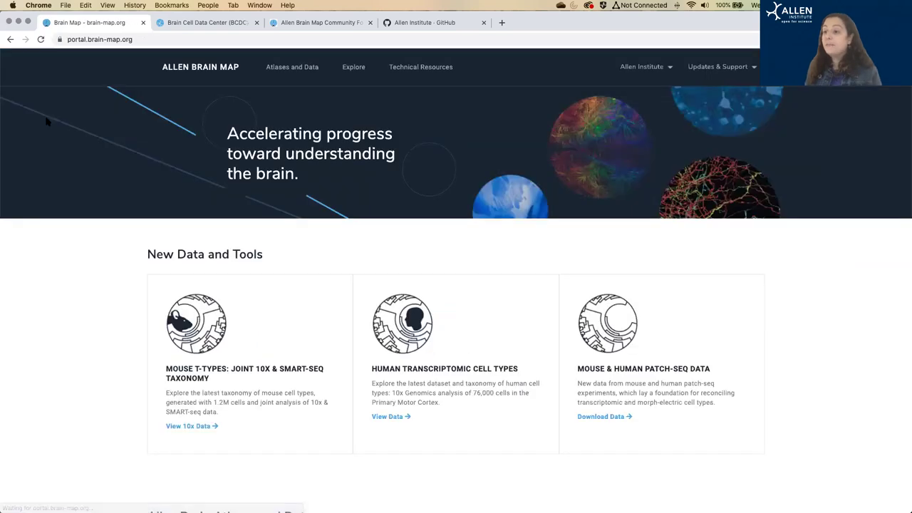
scroll(457, 285, down, 6)
scroll(456, 285, down, 3)
Search the Human Brain Atlas microarray data for 'drd1' to show the DRD1 heatmap of 20 probes
click(184, 470)
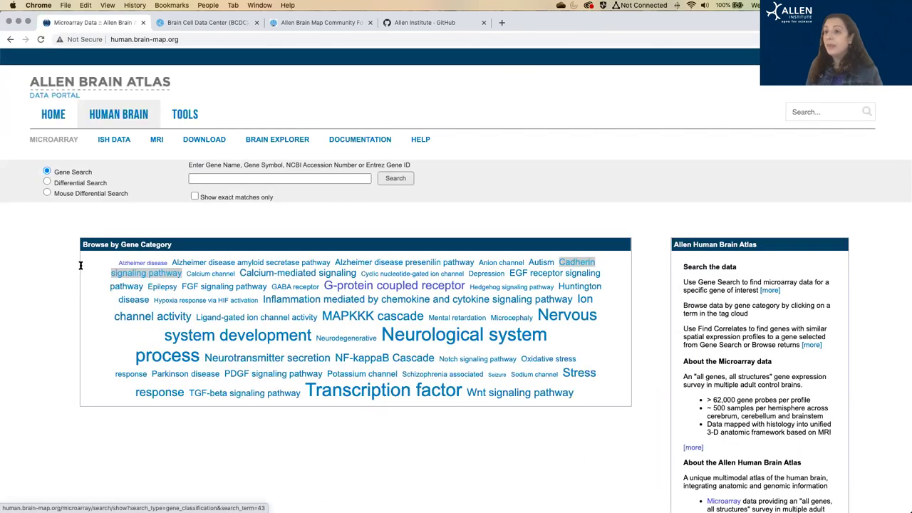
click(203, 178)
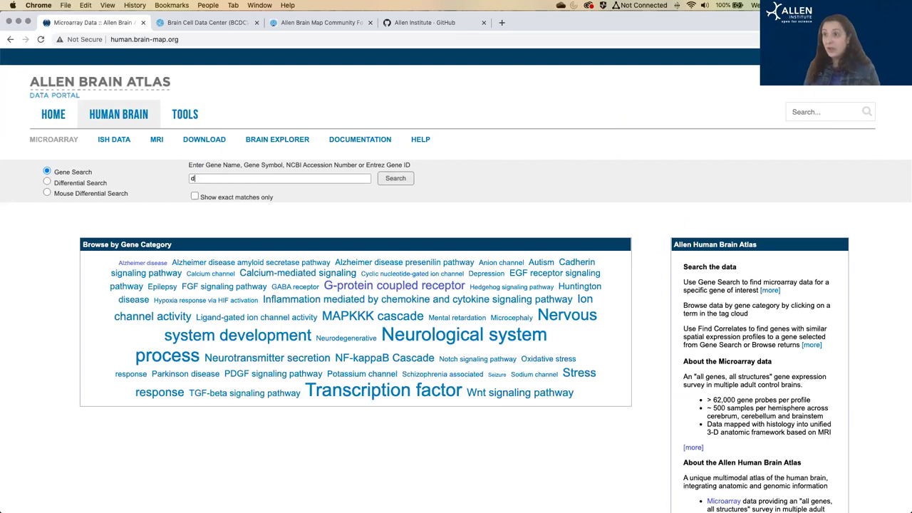
text(drd1)
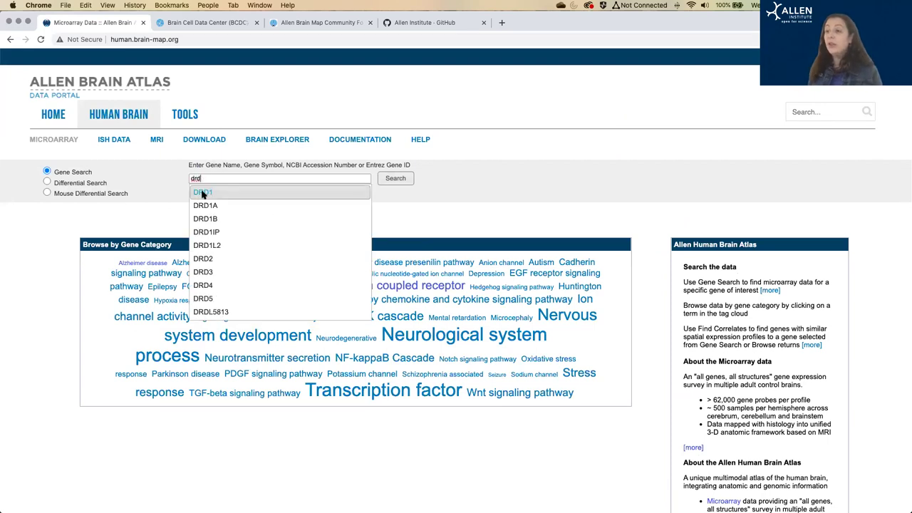
click(202, 193)
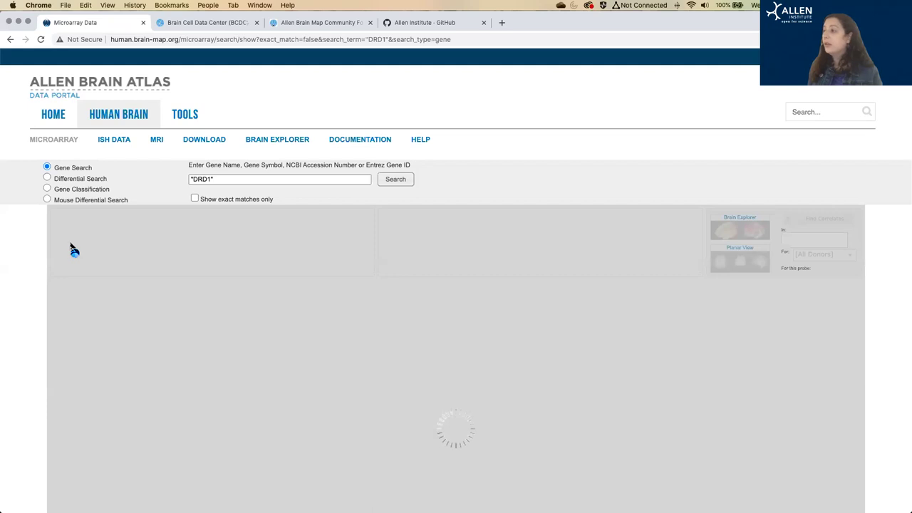
Select DRD1 probe A_23_P388061 to display the dopamine receptor D1 gene info
scroll(40, 317, down, 3)
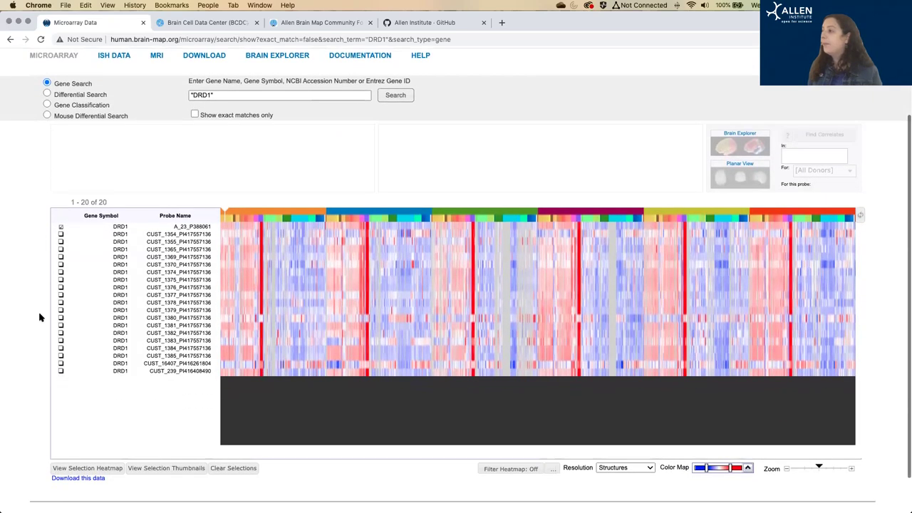
click(68, 229)
click(101, 229)
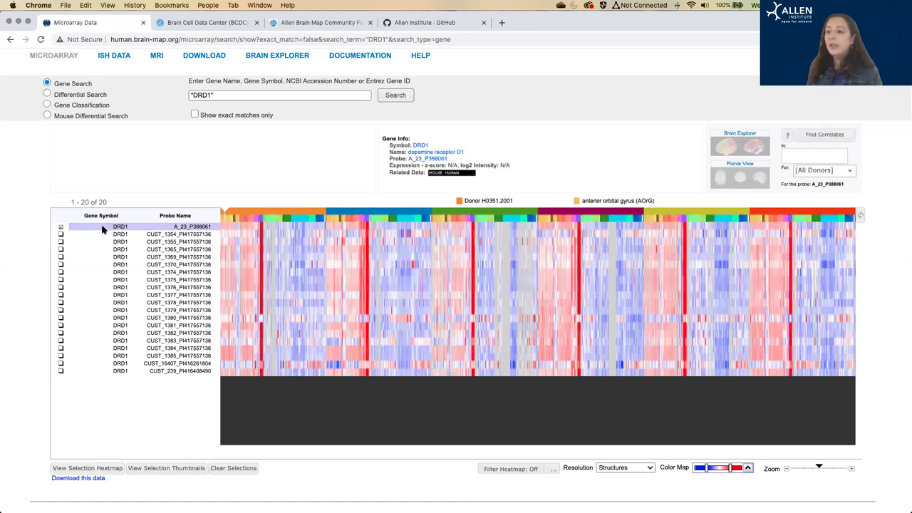
scroll(213, 181, up, 3)
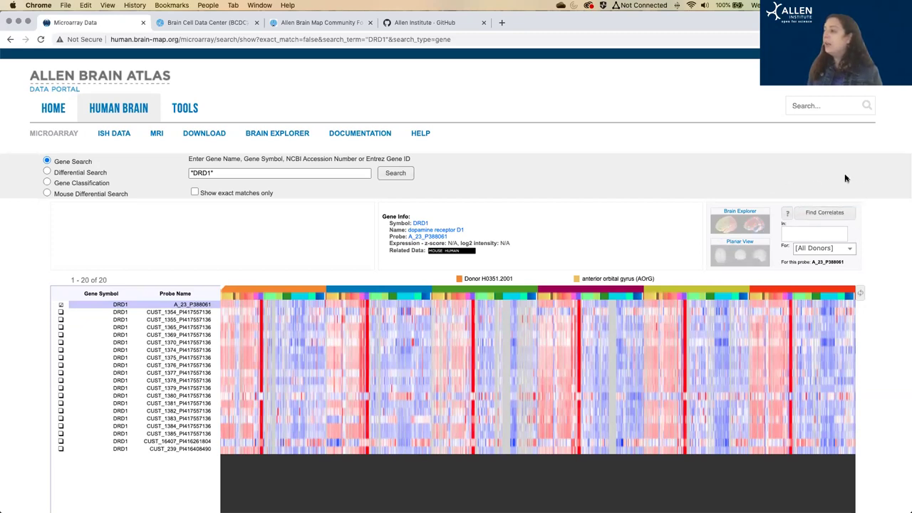
Find correlates of probe A_23_P388061, listing 58692 probes led by DRD1, CORT and GPR6
click(840, 220)
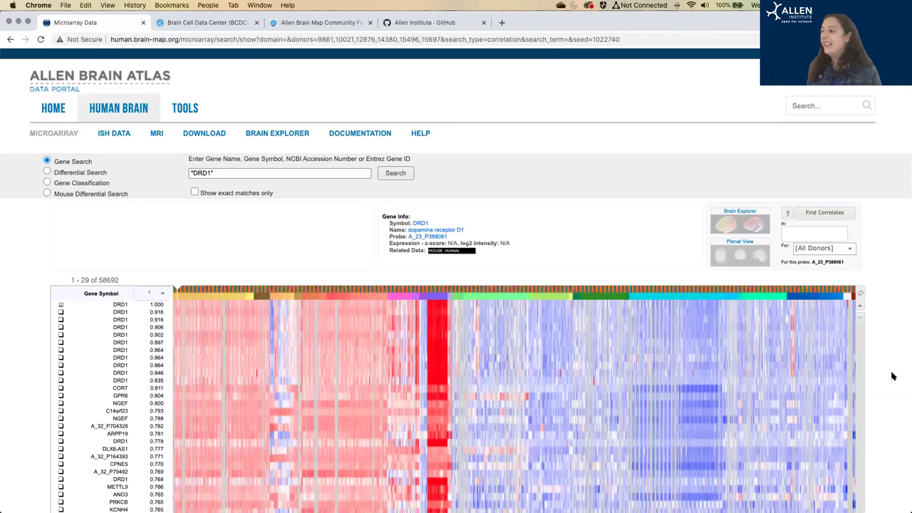
scroll(890, 379, down, 2)
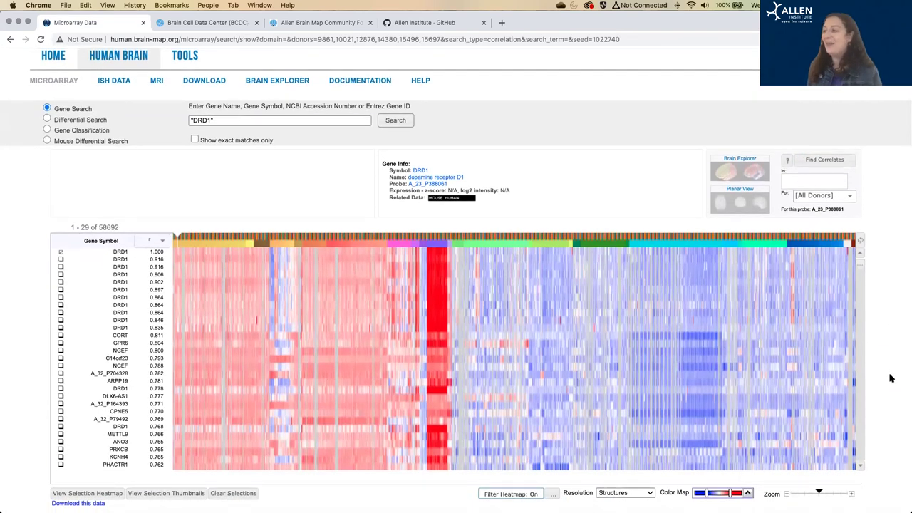
scroll(890, 379, down, 1)
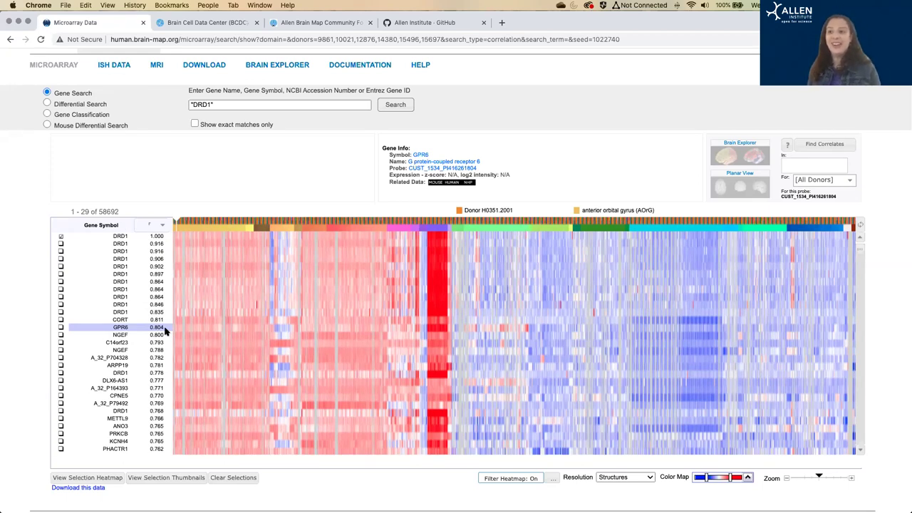
Show the CORT (cortistatin) gene details for probe A_24_P246926 from the correlation results
click(210, 320)
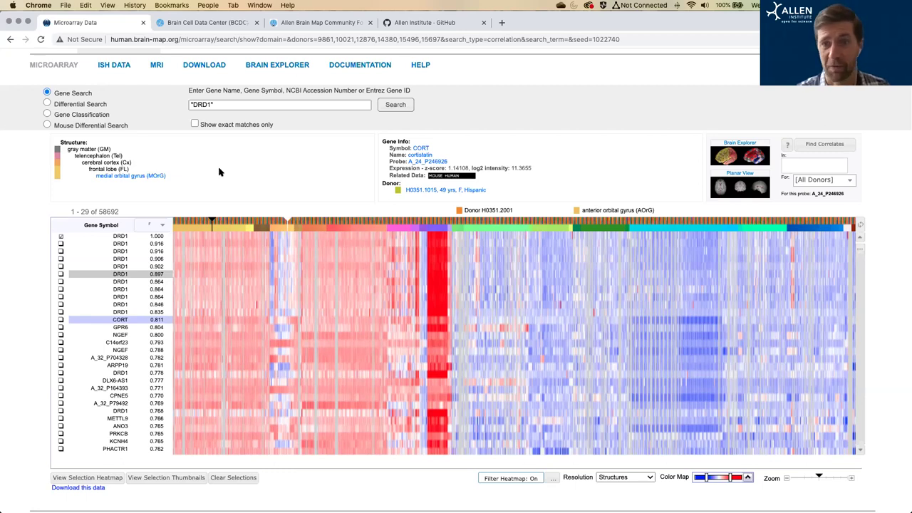
scroll(220, 172, up, 2)
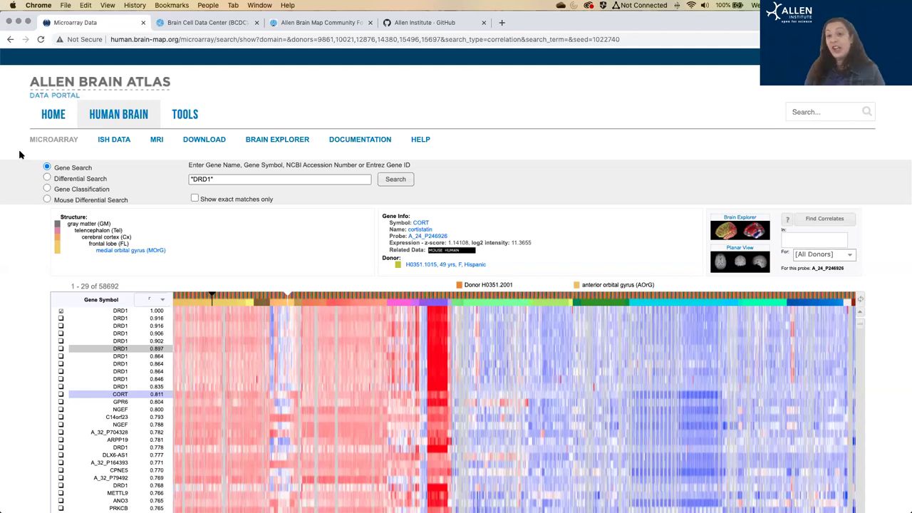
Return to the portal home page and open the Cell Types Database from the Allen Brain Atlases and Data grid
click(69, 93)
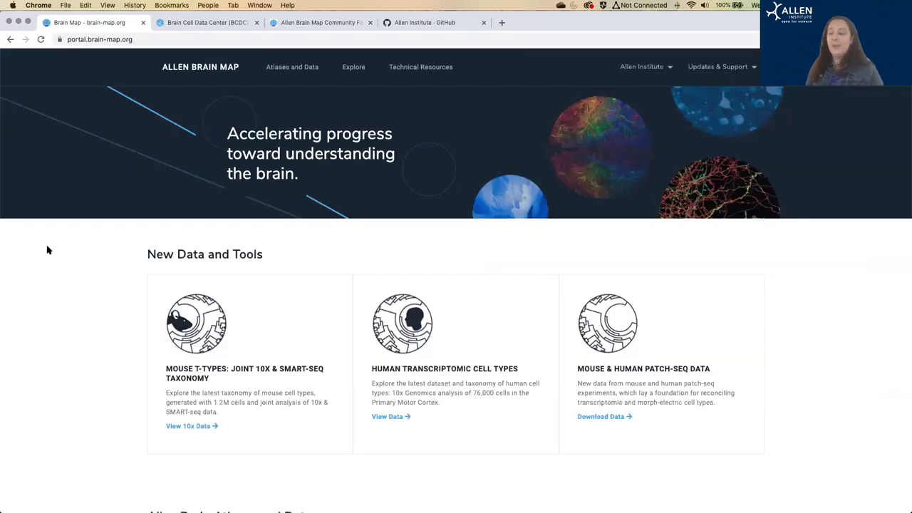
scroll(90, 354, down, 10)
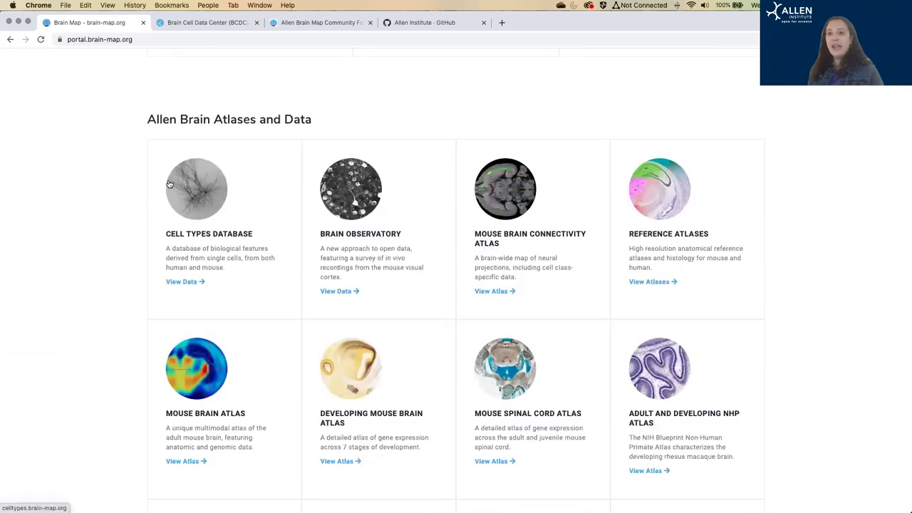
click(169, 184)
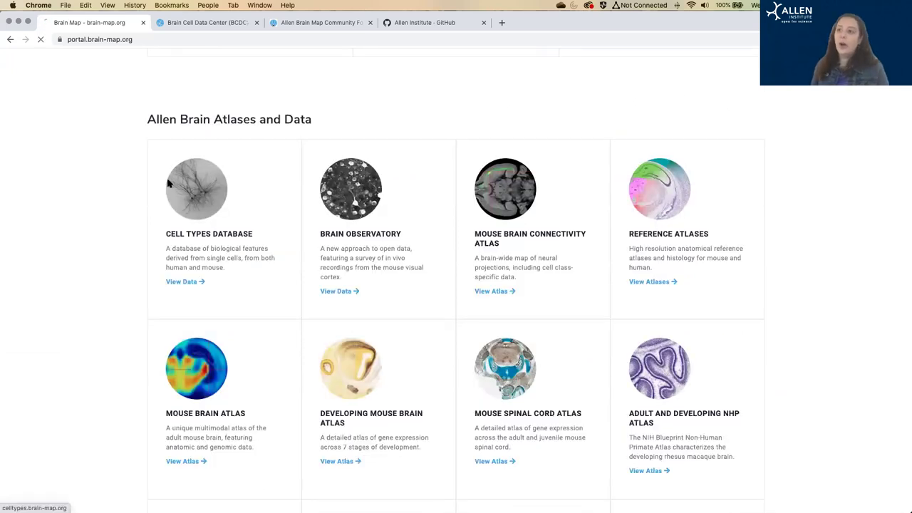